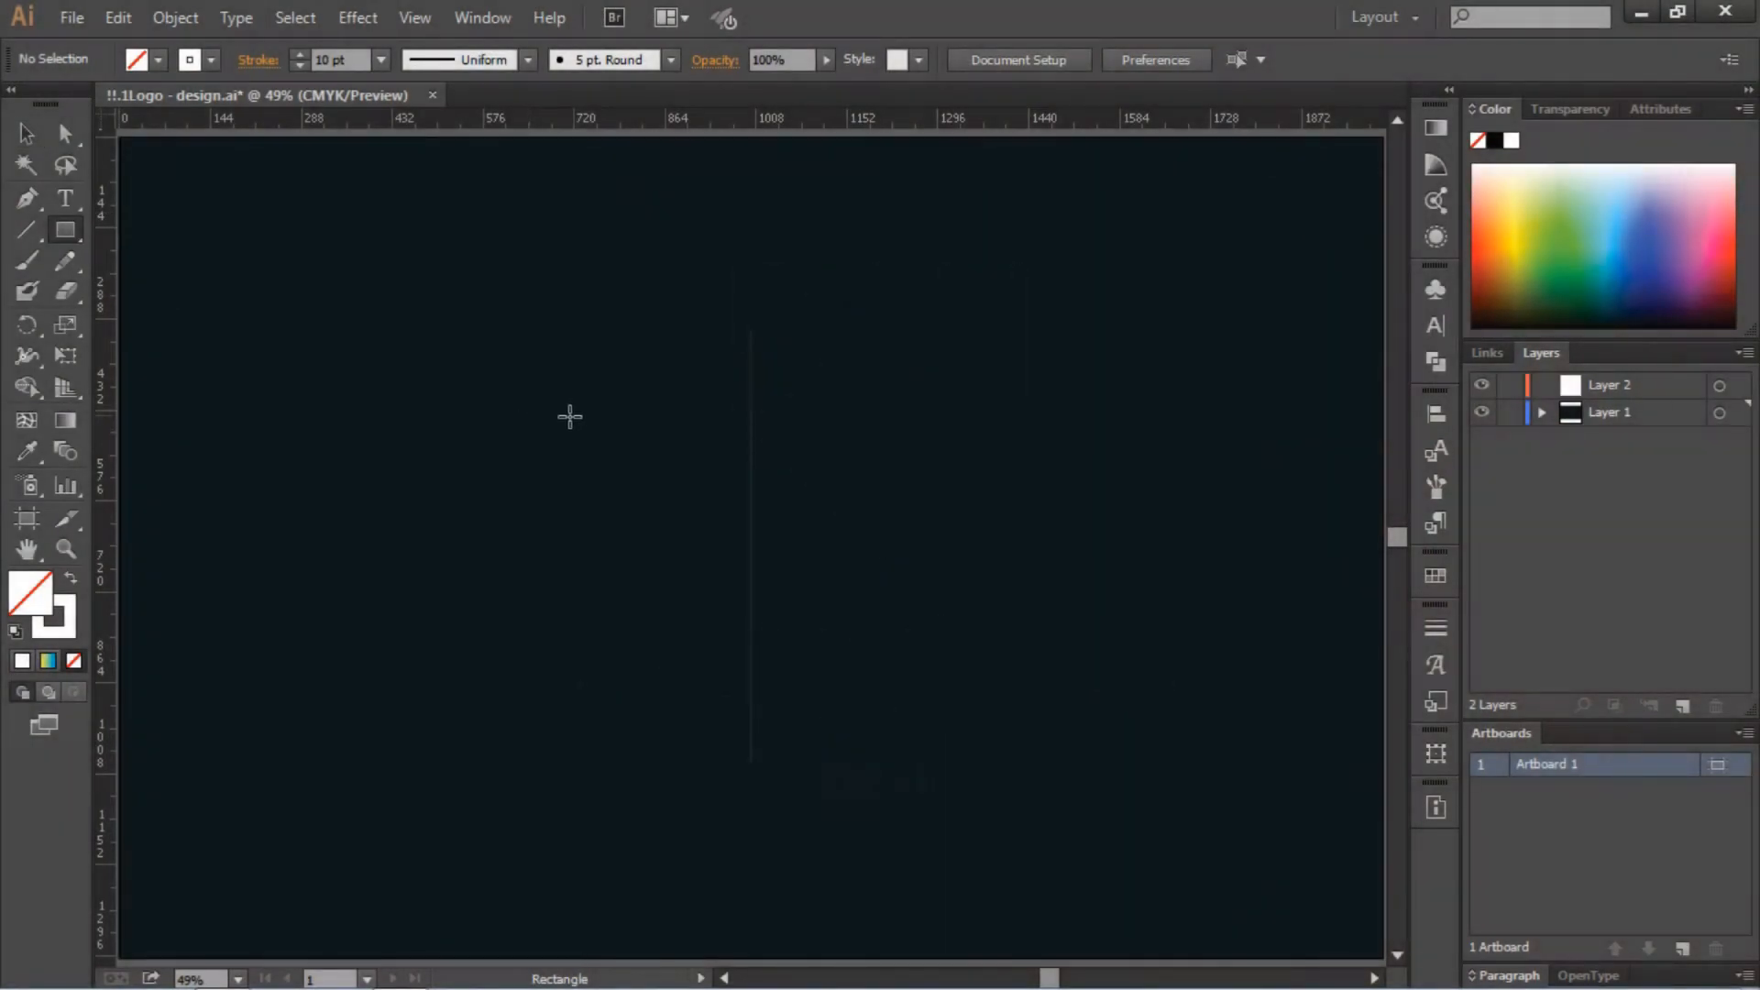
Create a 100 × 100 px square outline to the left of the vertical guide line
click(573, 417)
text(100)
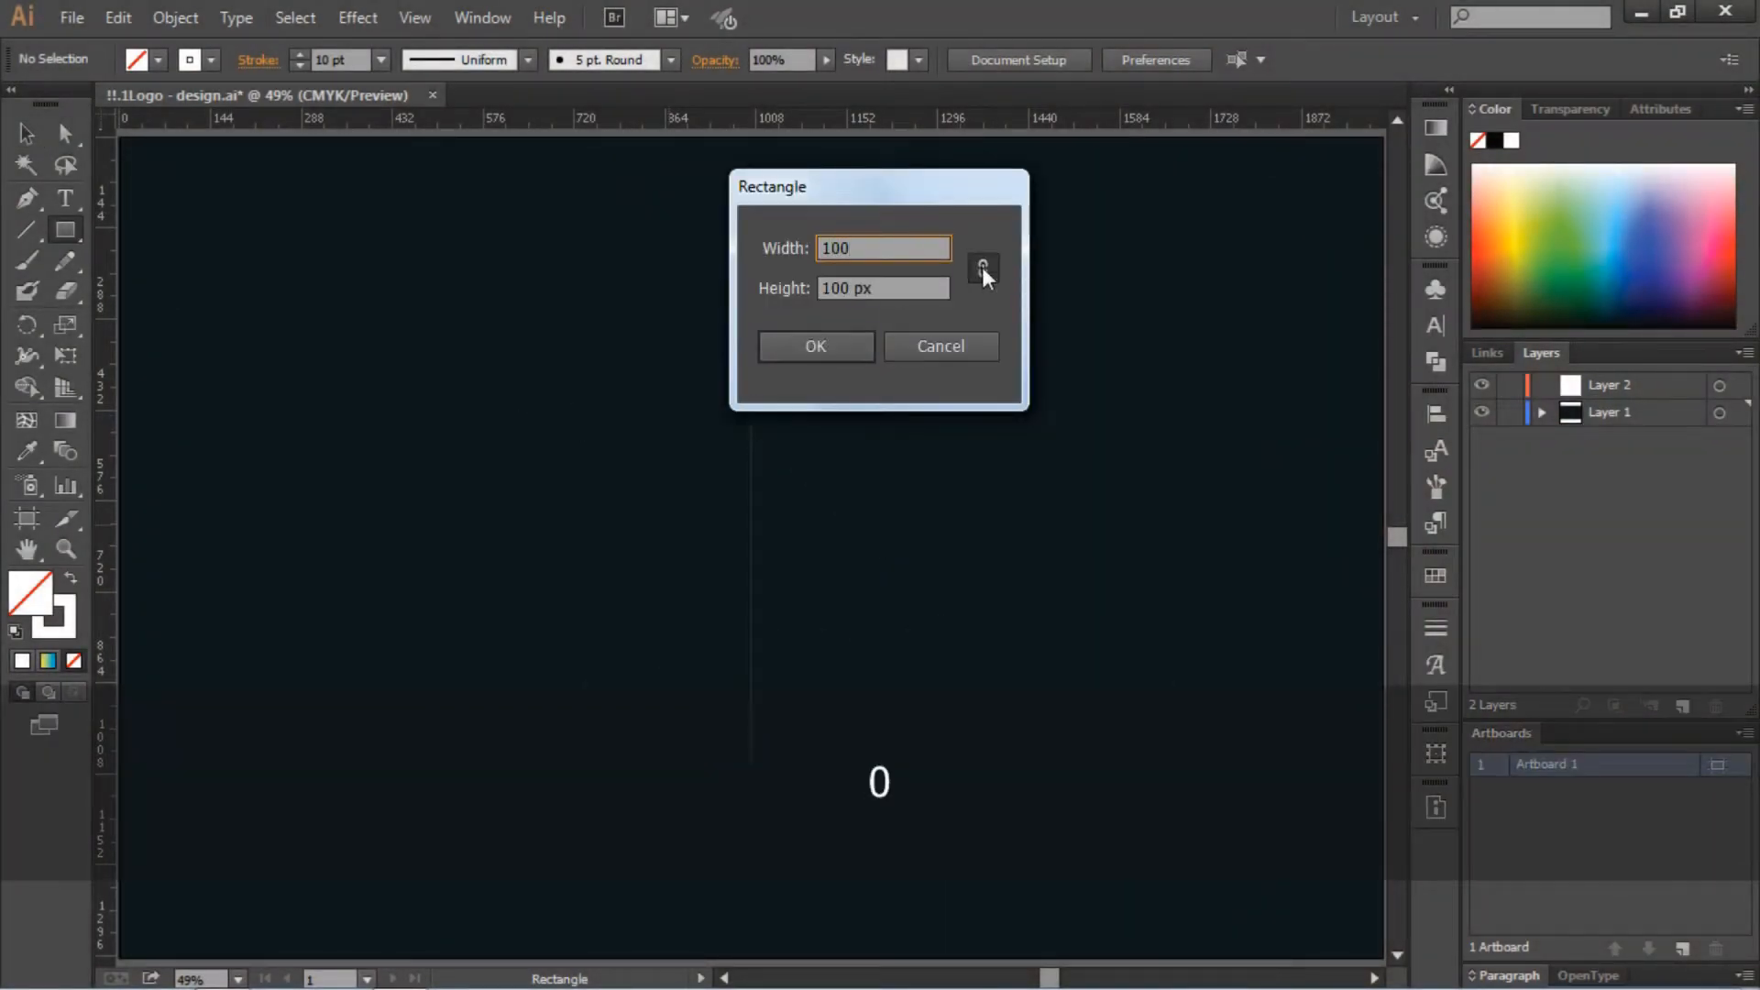
click(981, 268)
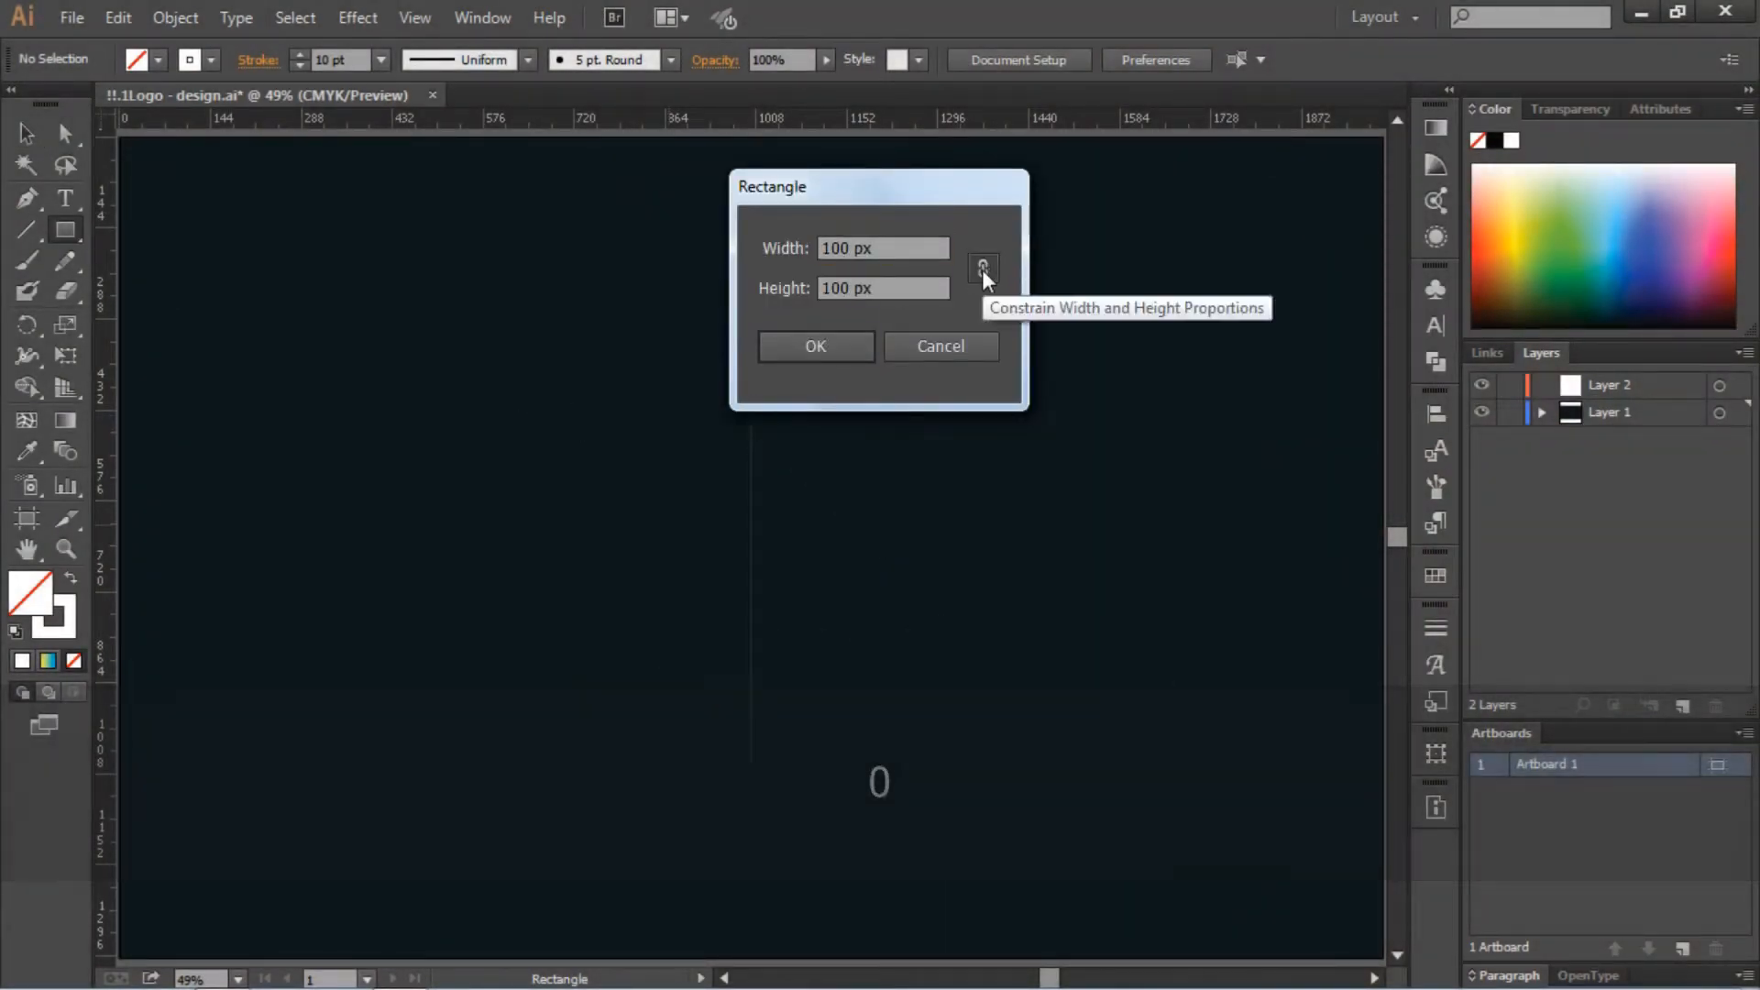
click(982, 269)
click(803, 347)
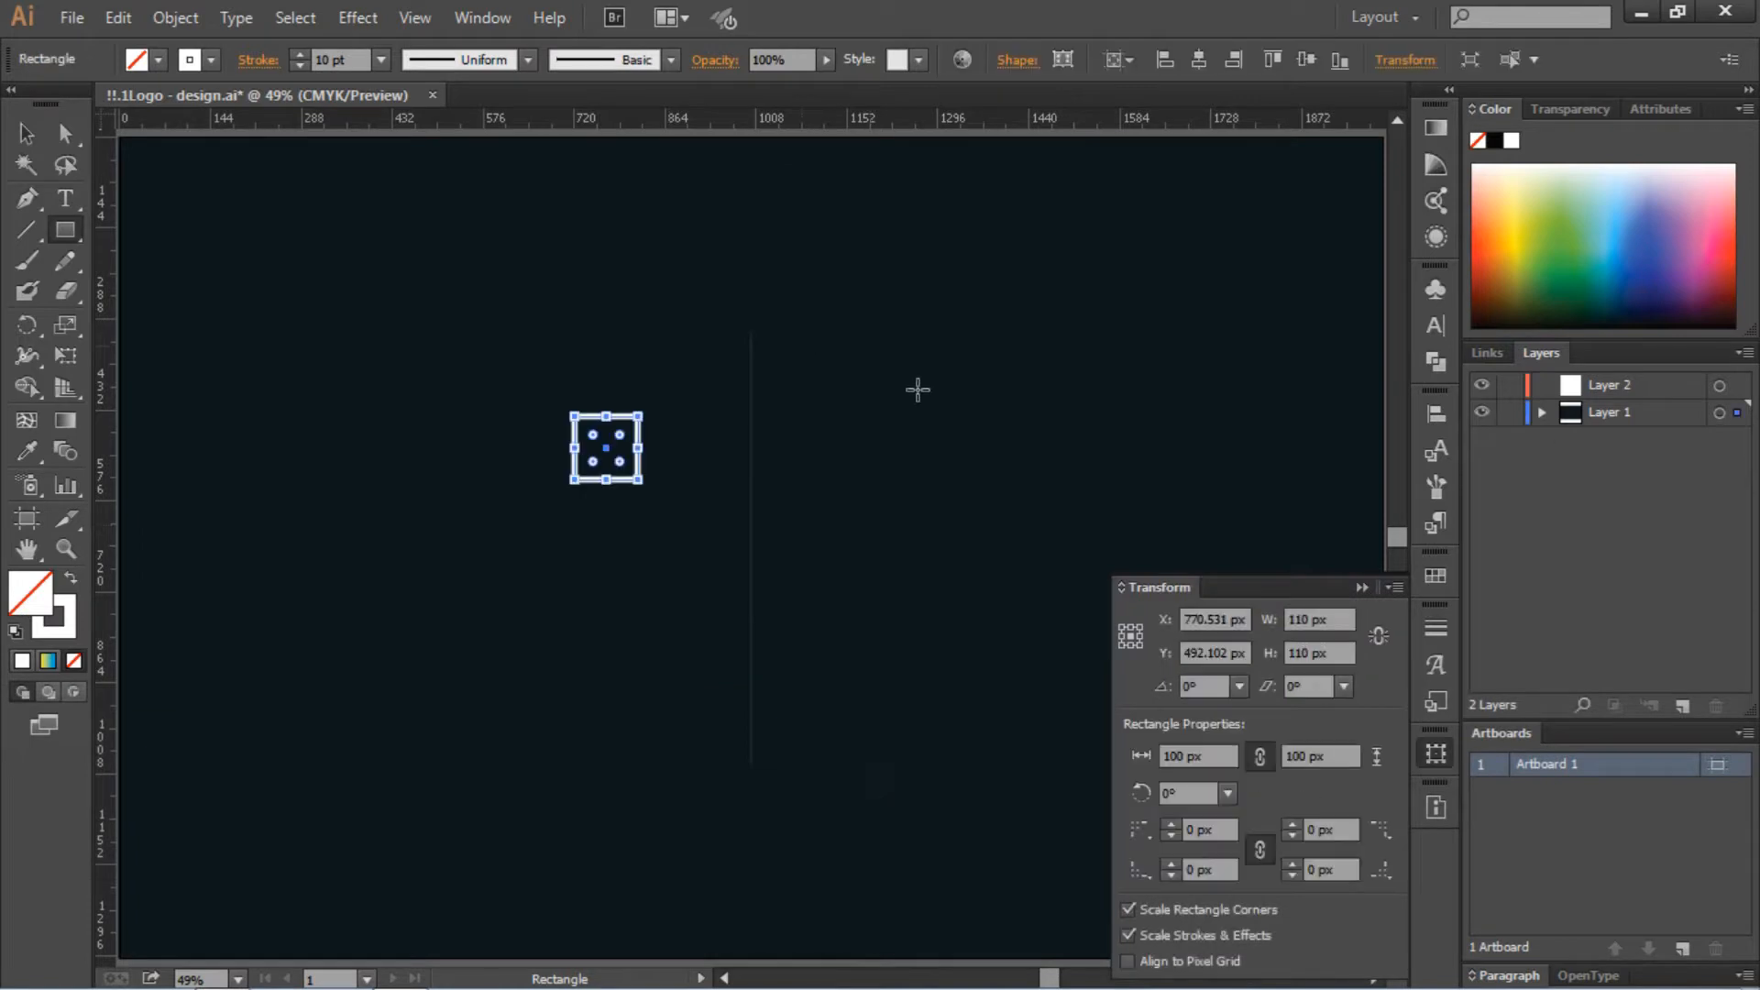
click(1361, 587)
Duplicate the square beside itself and copy the pair directly below to form a 2 × 2 grid with shared edges
click(27, 134)
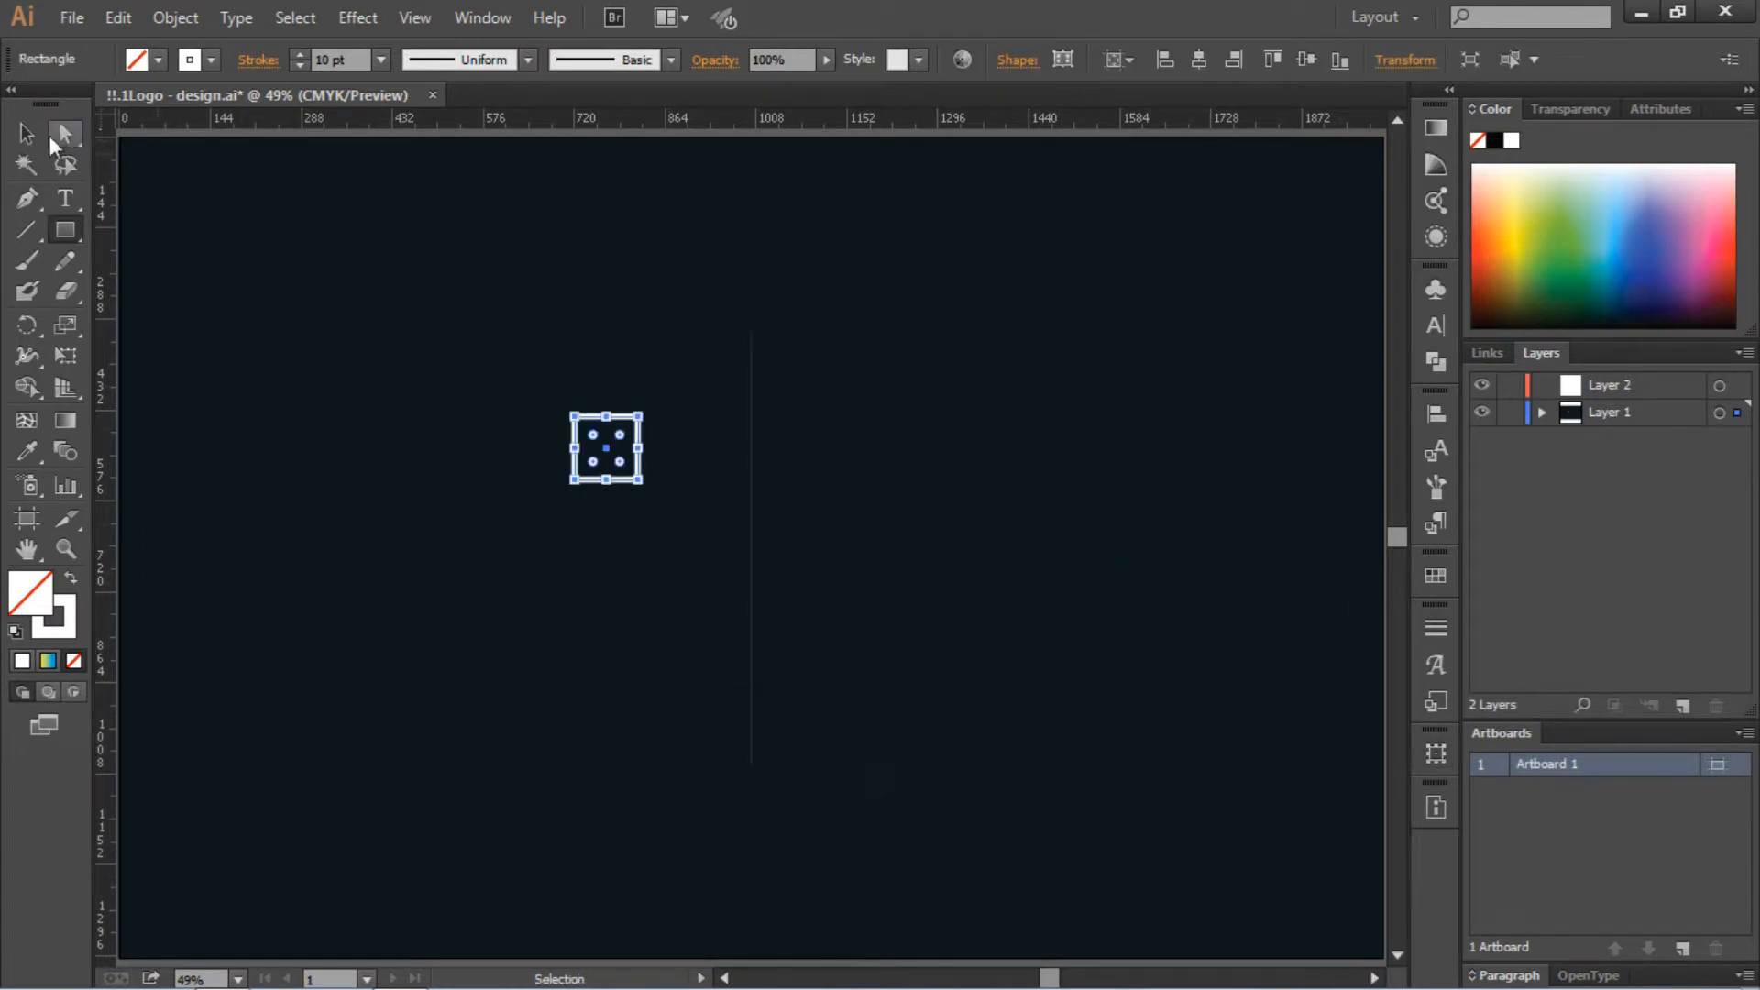
click(483, 263)
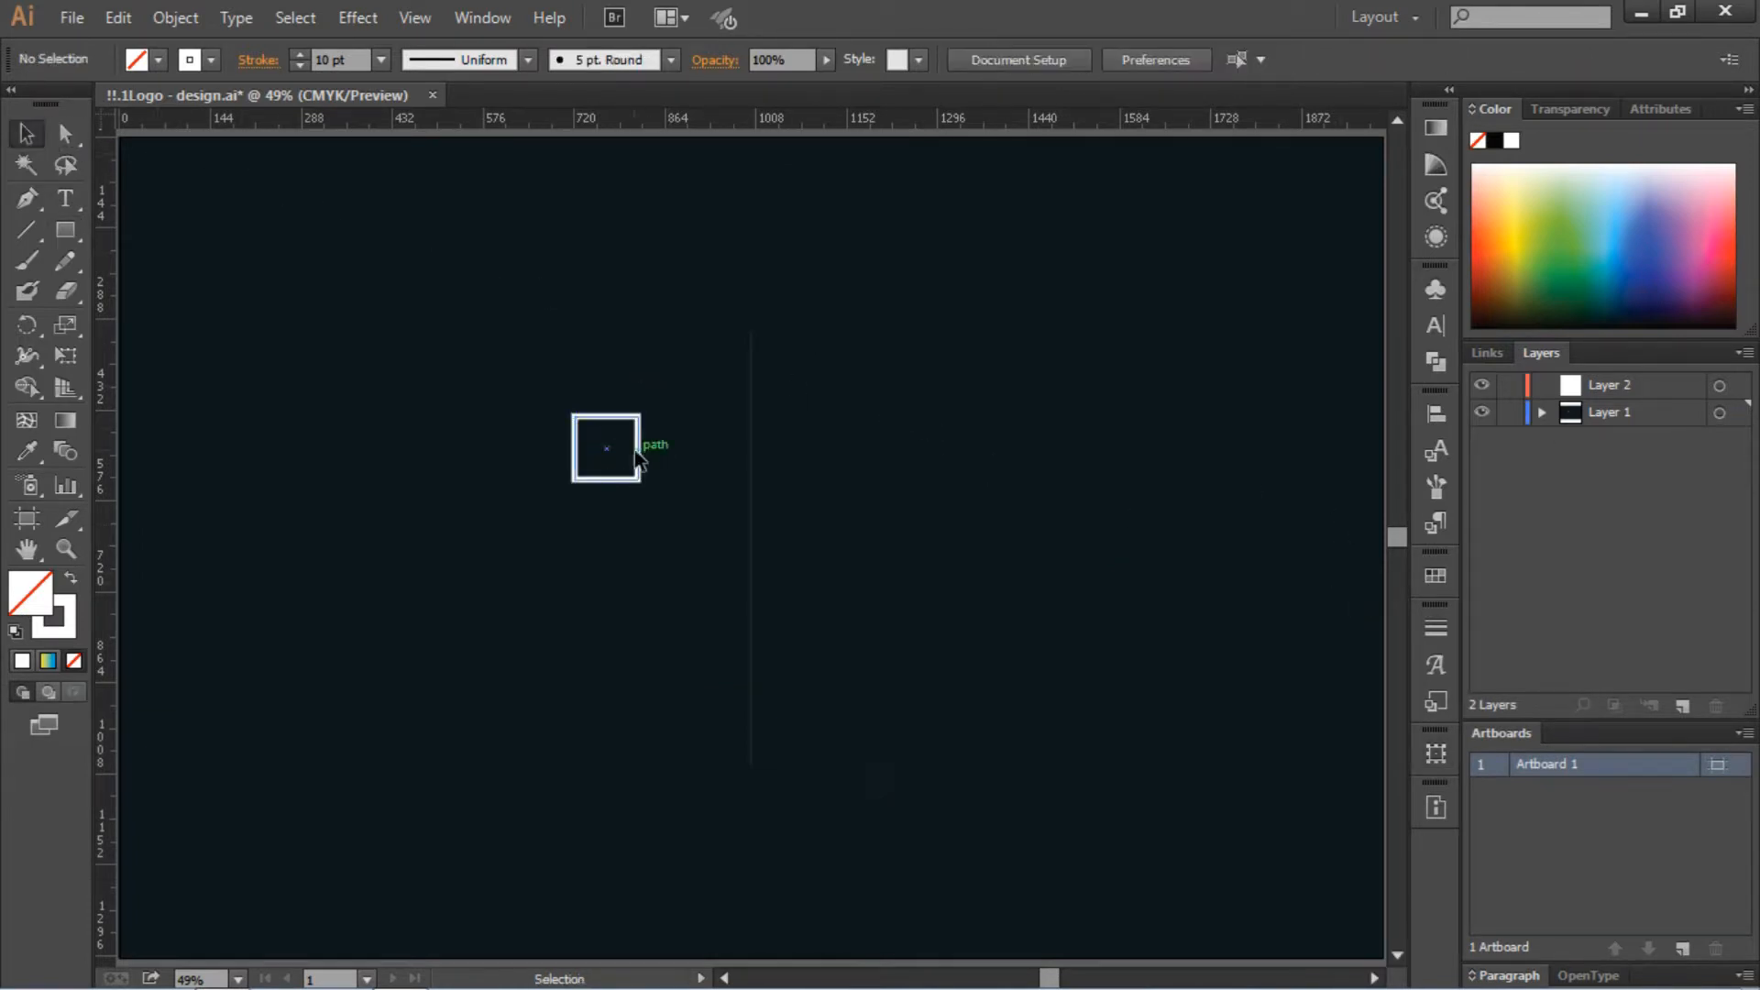
drag(637, 458, 700, 461)
click(724, 451)
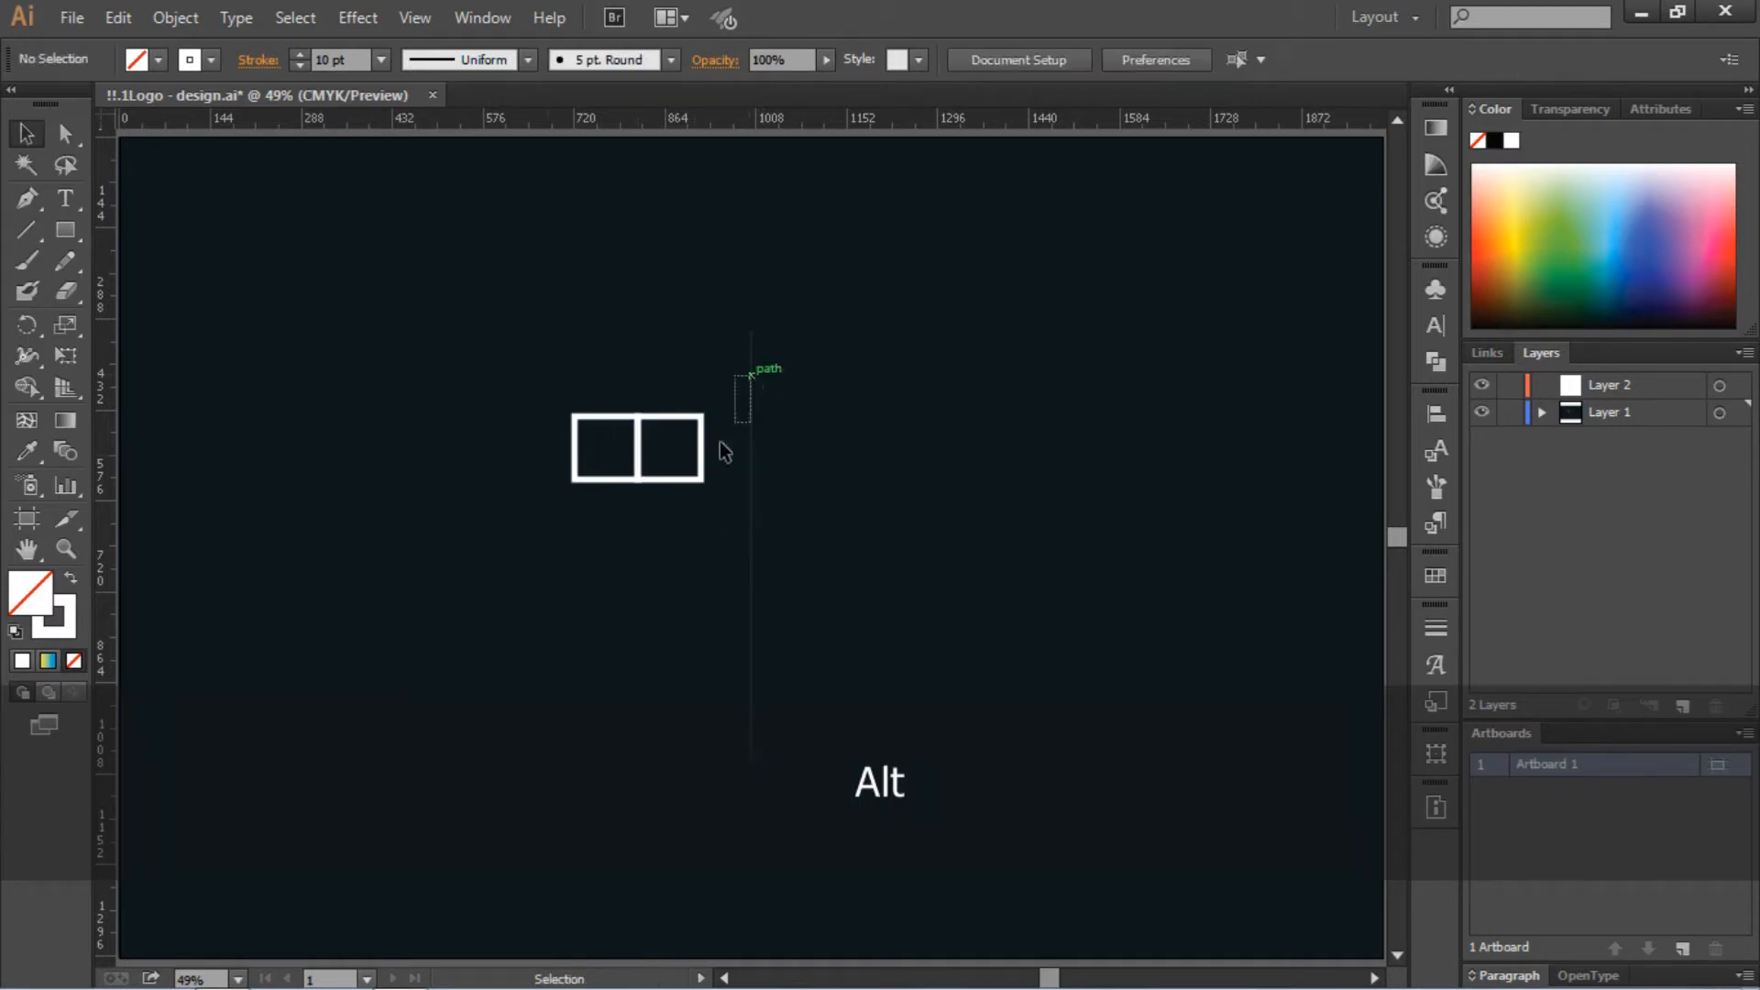
drag(751, 376, 550, 555)
drag(656, 439, 653, 486)
click(735, 388)
Set the stroke weight of all four squares to 5 pt and group them
drag(742, 382, 537, 586)
click(346, 58)
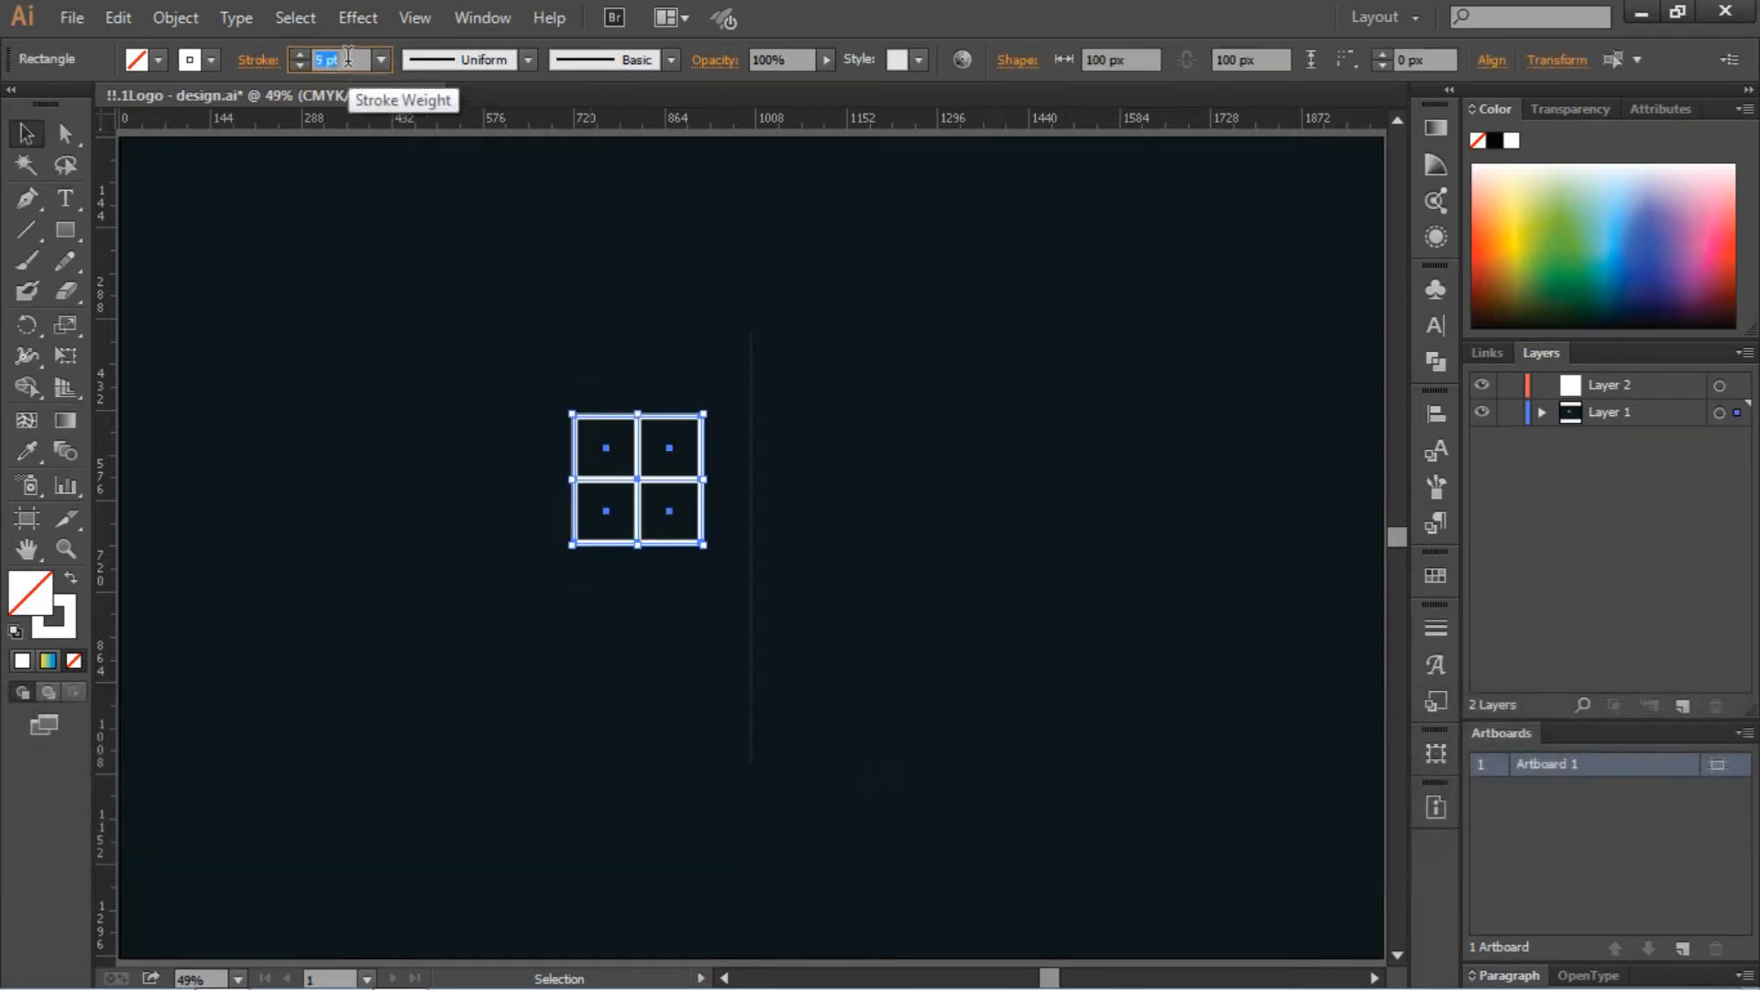
key(Down)
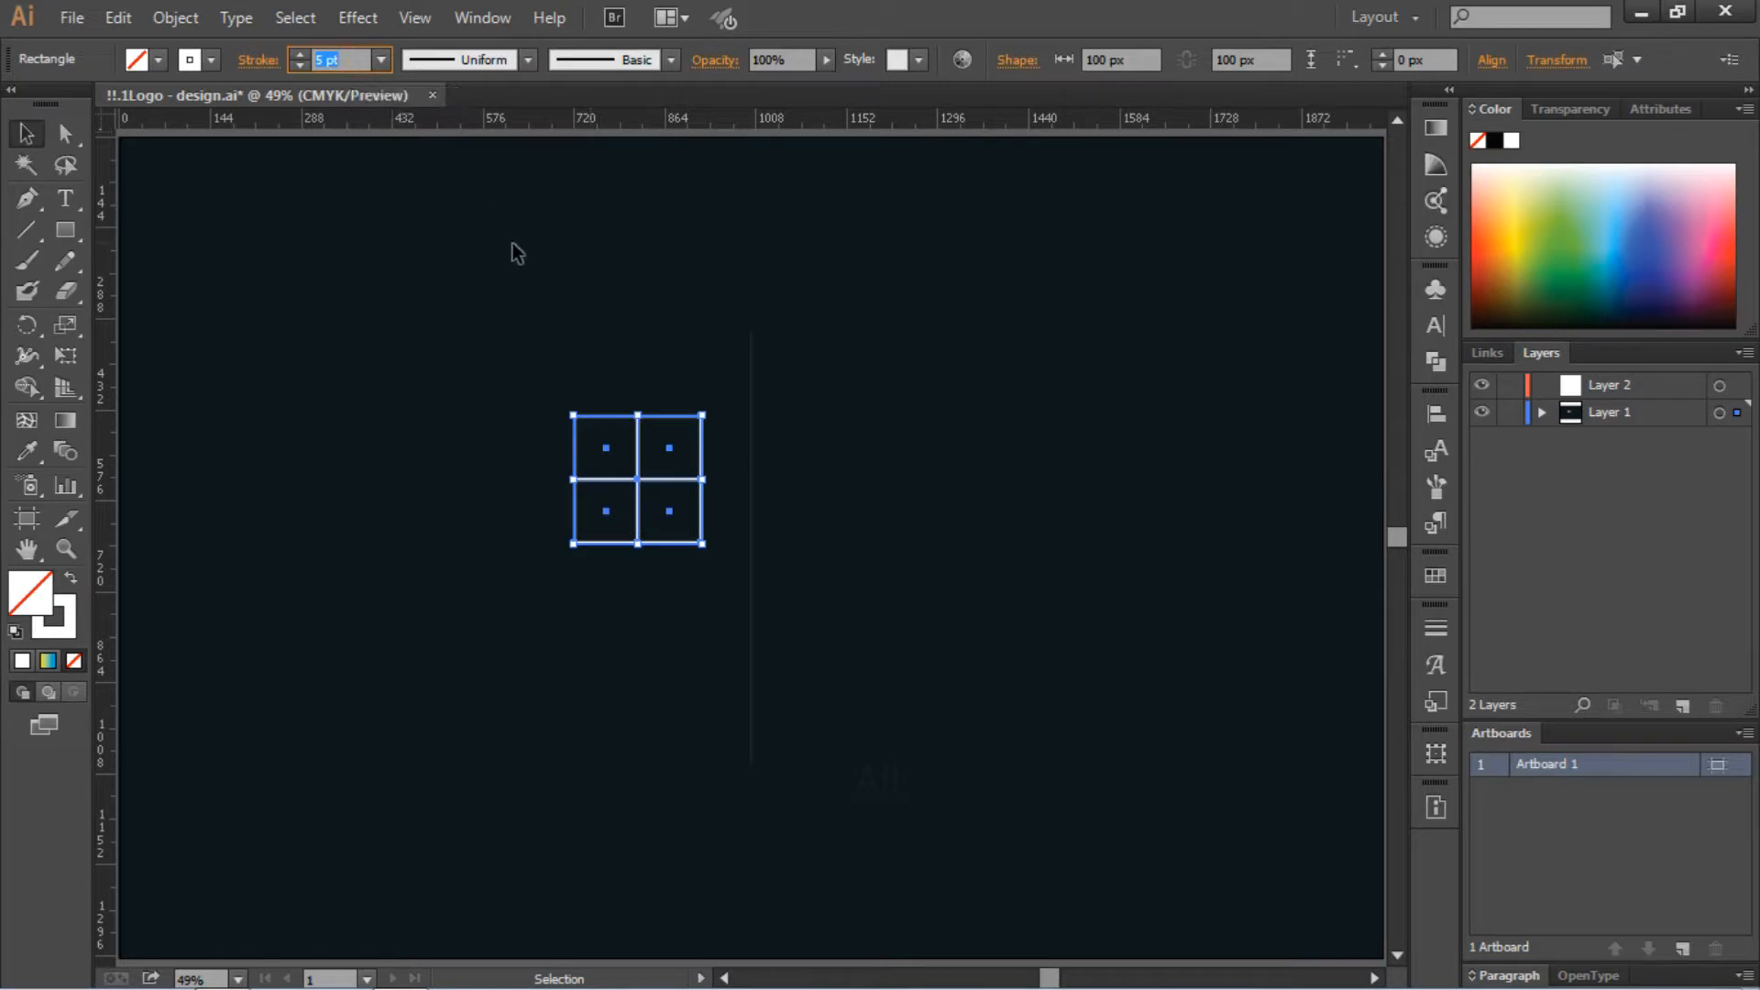
right_click(594, 417)
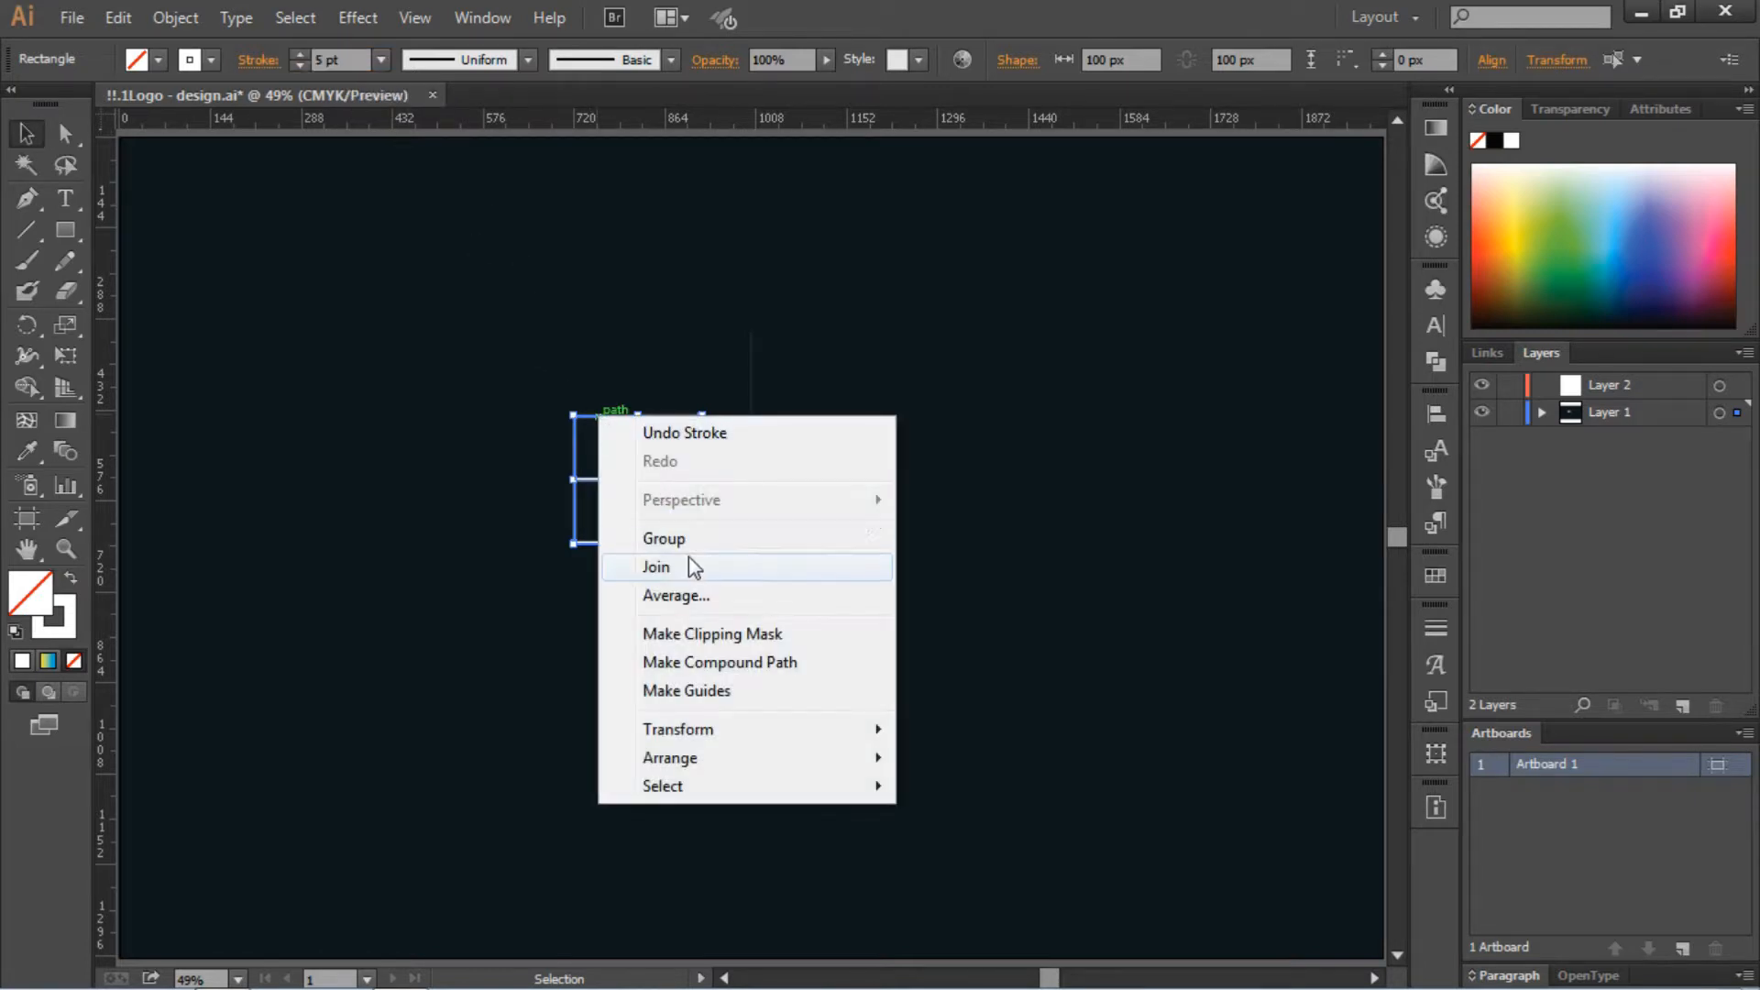
click(689, 540)
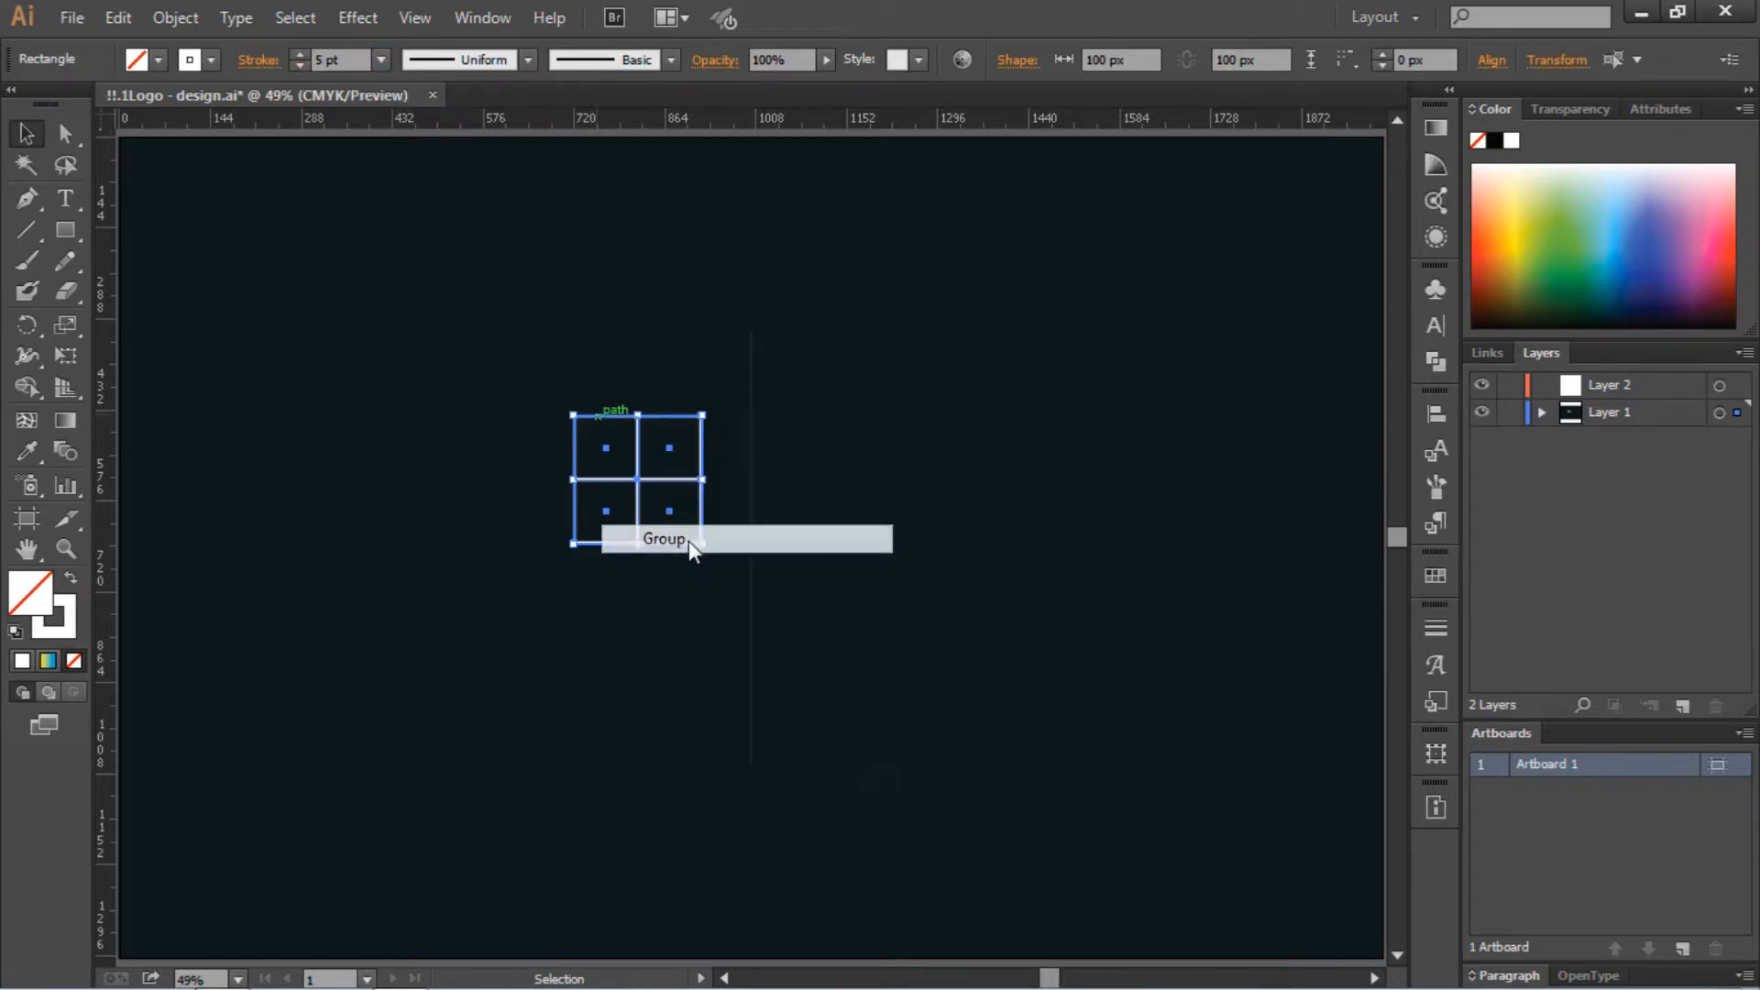
Centre the grid group horizontally on the vertical guide line and move it down to the line's middle
click(1435, 414)
click(1181, 457)
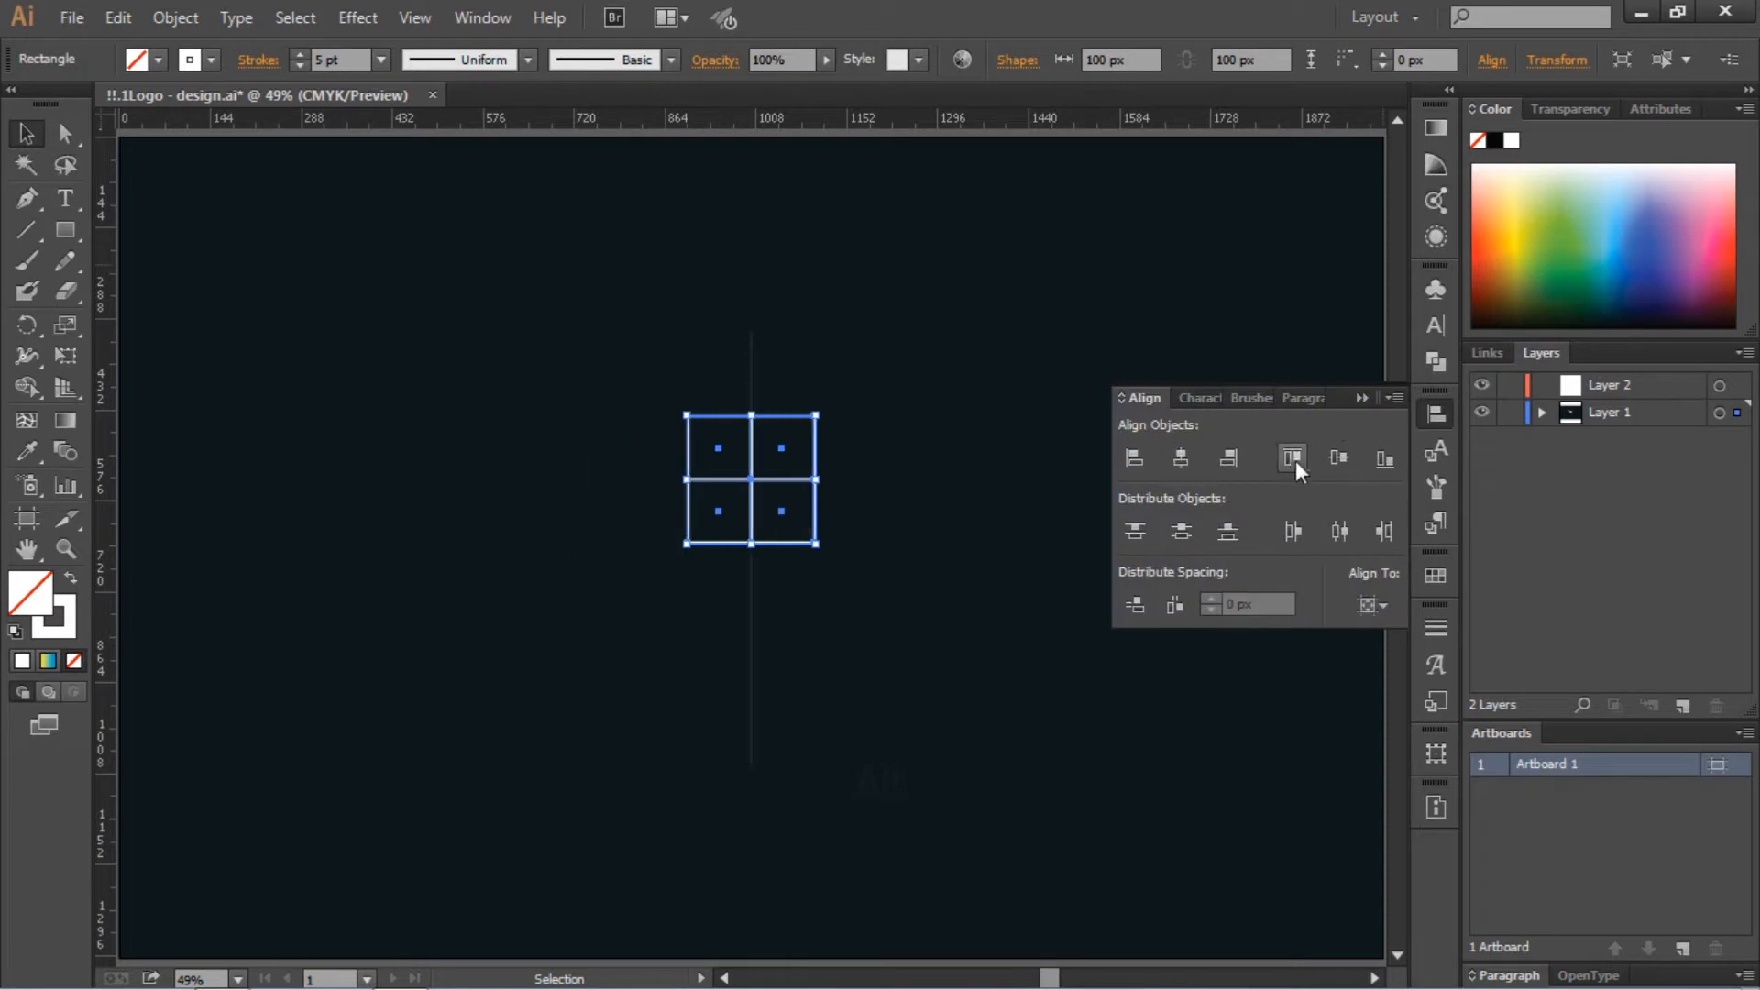
click(1362, 400)
click(1005, 352)
drag(932, 366, 636, 674)
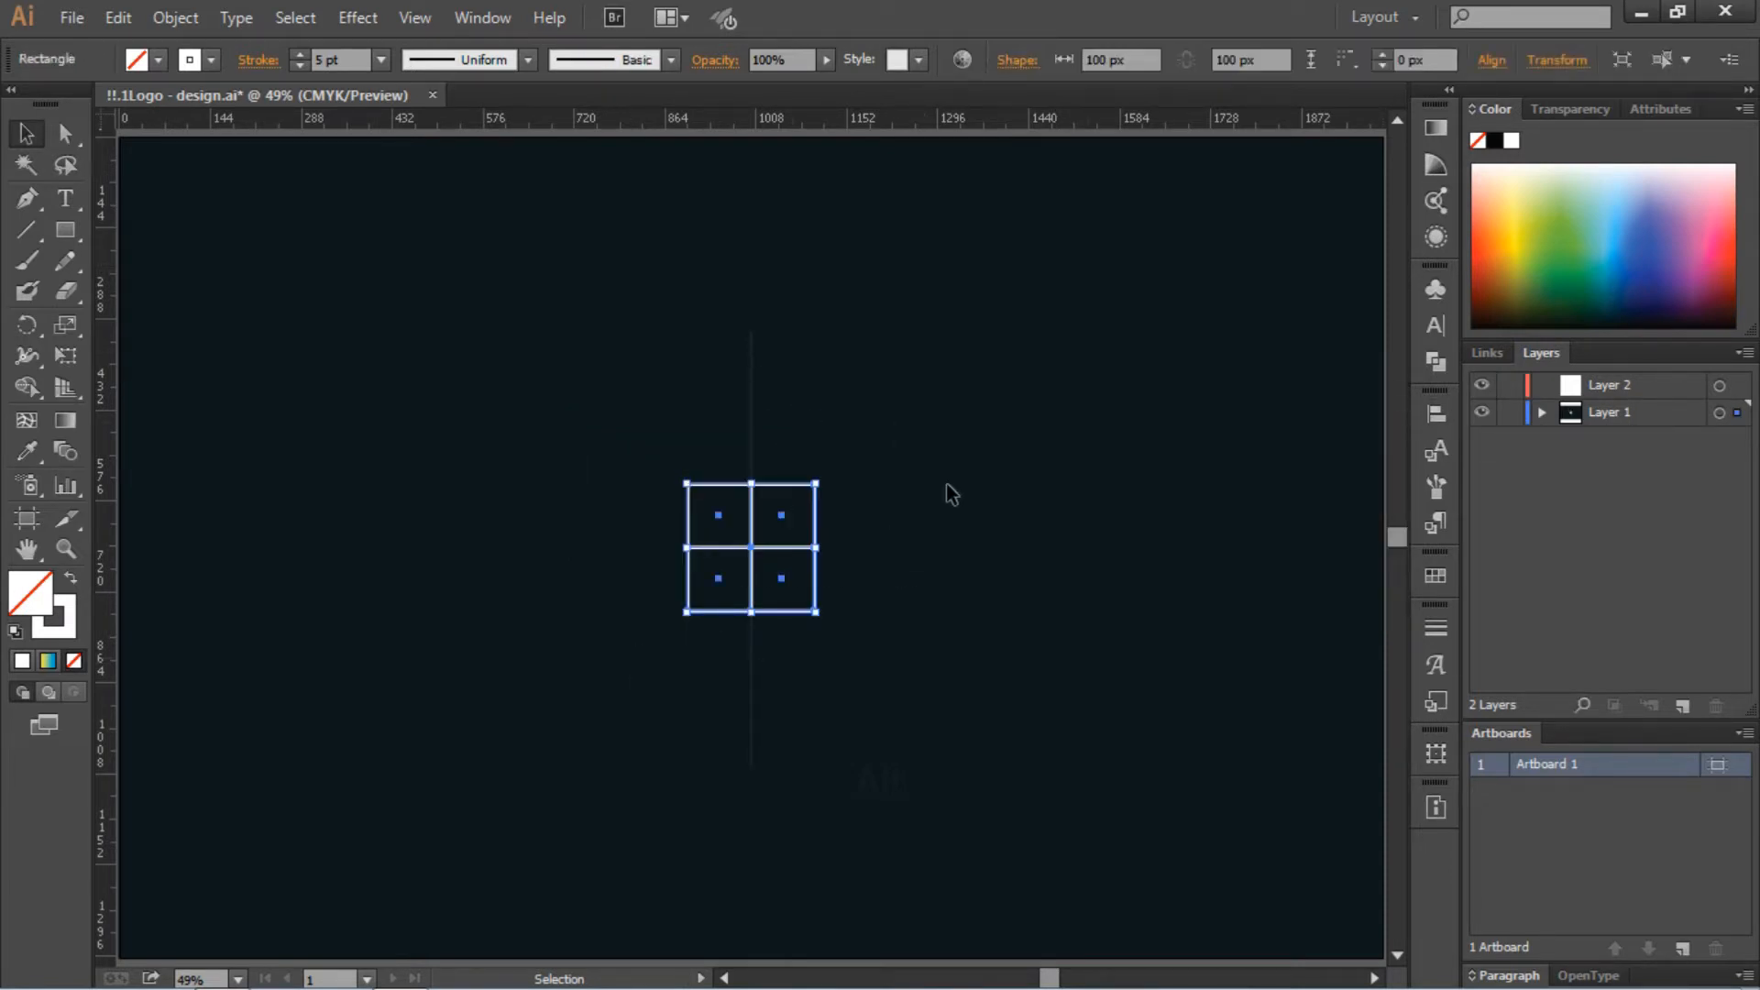
Expand Layer 1 and lock the grid group so it cannot be selected
click(1540, 413)
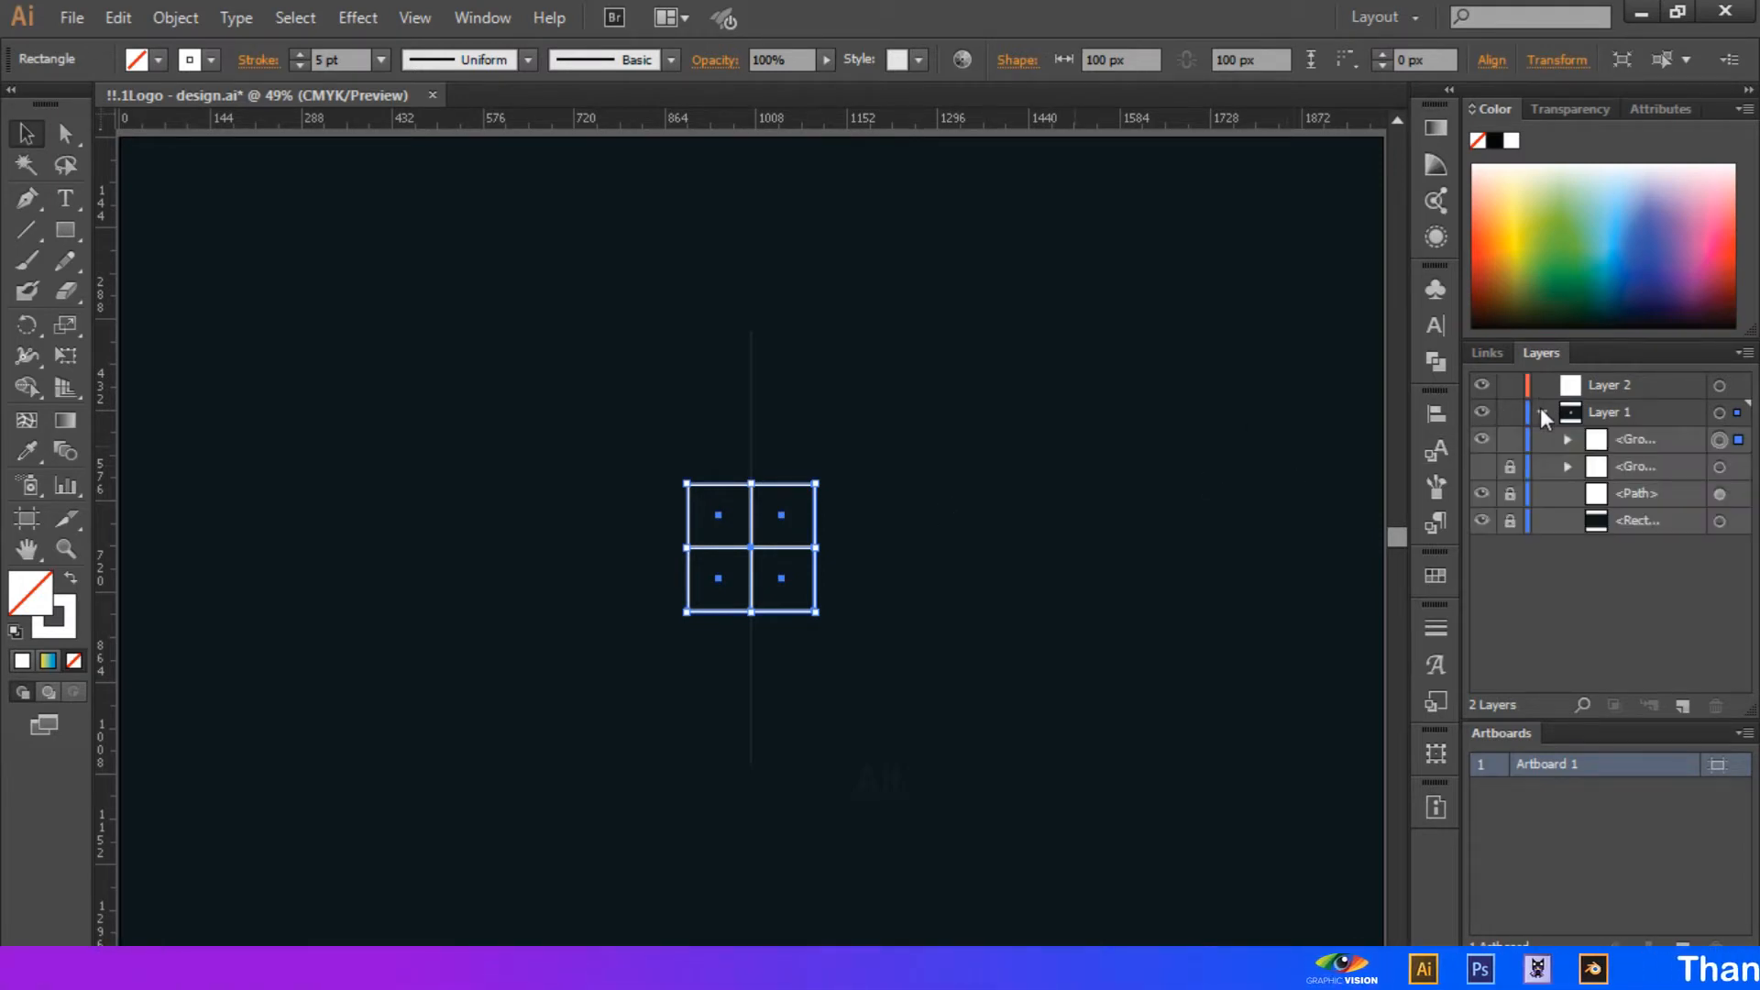
click(1509, 466)
click(1484, 441)
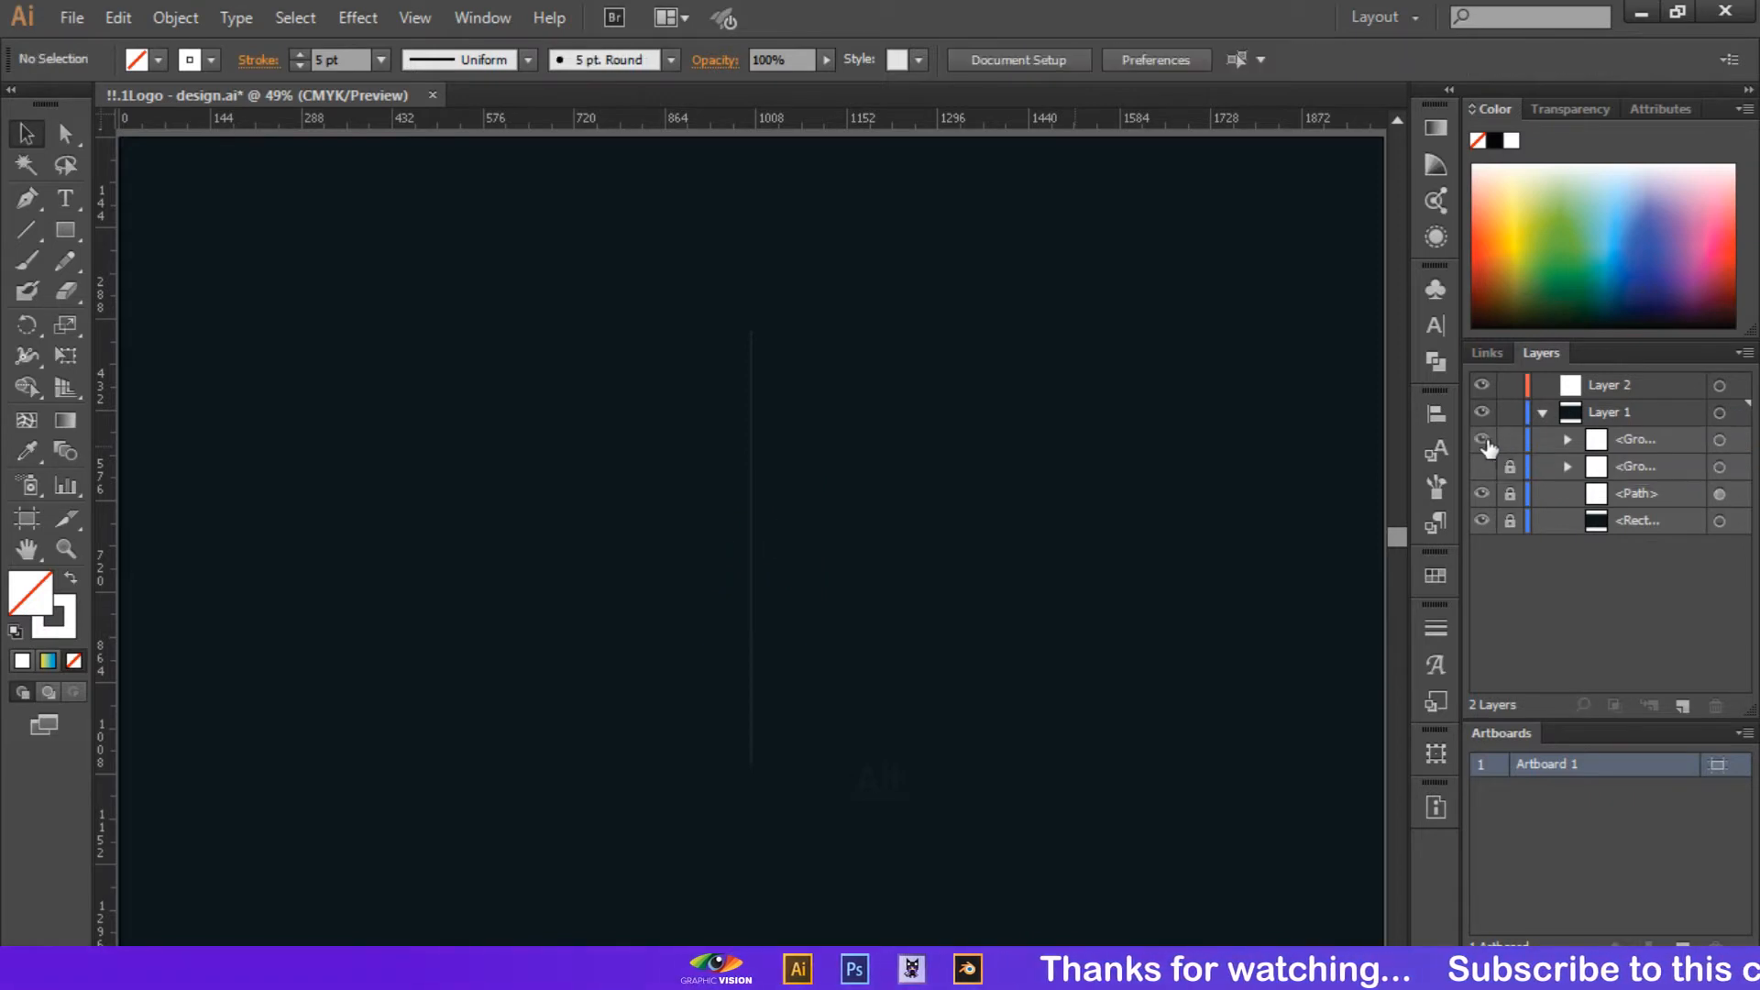
click(1482, 440)
click(1509, 440)
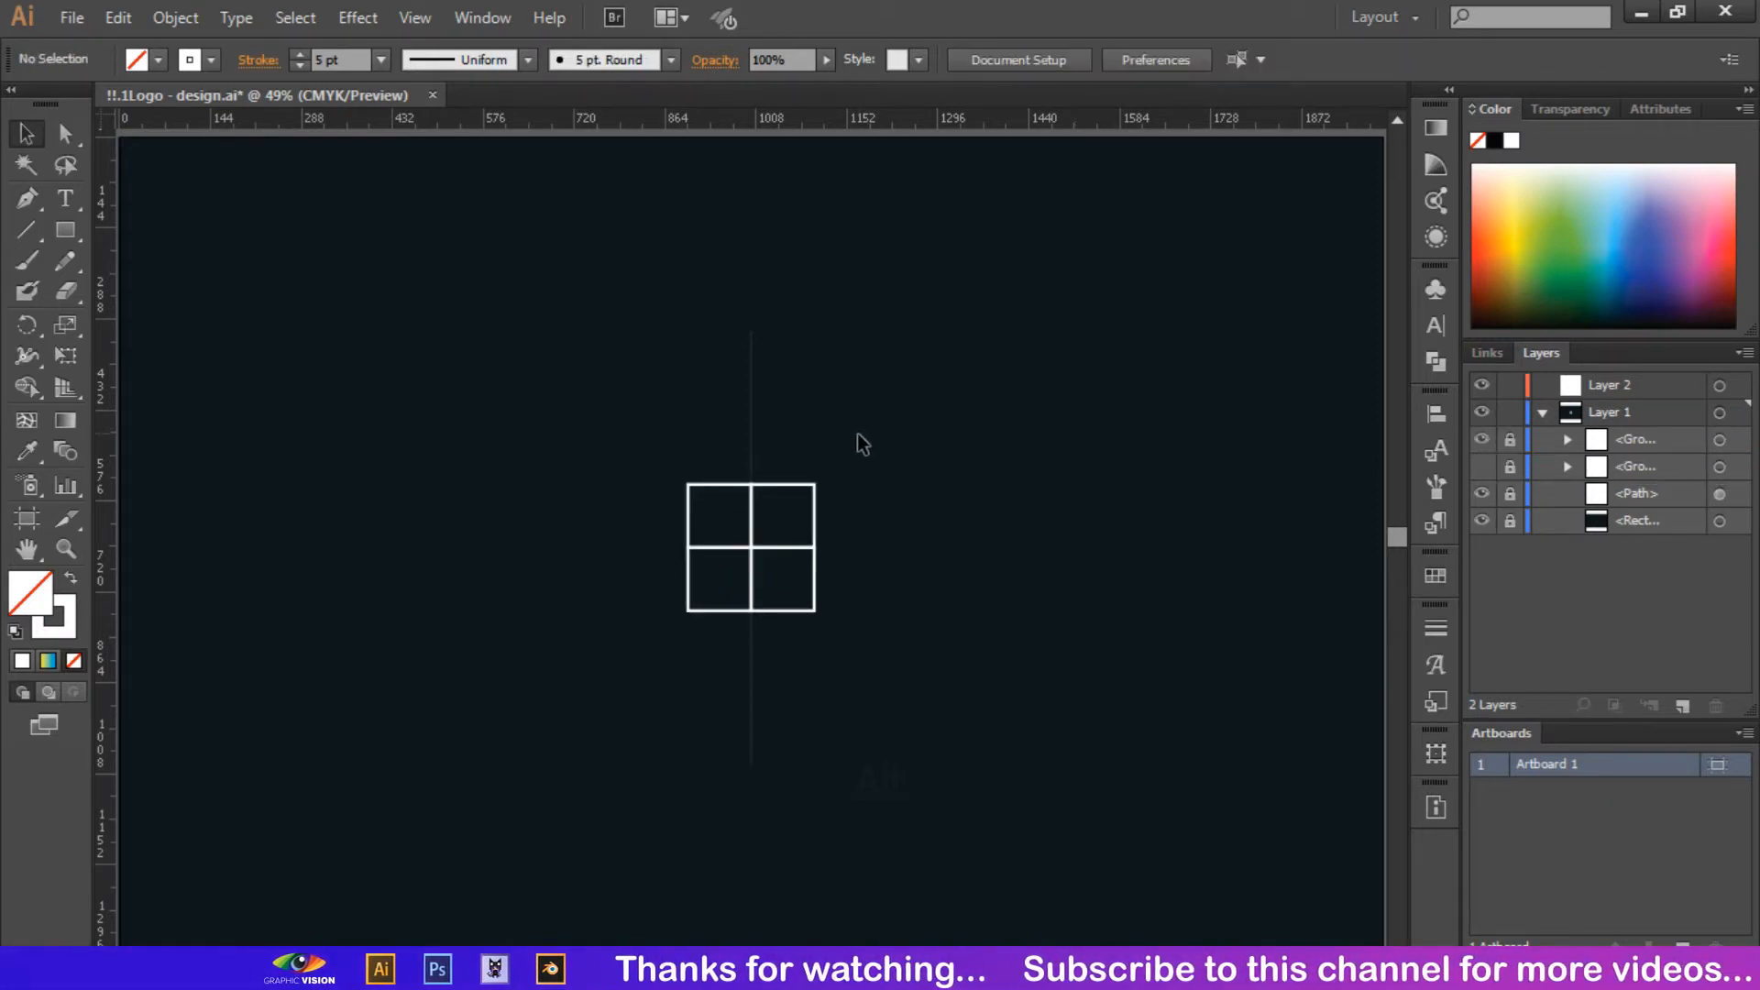
drag(906, 447, 639, 653)
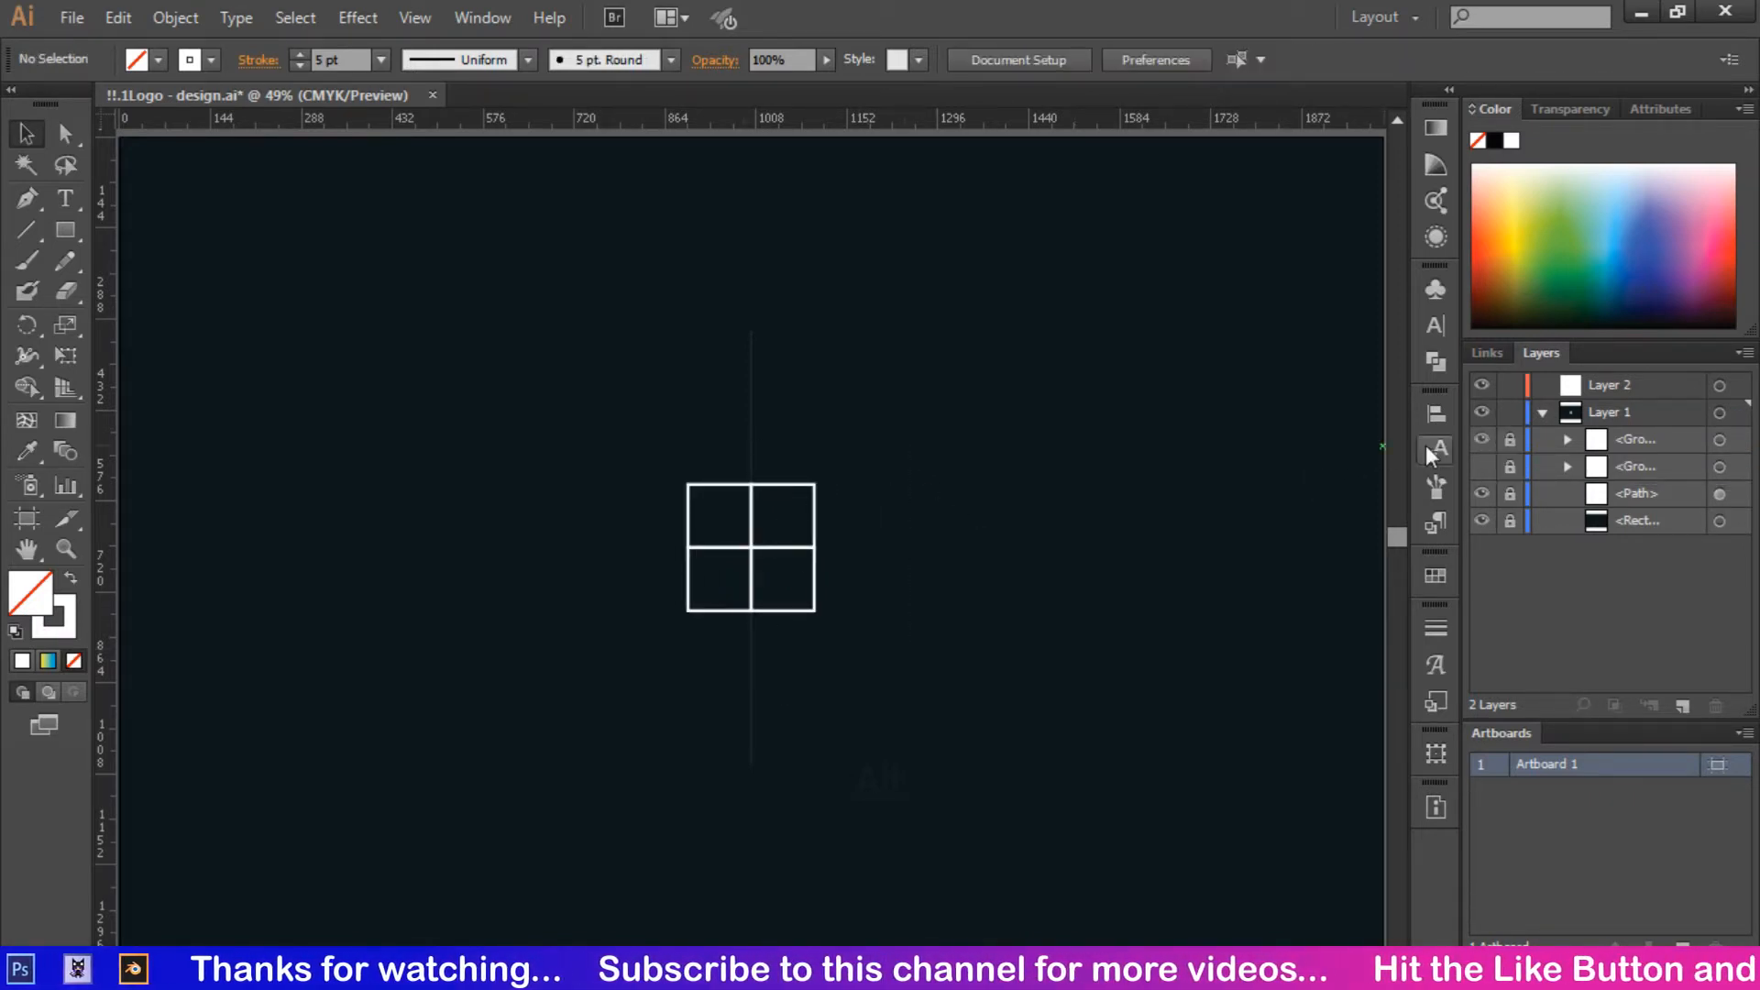
Unlock the grid group and reduce its opacity to 40%
click(1508, 444)
drag(961, 446, 641, 676)
click(768, 82)
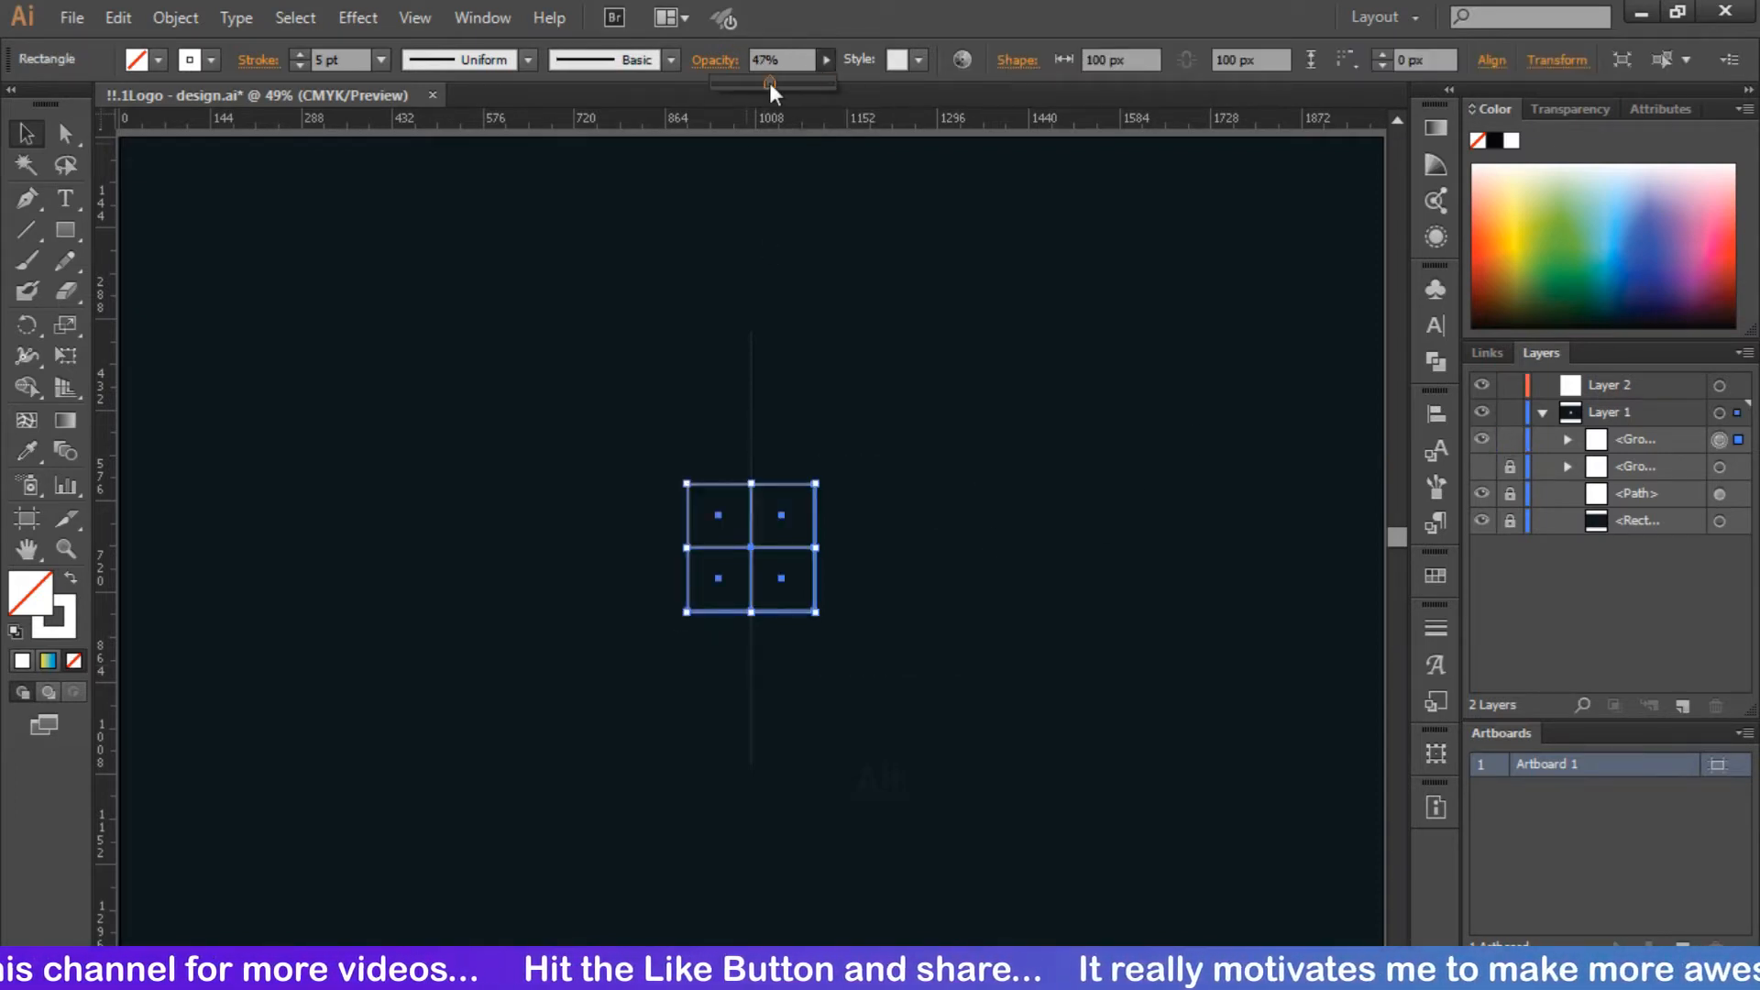
click(790, 57)
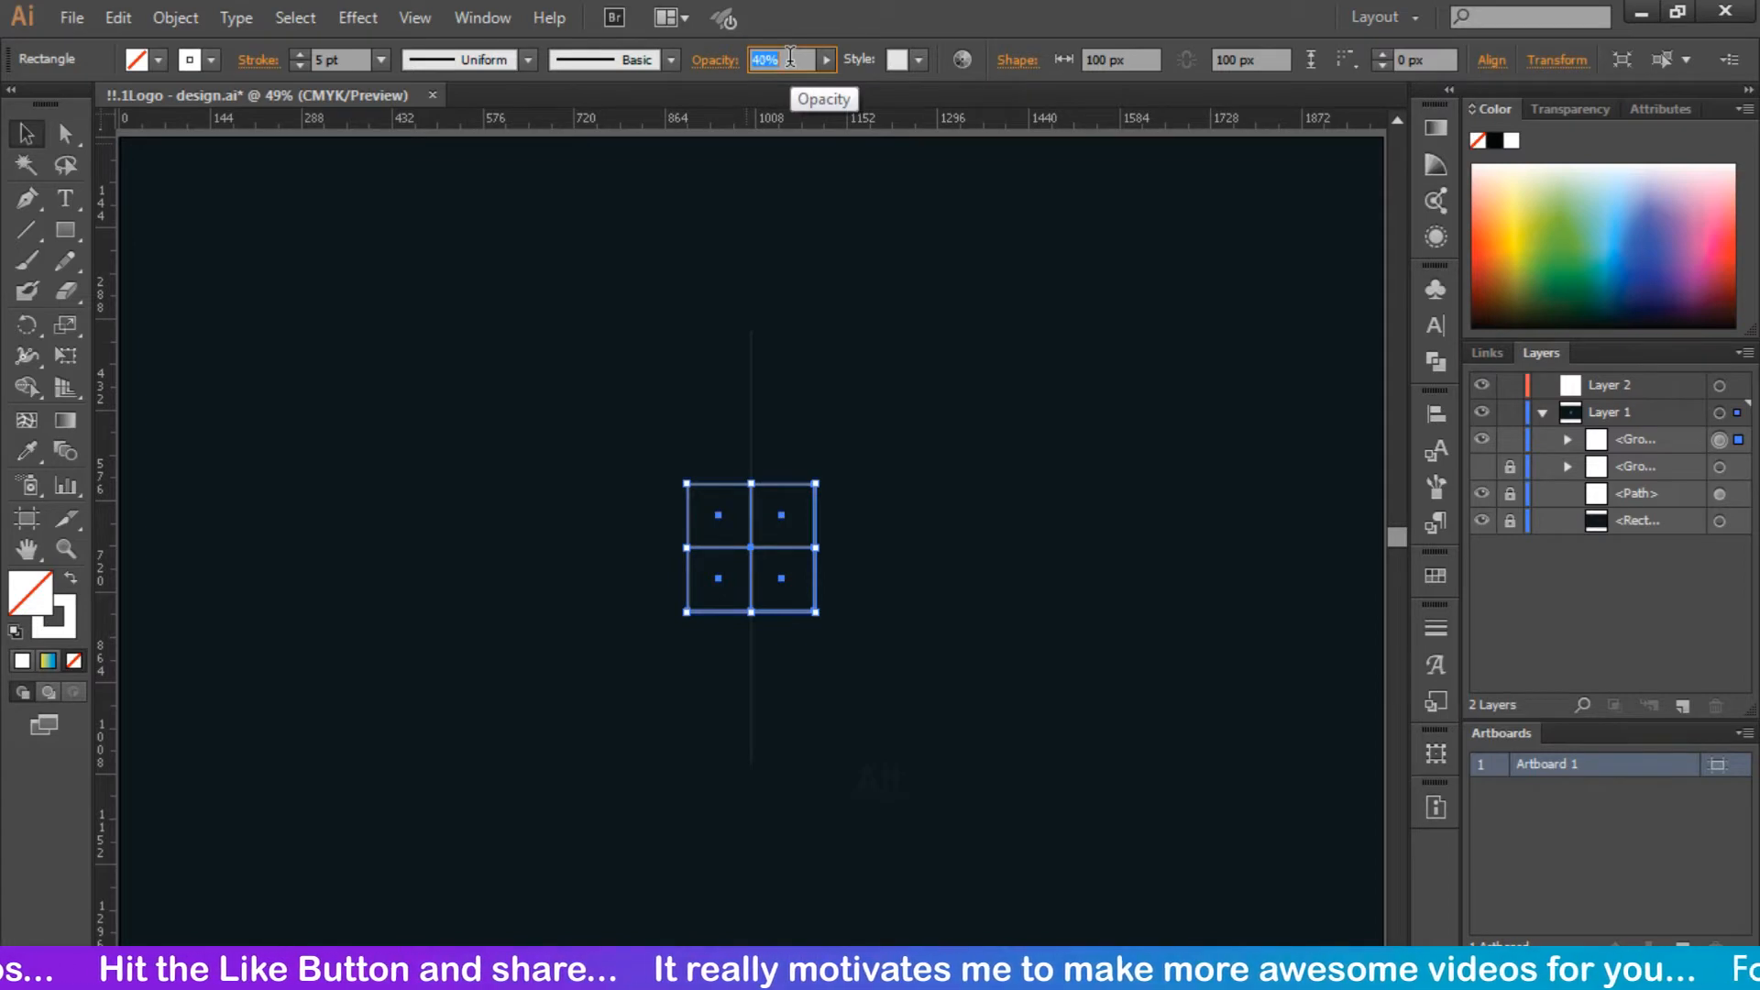
Deselect the faded grid and lock its group in Layer 1 again
click(903, 396)
drag(898, 406, 686, 705)
click(1509, 442)
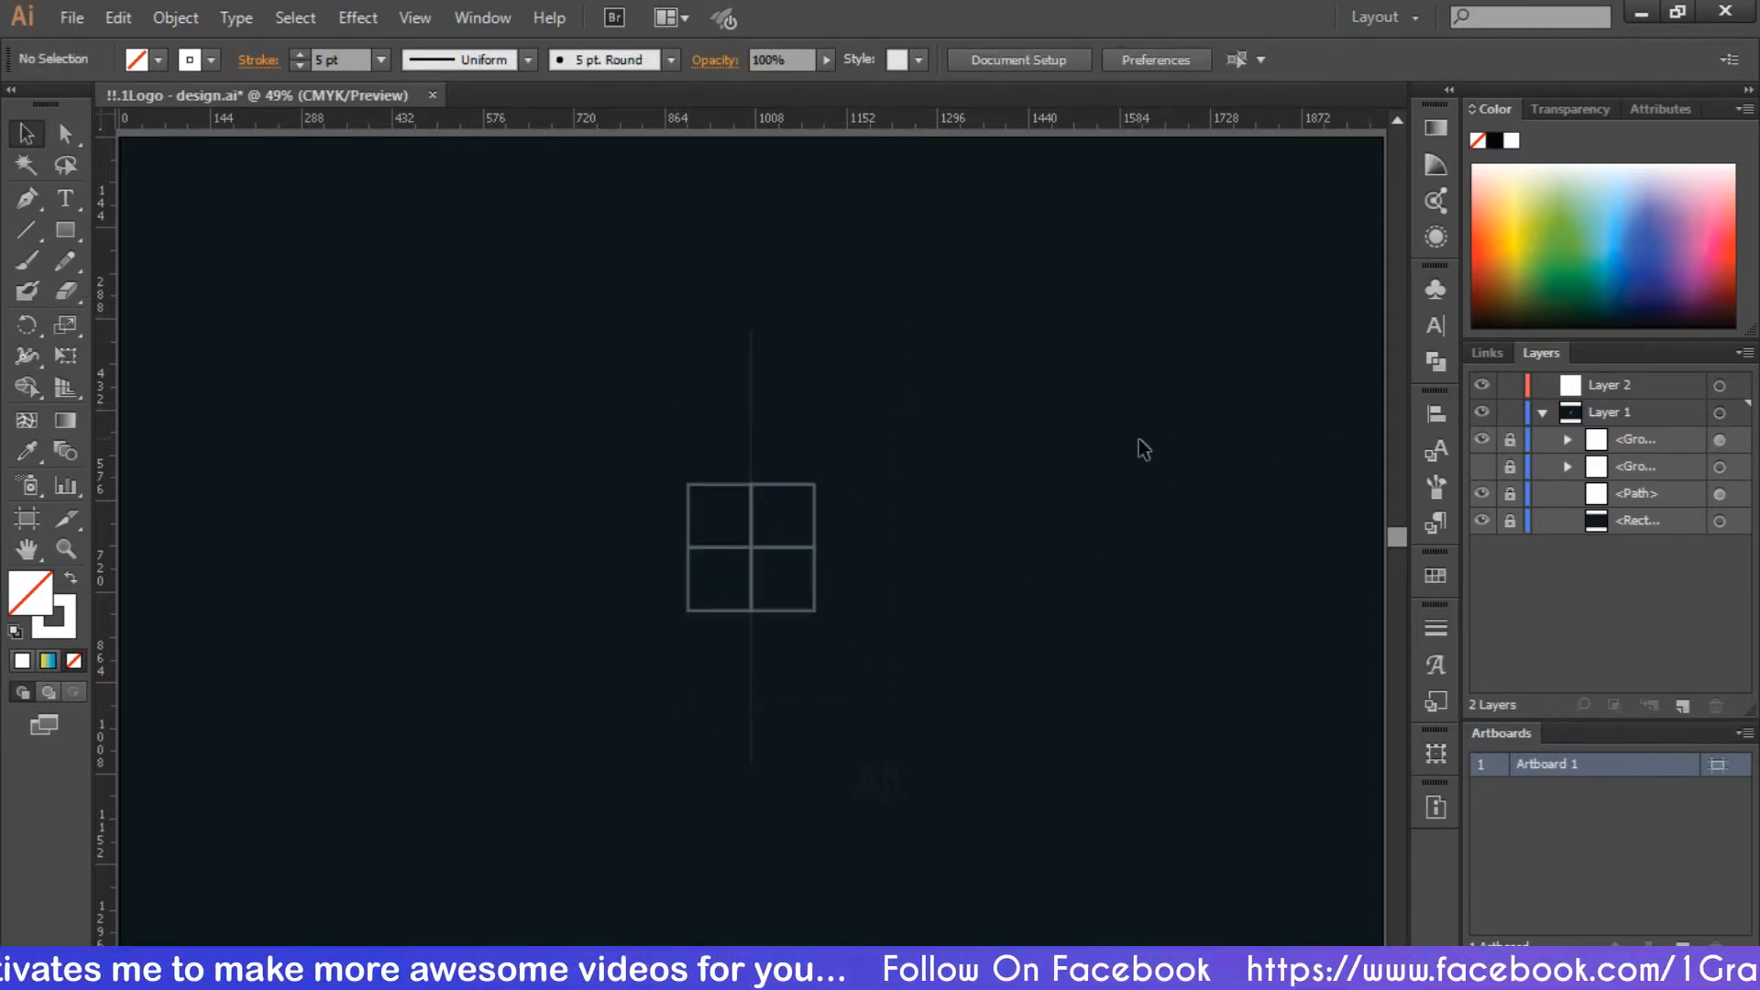
Pen-draw from the upper-left square's left-edge midpoint up to its corner, about 73 px right, down to the grid's middle line and back to the left edge
key(ctrl+equal)
key(ctrl+equal)
key(ctrl+equal)
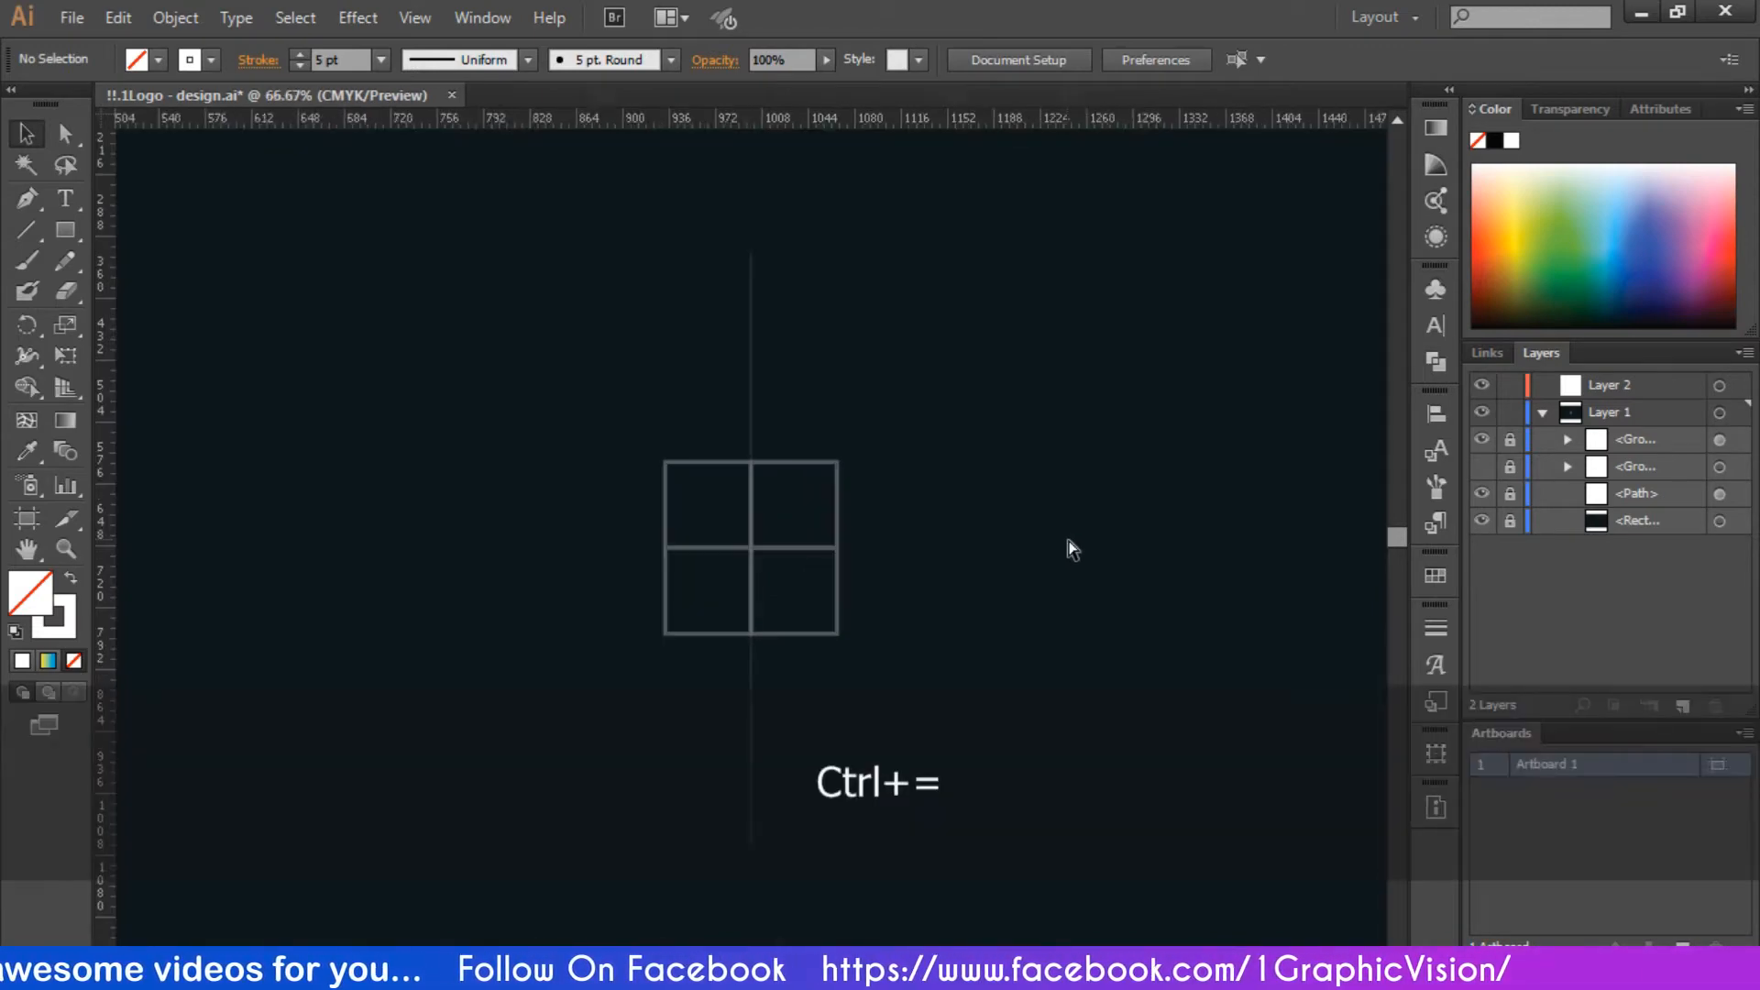
click(36, 201)
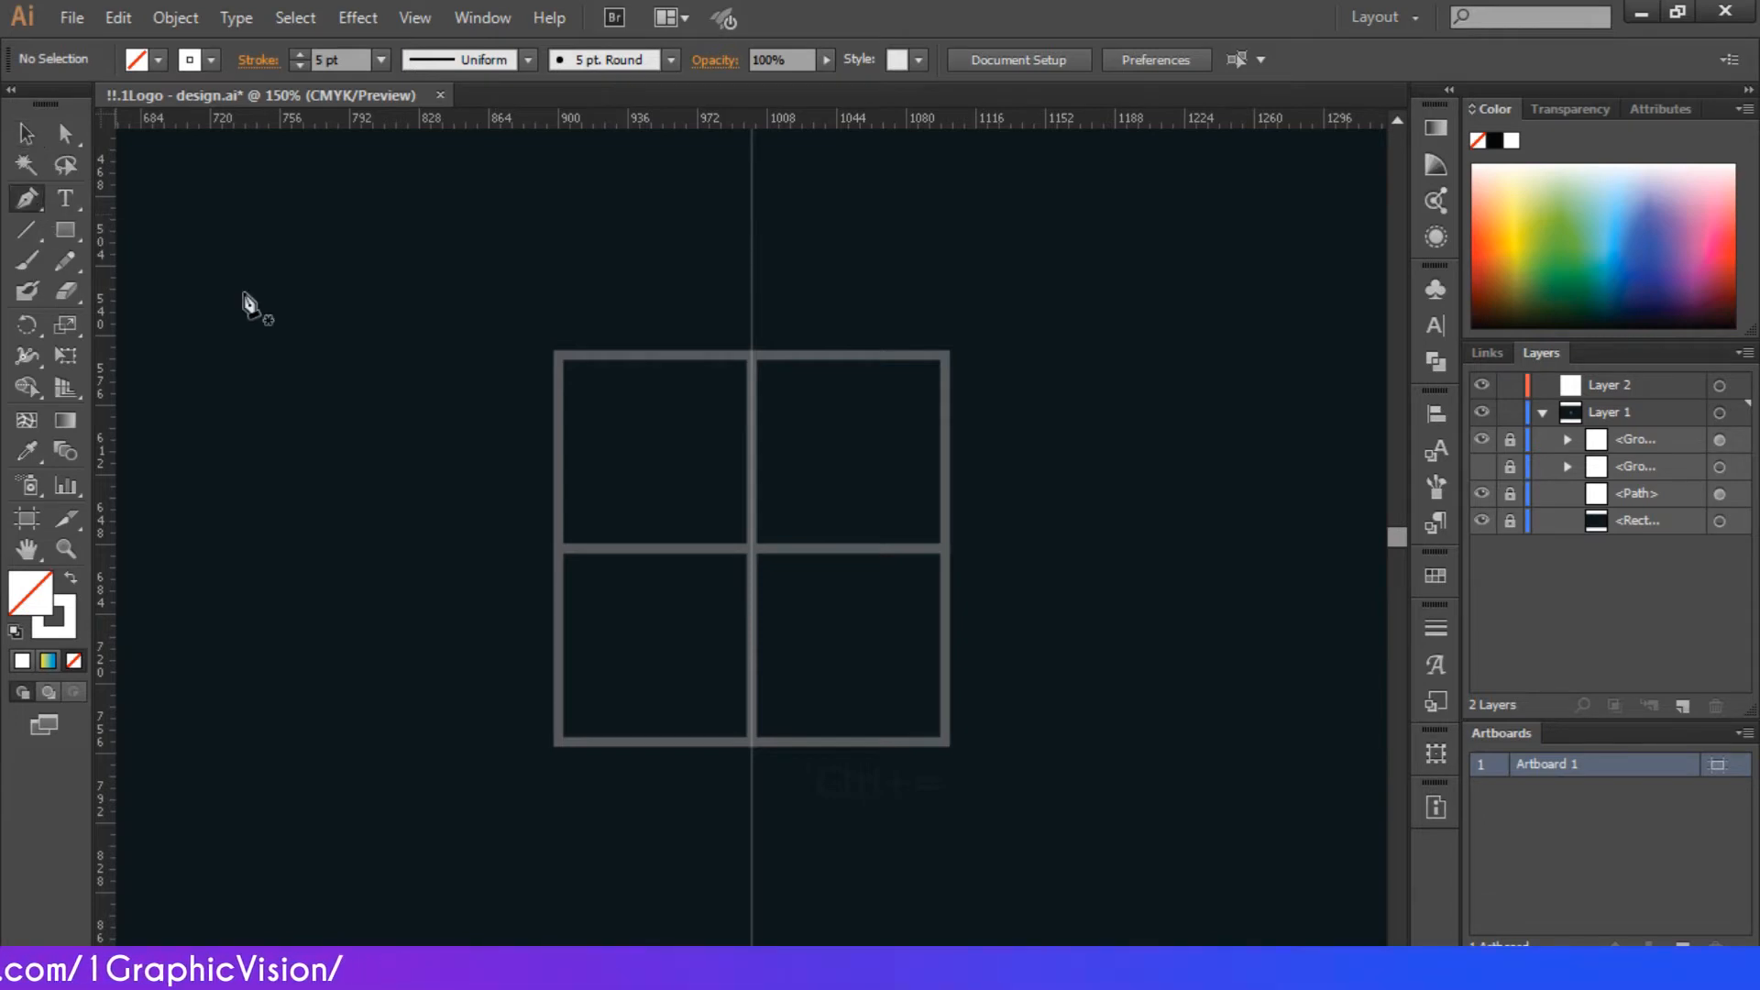
click(560, 452)
click(560, 365)
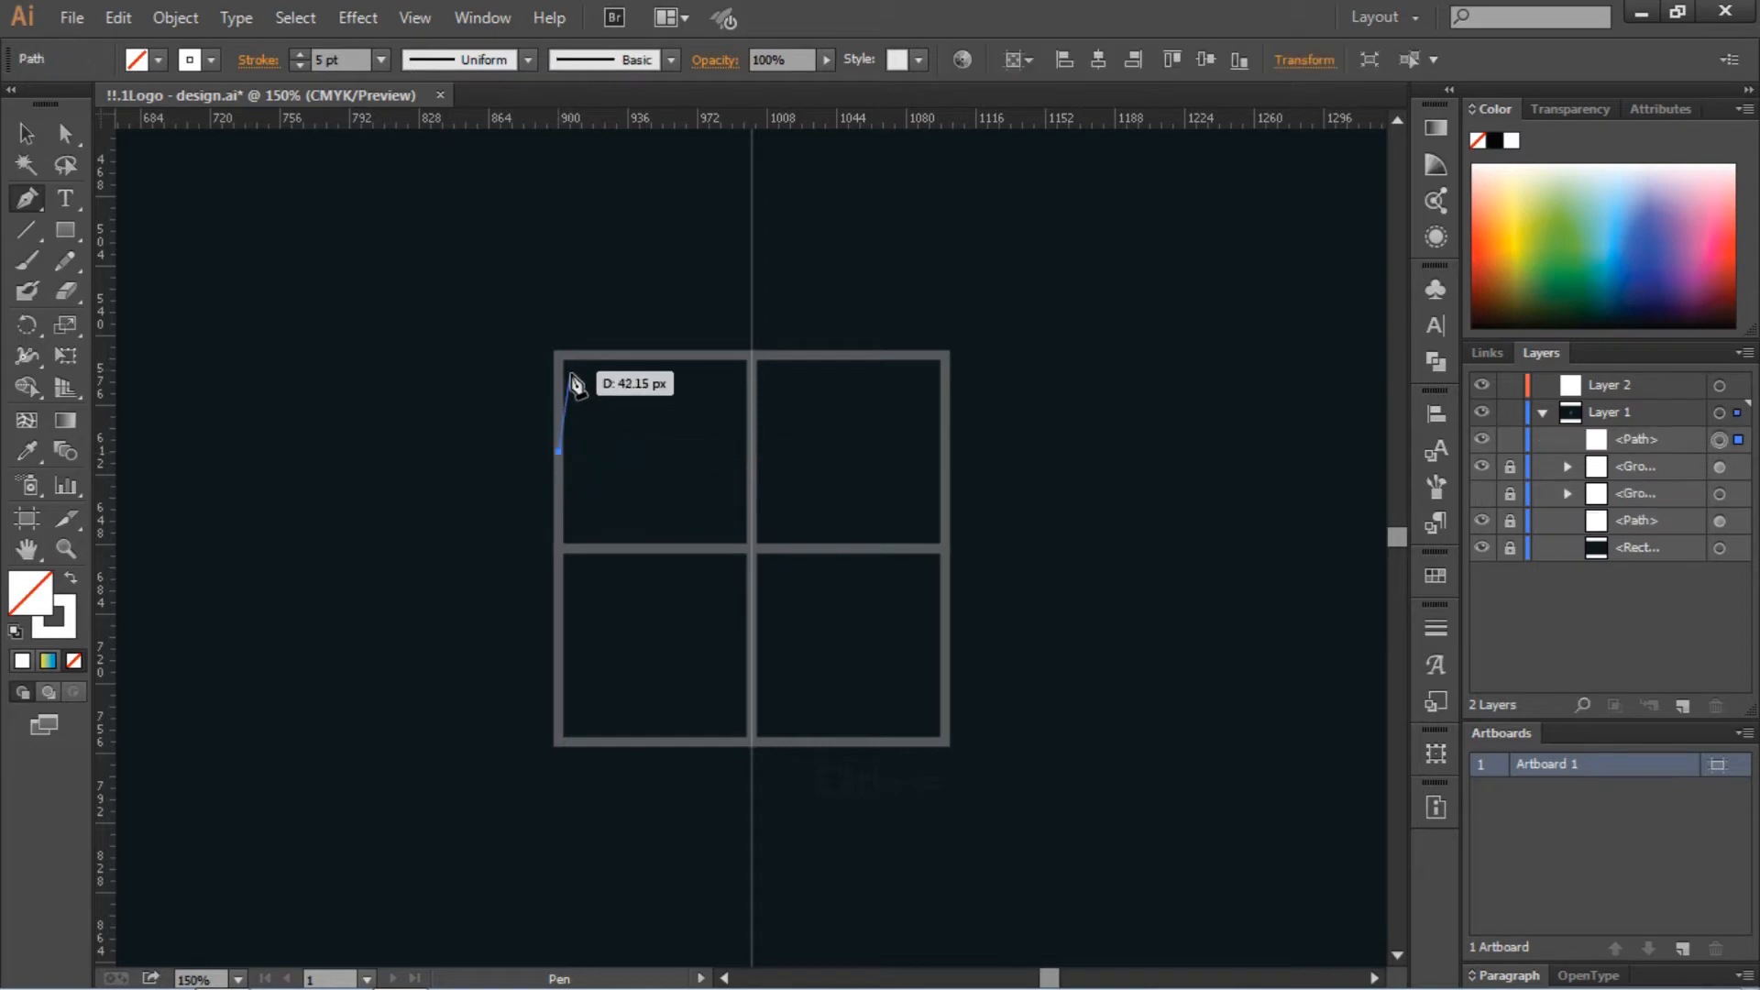
click(560, 356)
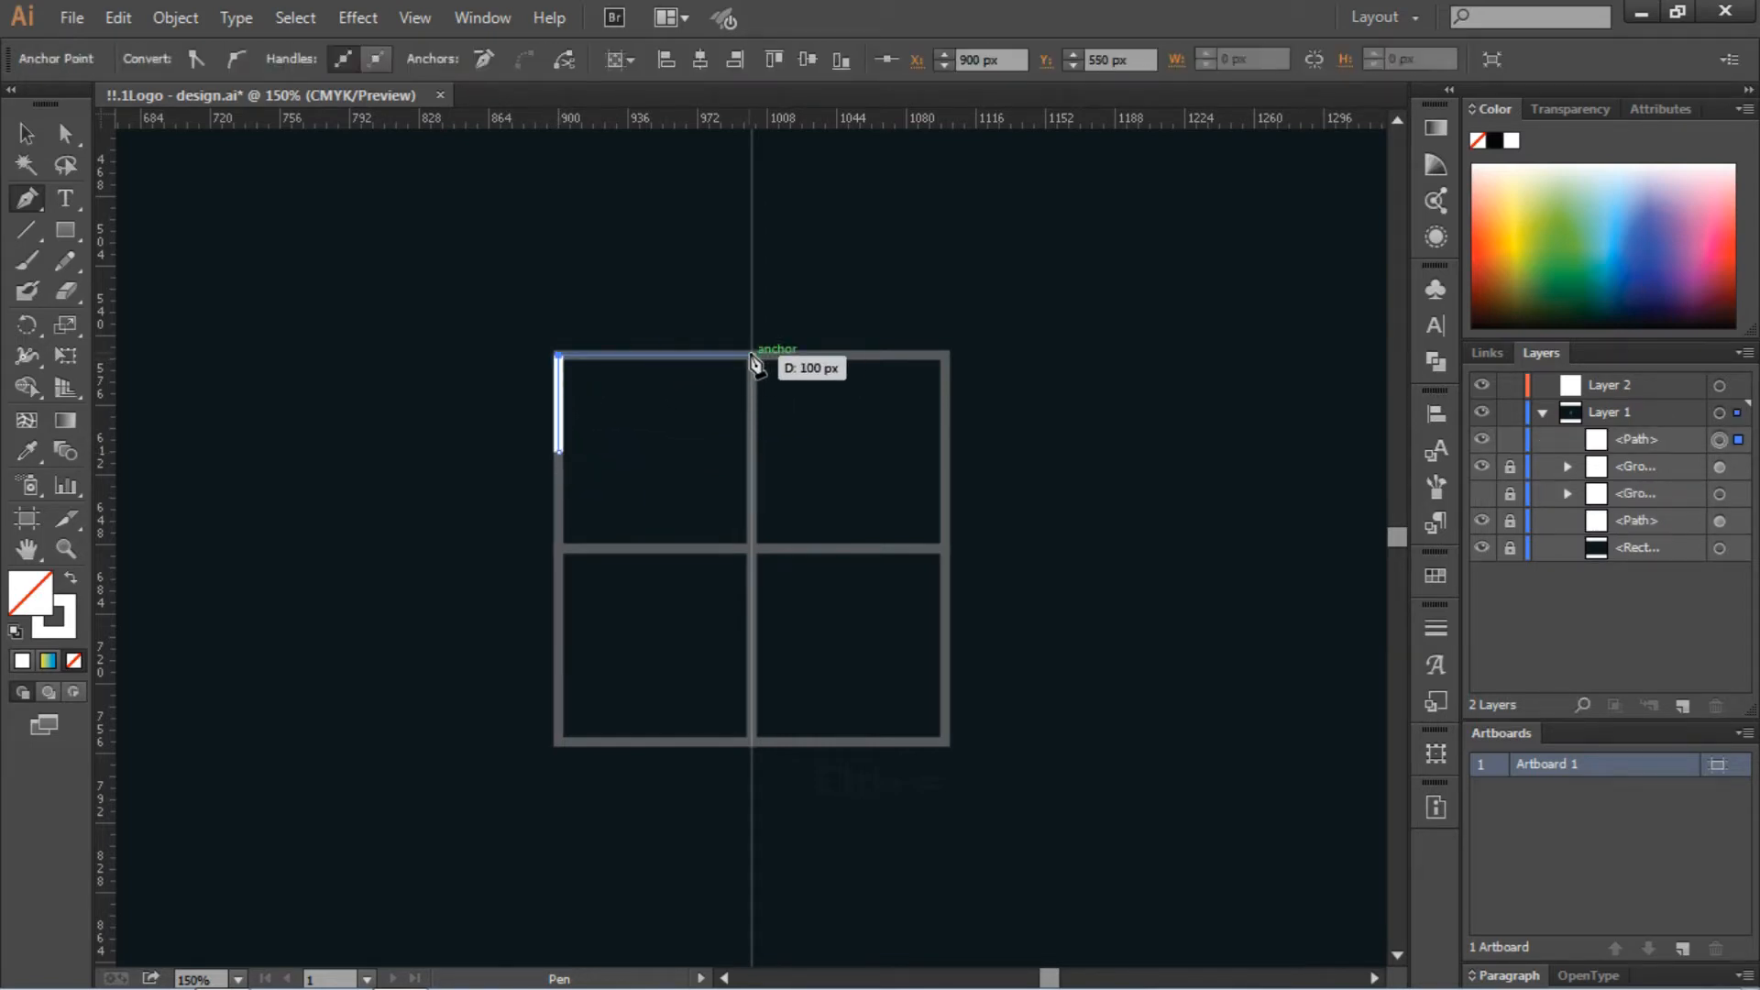
click(700, 356)
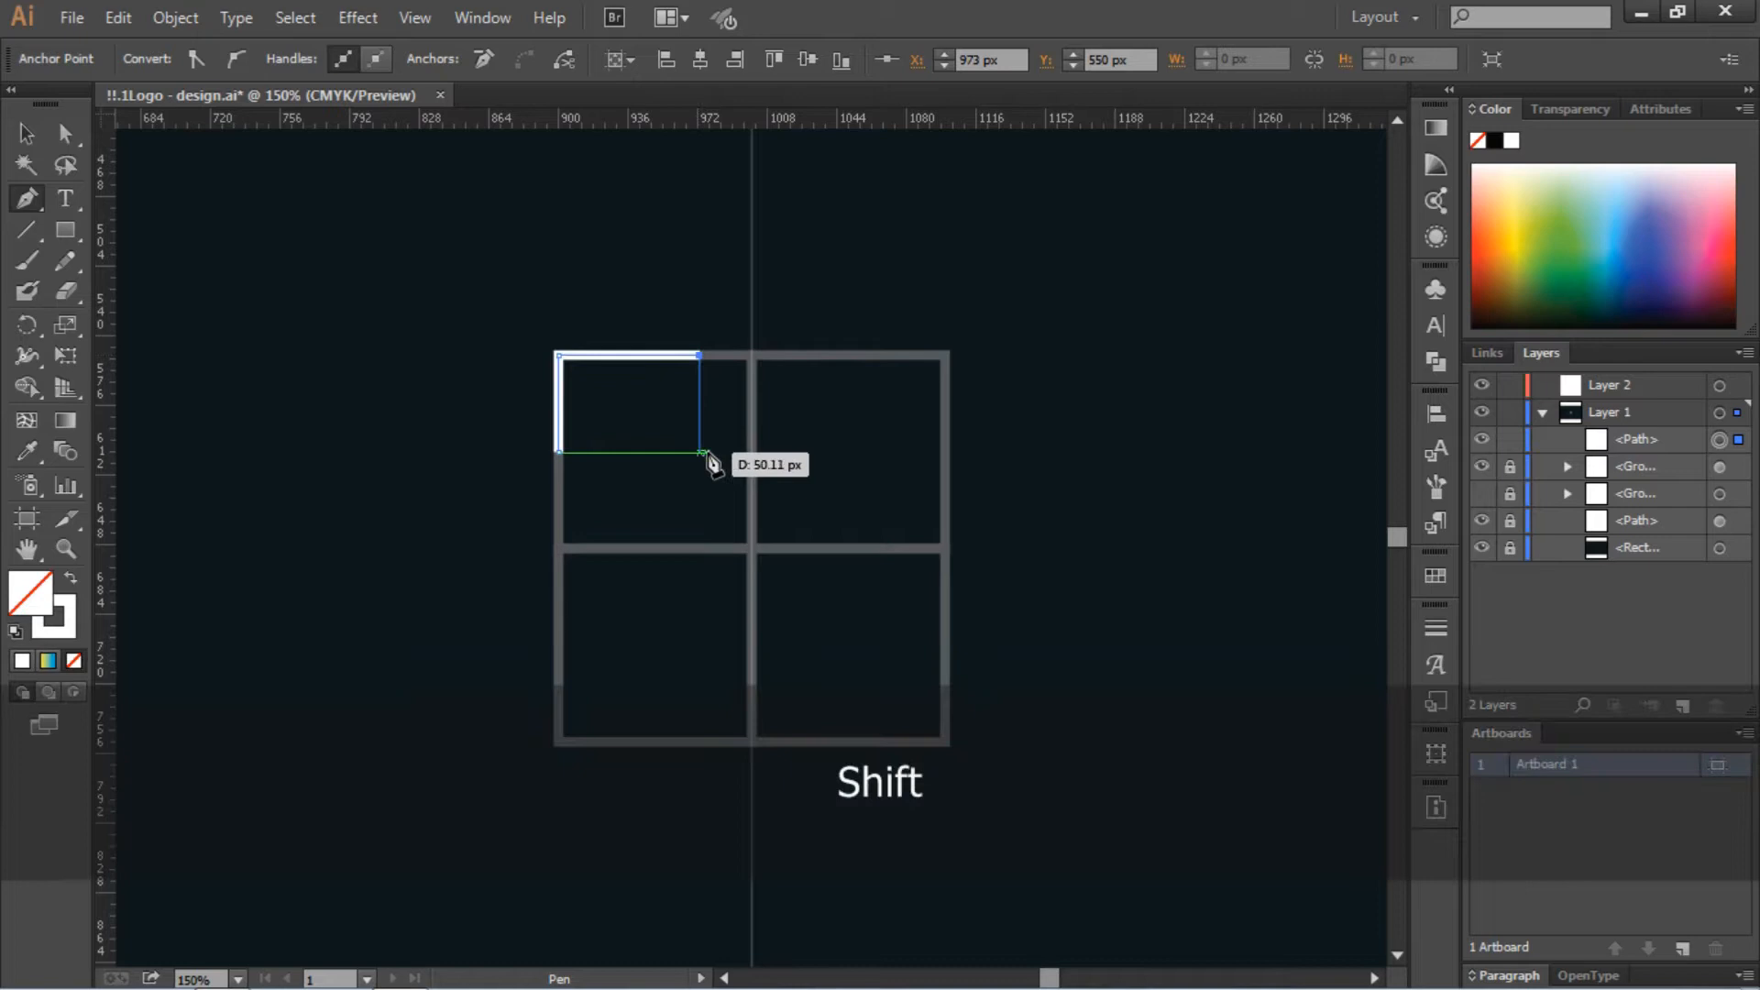
click(699, 548)
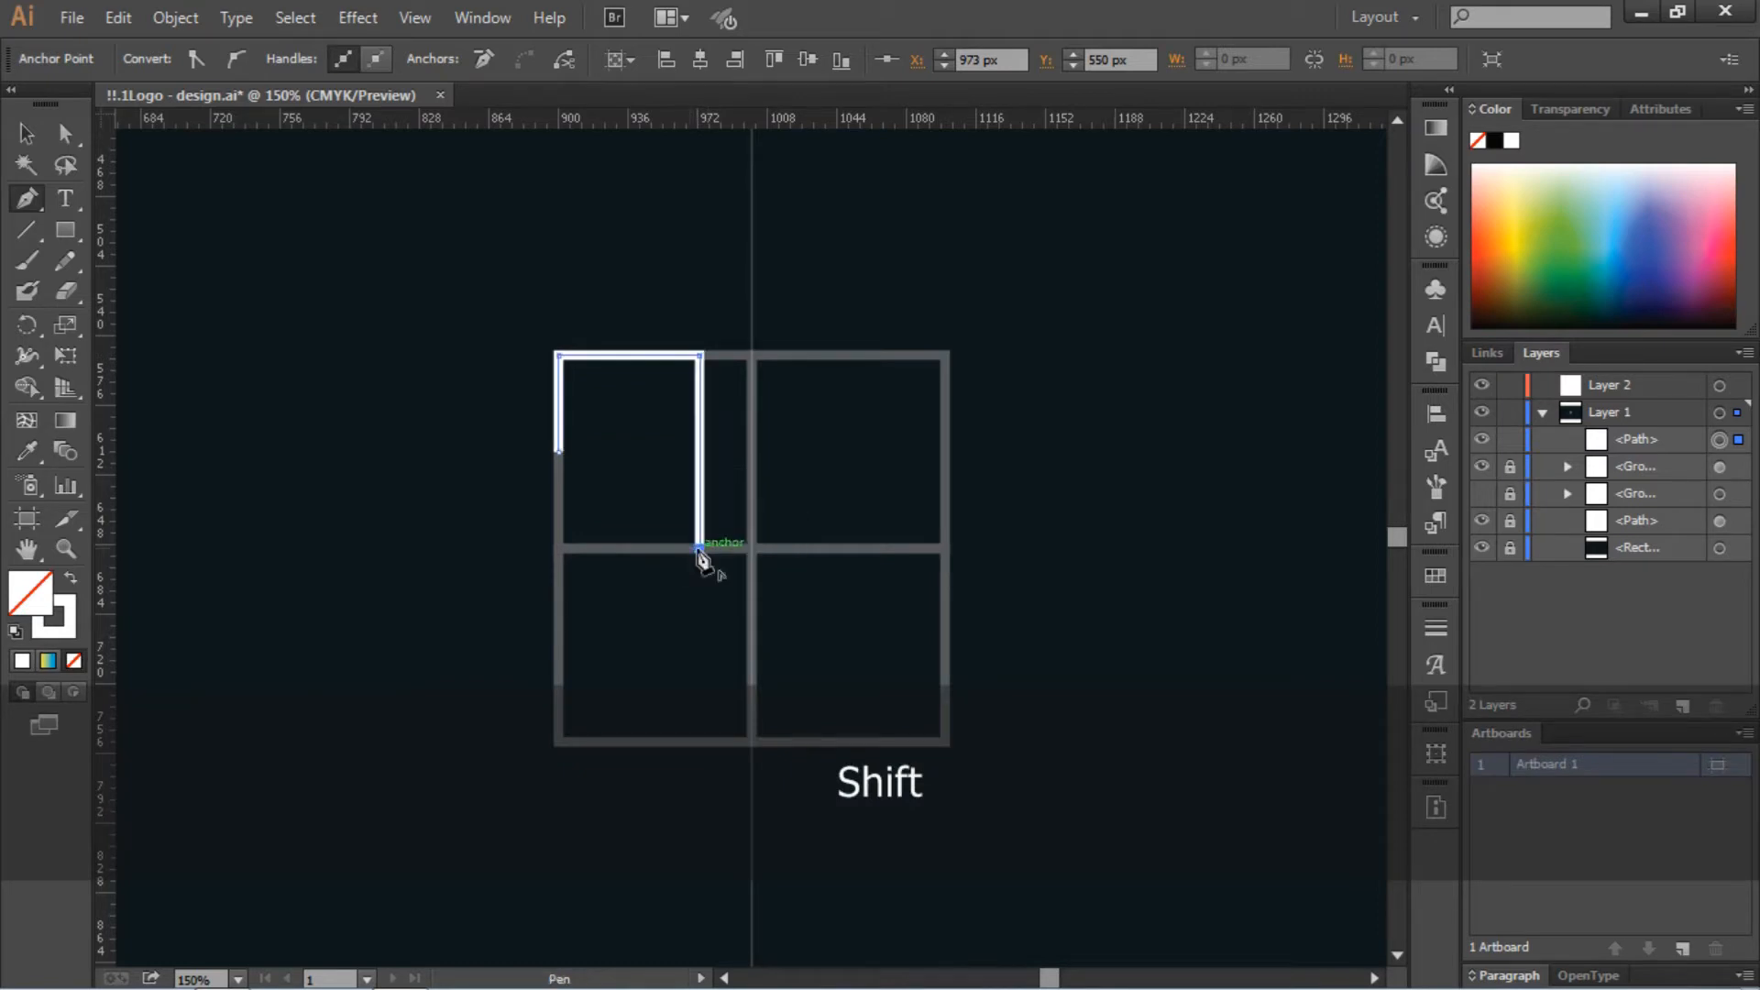
click(559, 549)
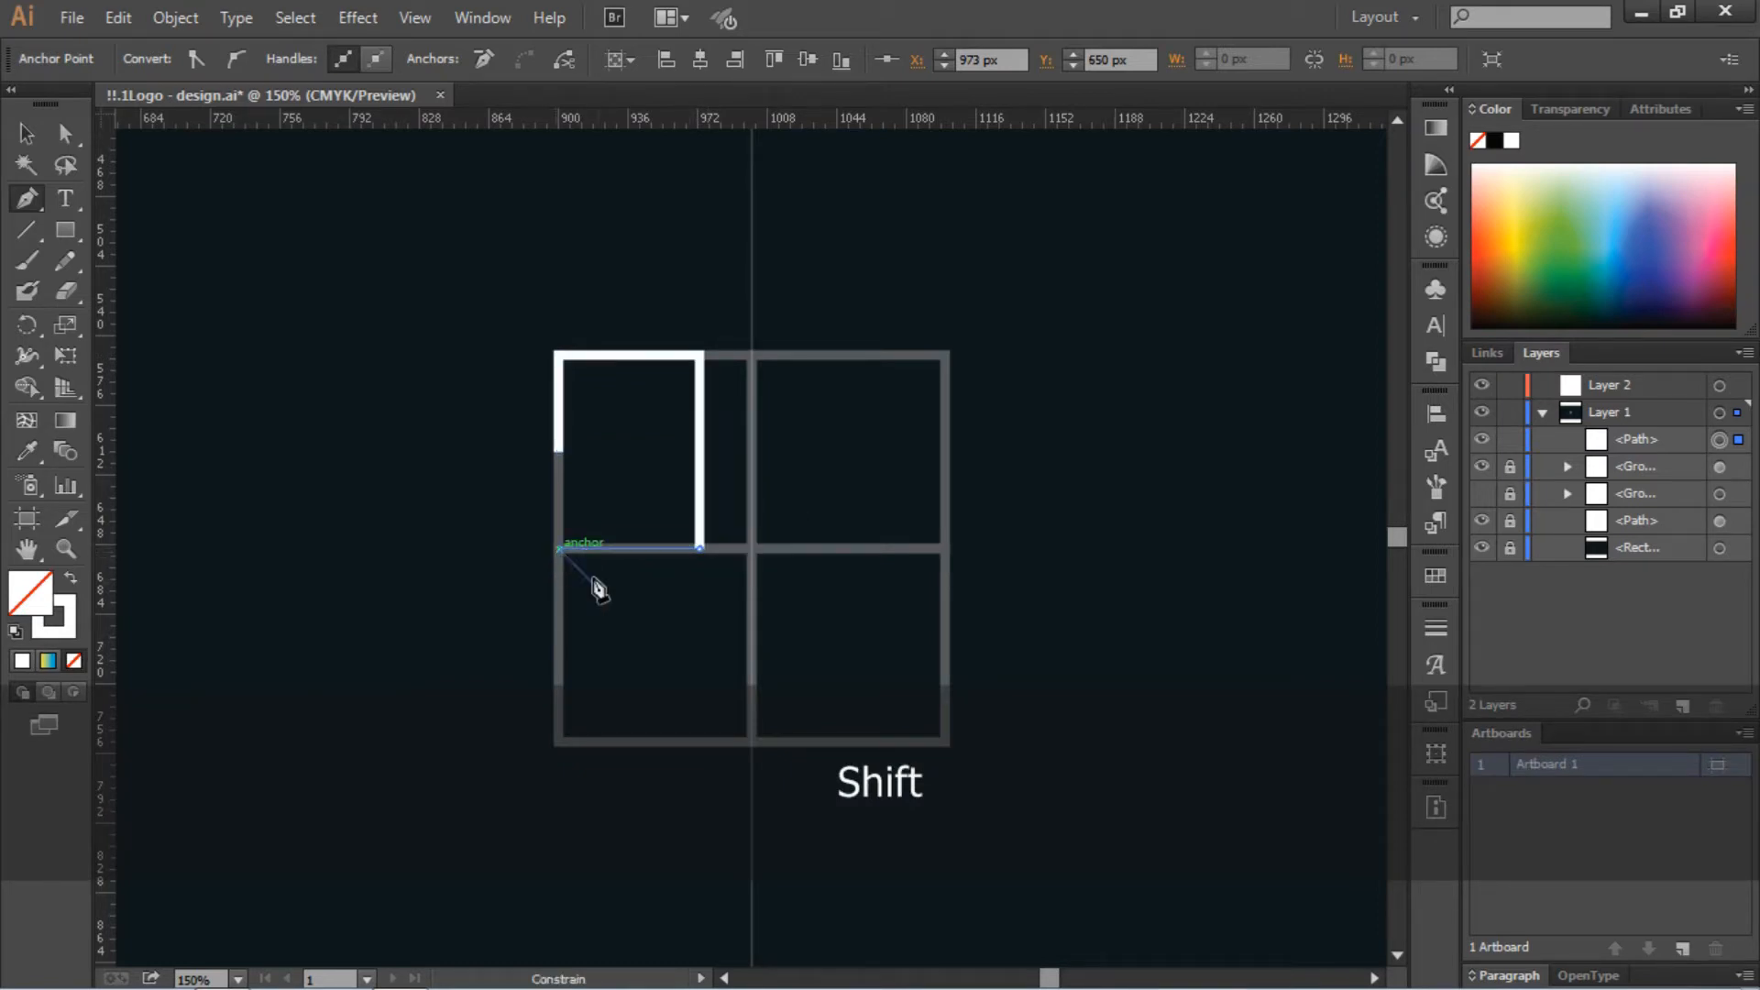
Continue the path diagonally to the grid's bottom centre, up to the middle line's right end and the top-right corner, and end it there
click(751, 741)
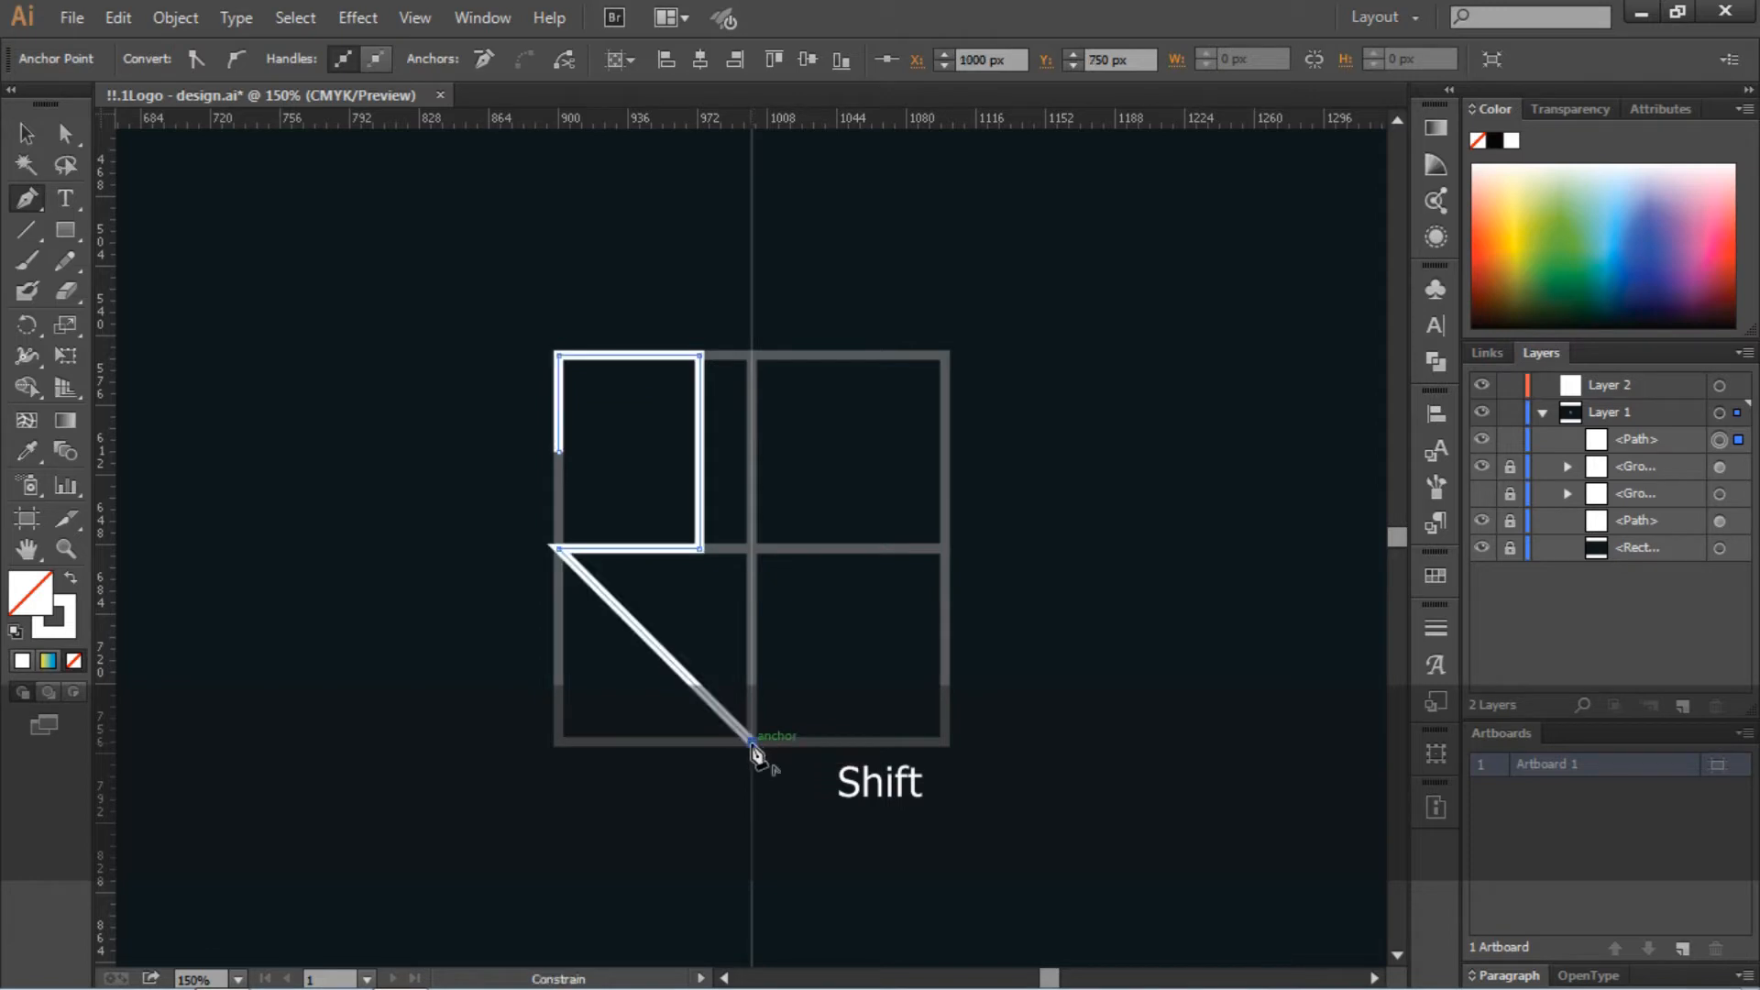
click(946, 549)
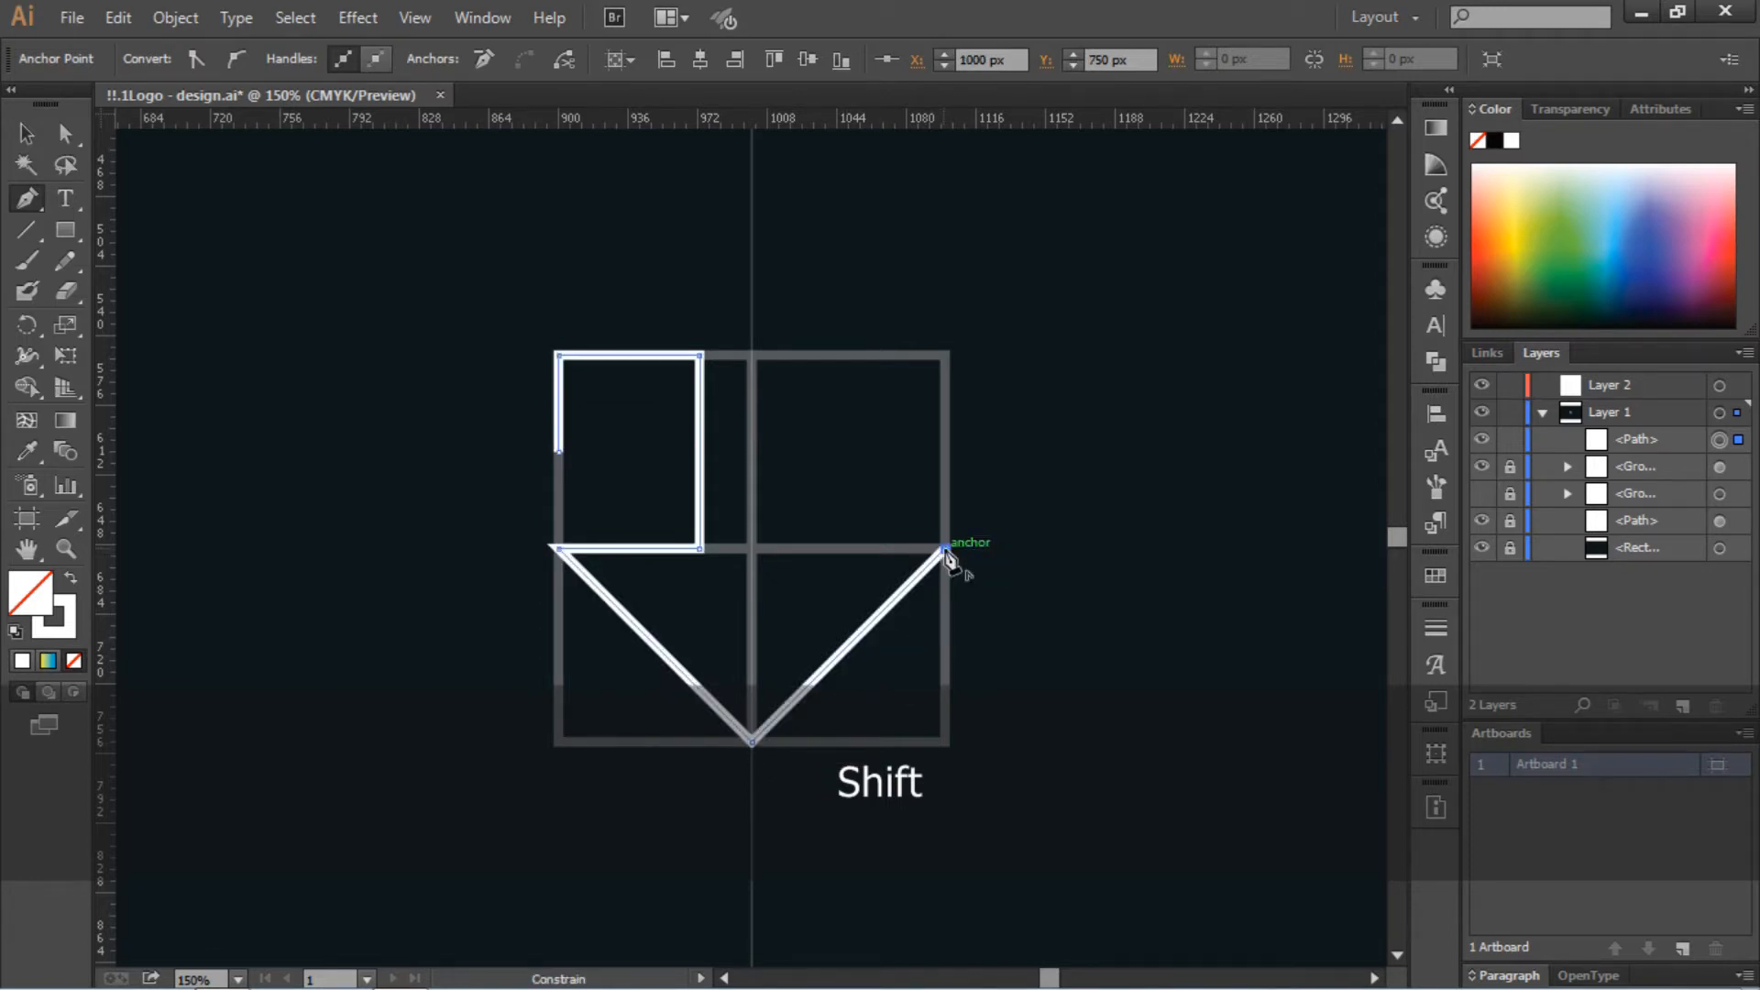
click(945, 356)
key(p)
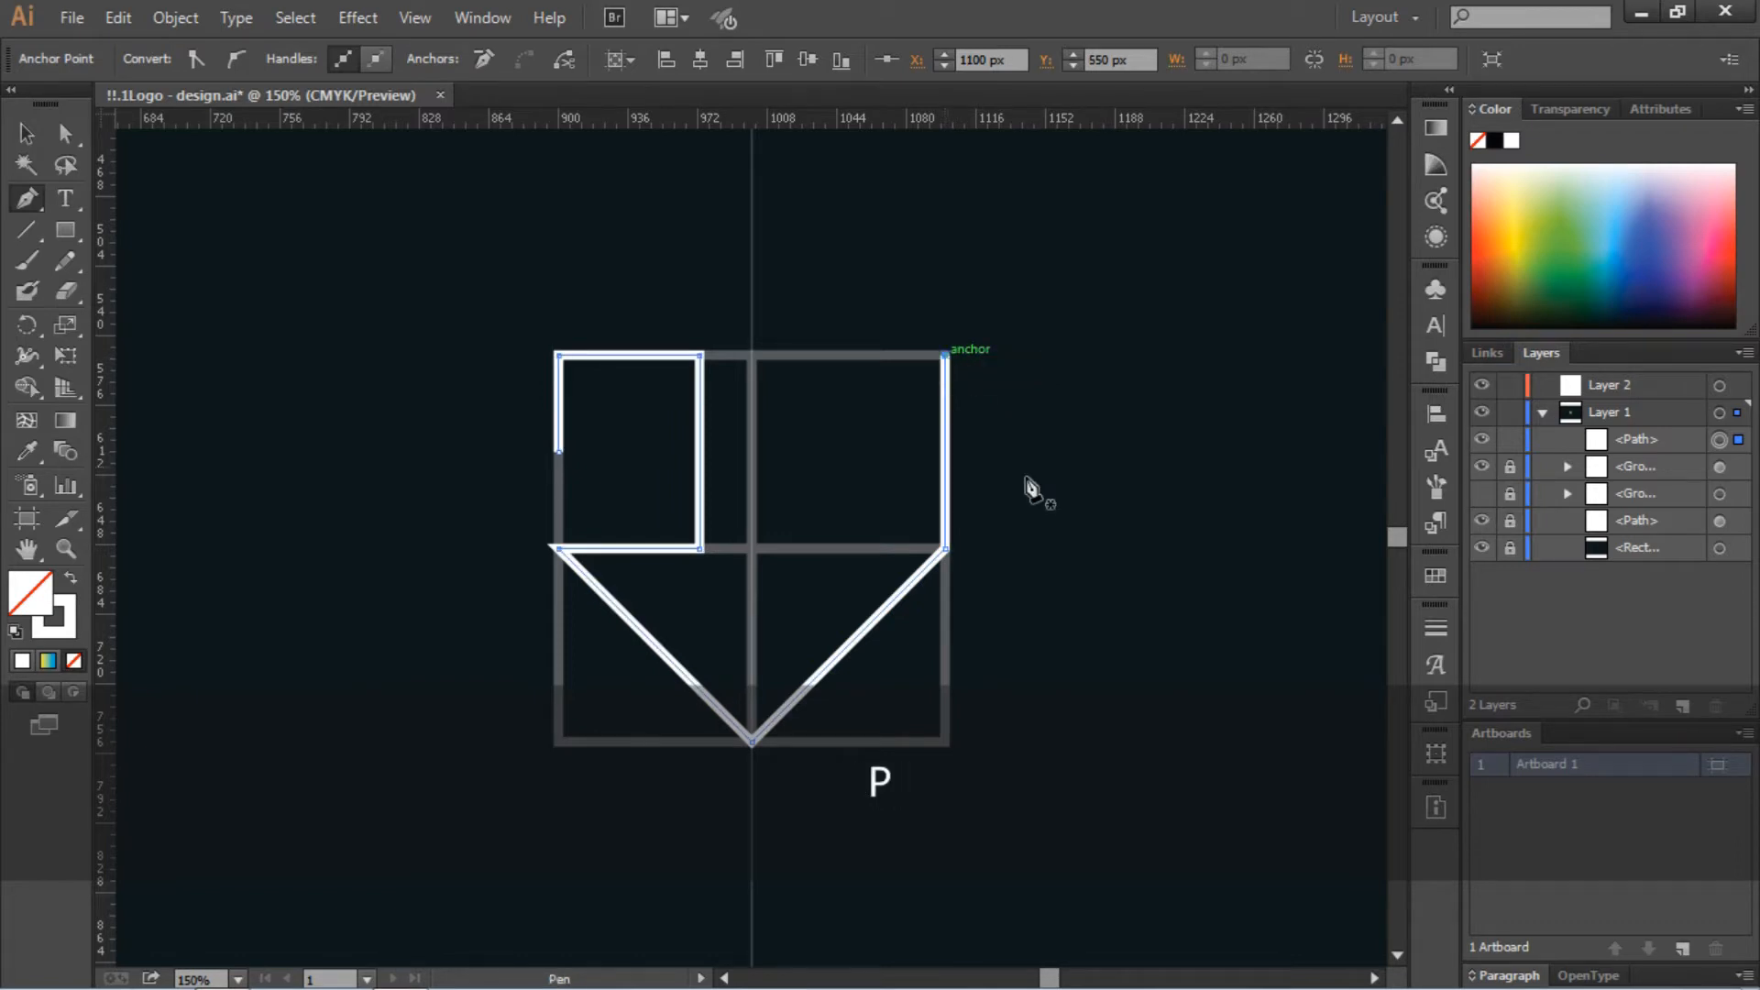
ctrl+click(1063, 522)
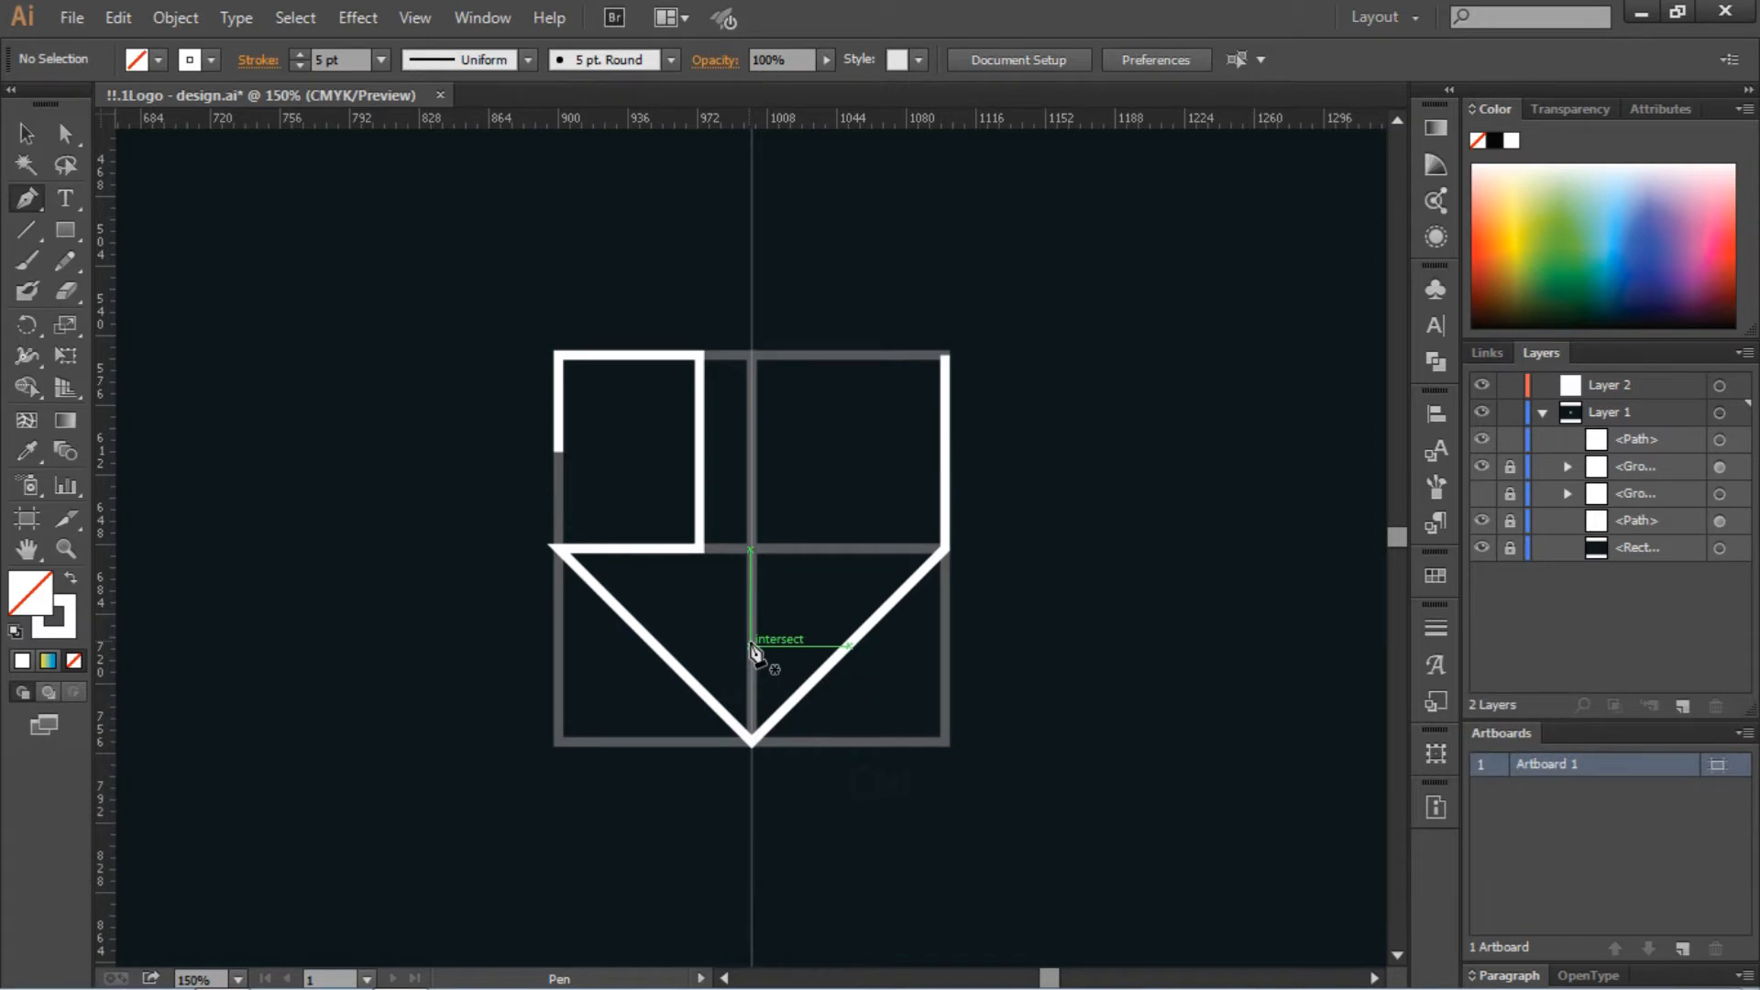
Draw a second Pen path from the midpoint of the lower-left diagonal to the grid's centre and straight up to its top edge
click(655, 644)
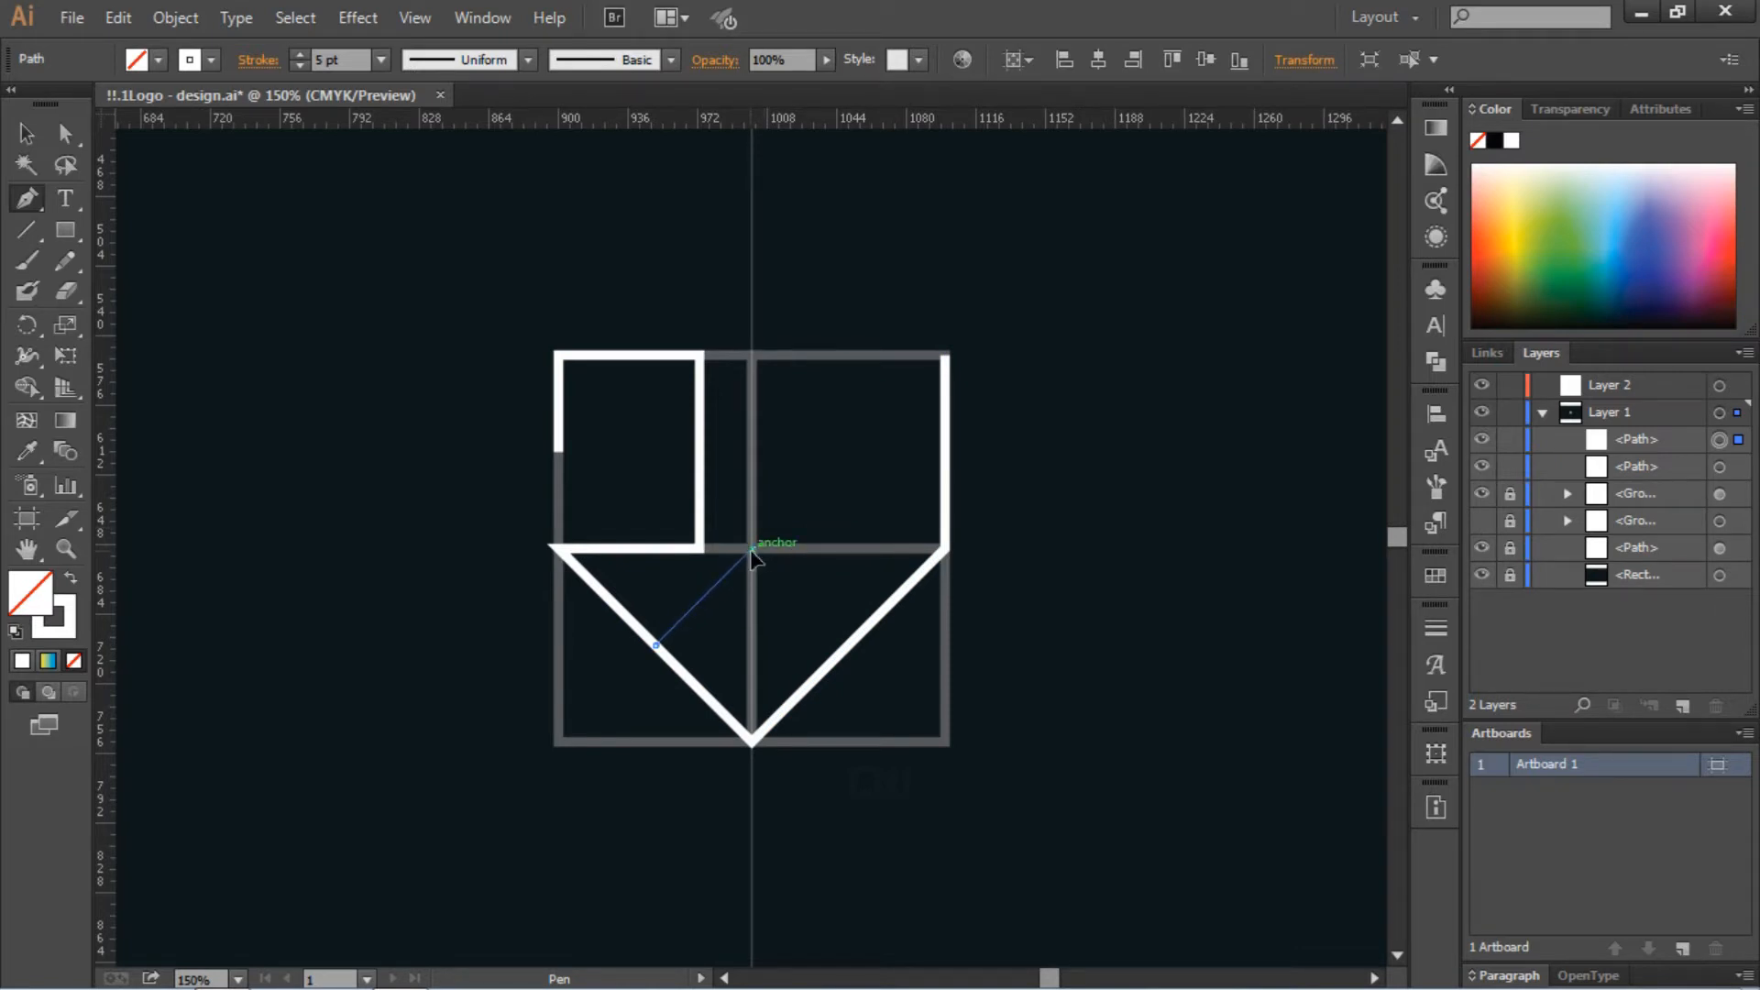
click(751, 550)
click(751, 352)
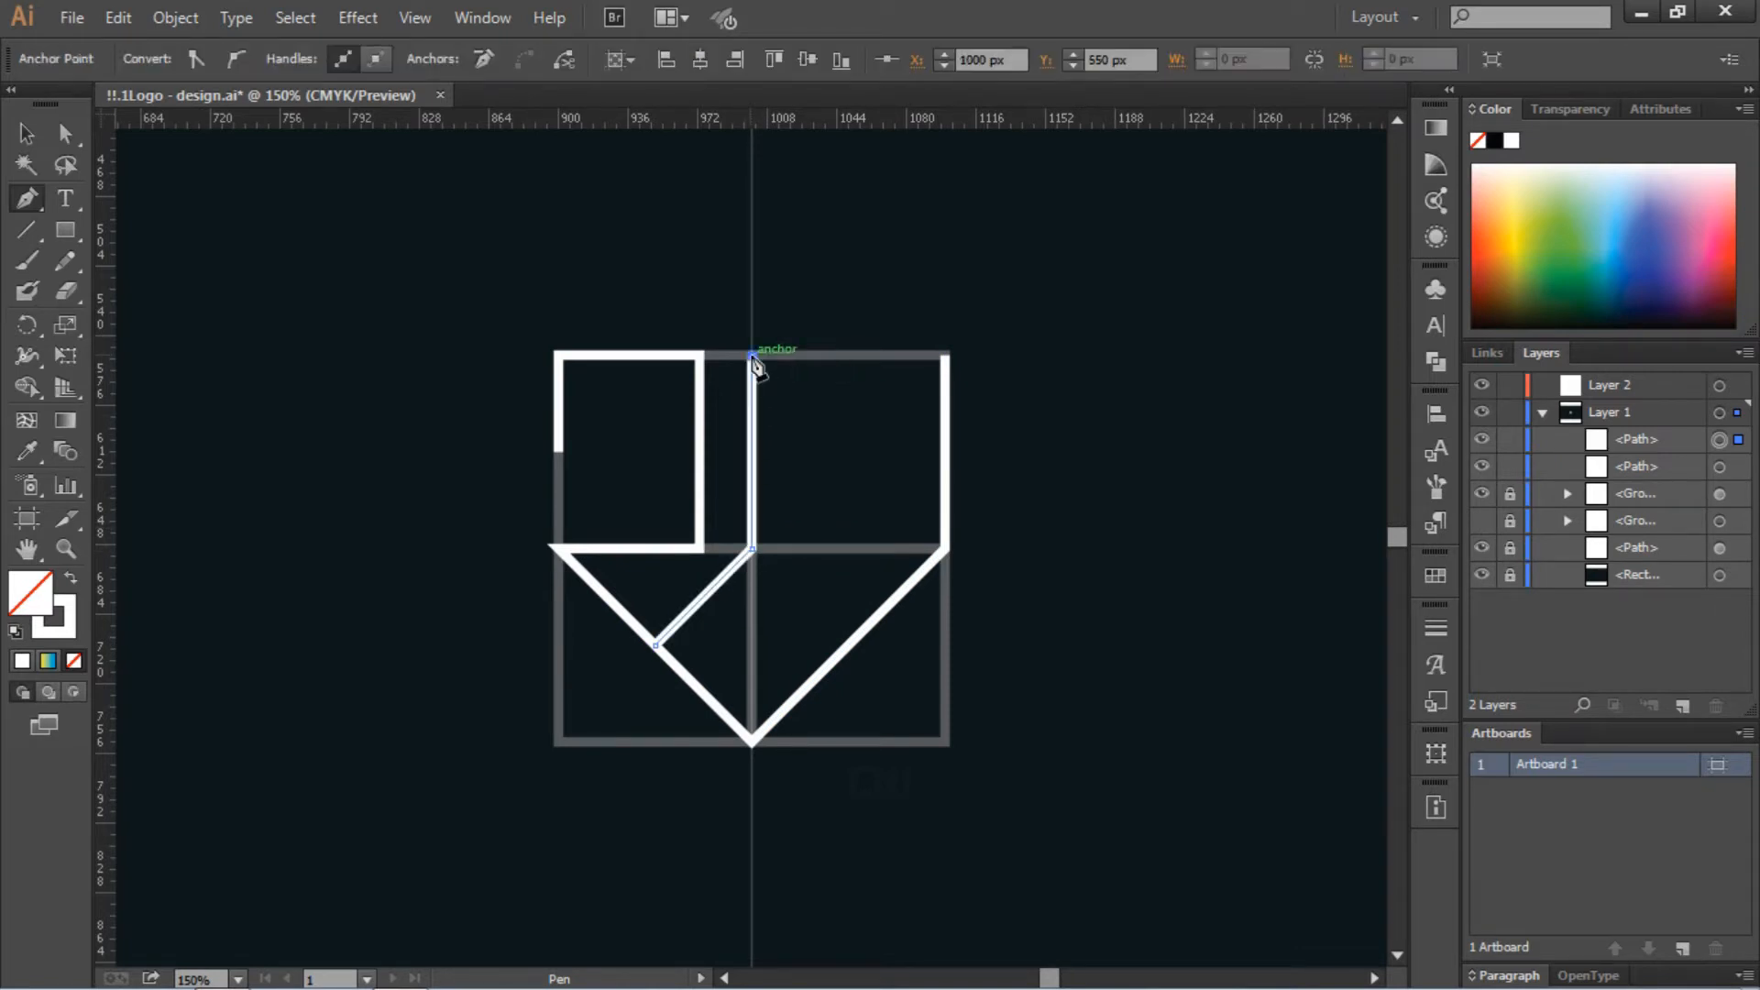
key(p)
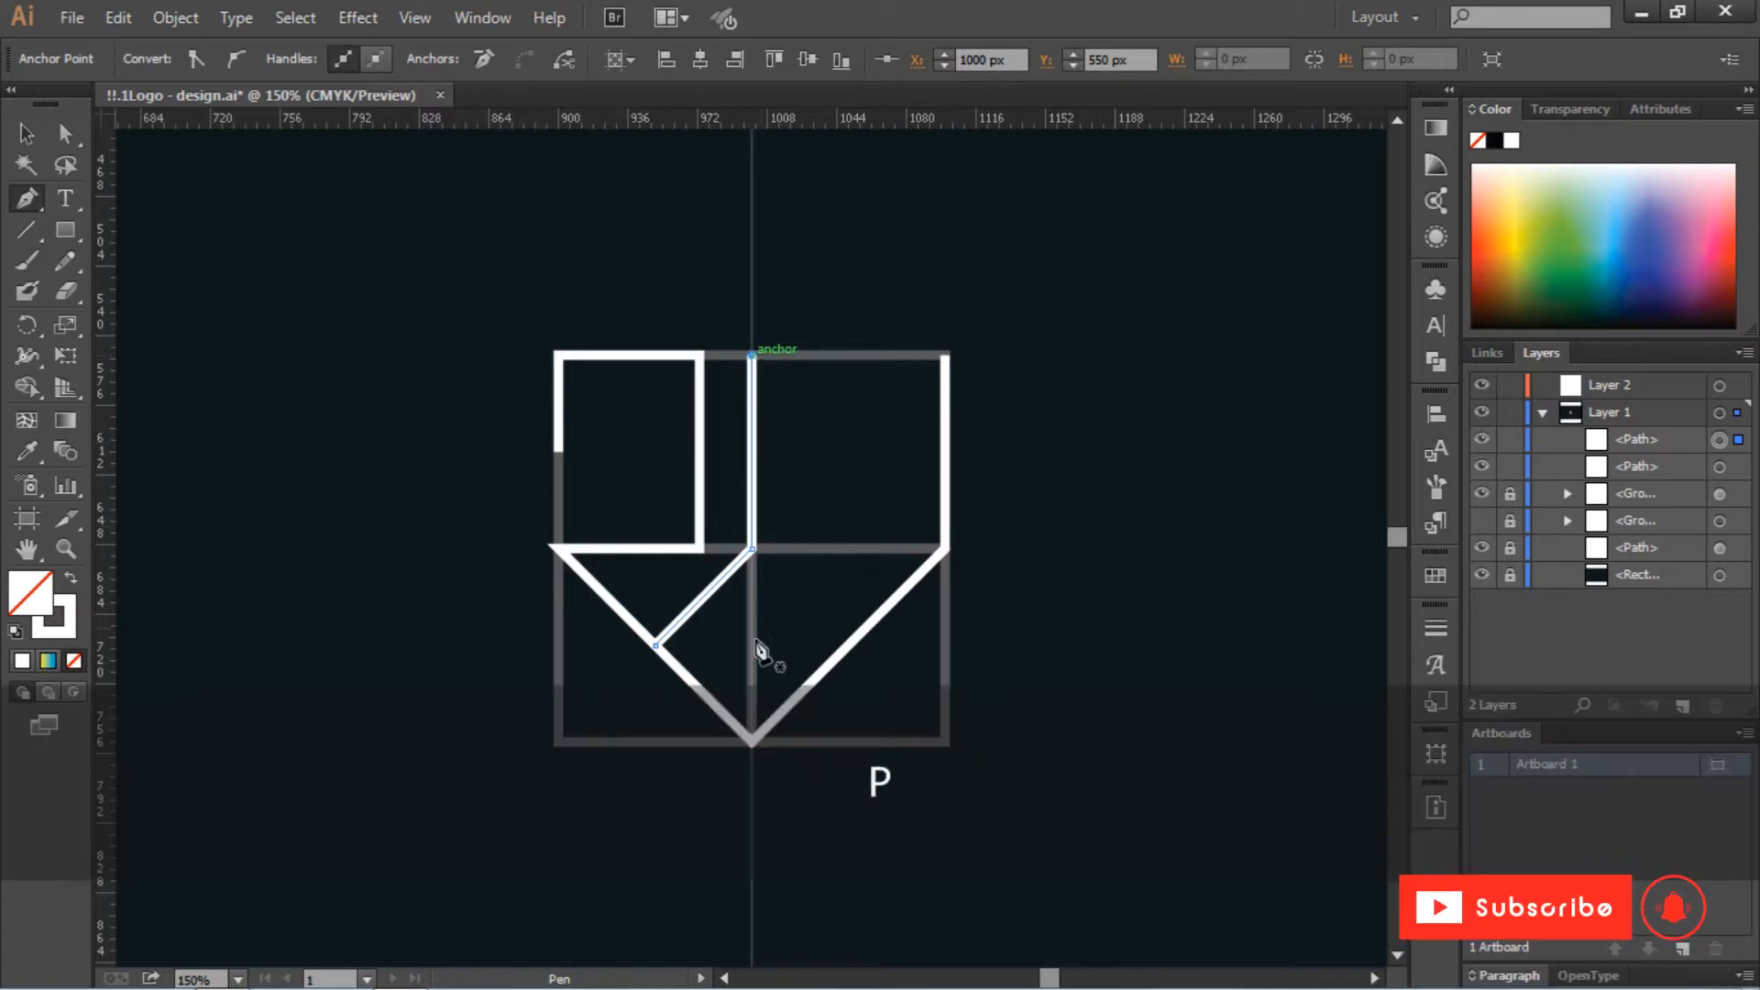
Draw a third Pen path from three-quarters down the lower-left diagonal to X 1047 px on the middle line and straight up to the top edge
click(703, 694)
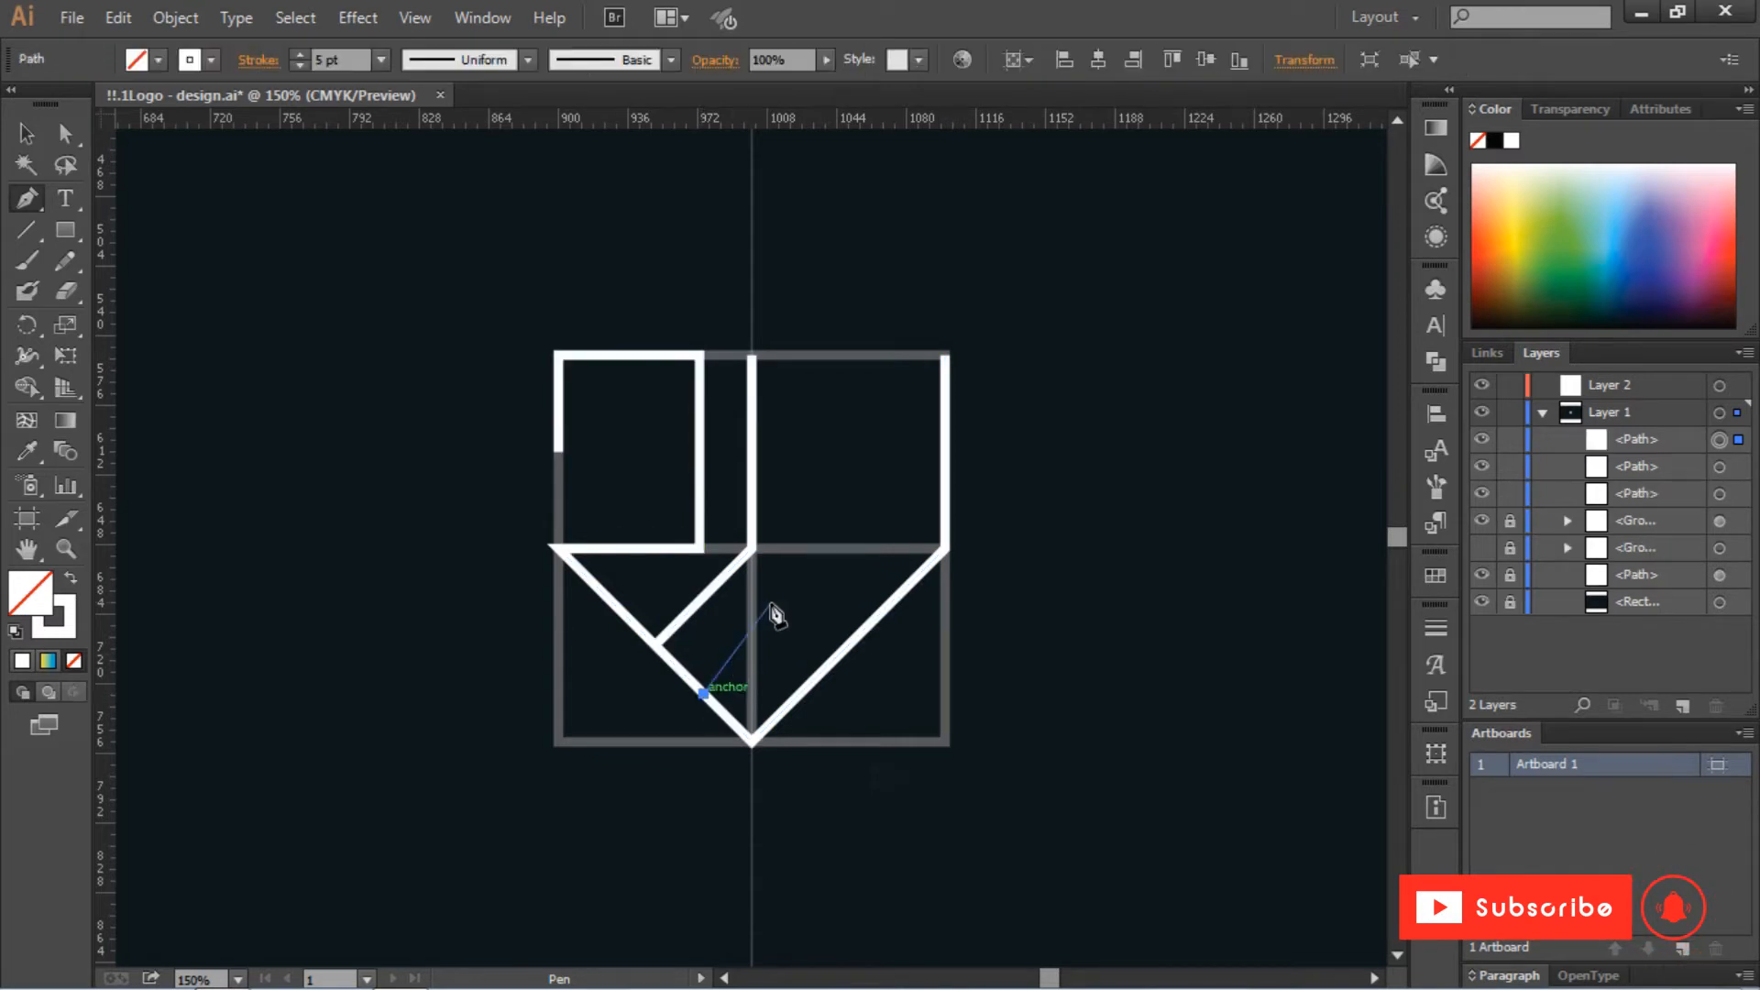
click(843, 550)
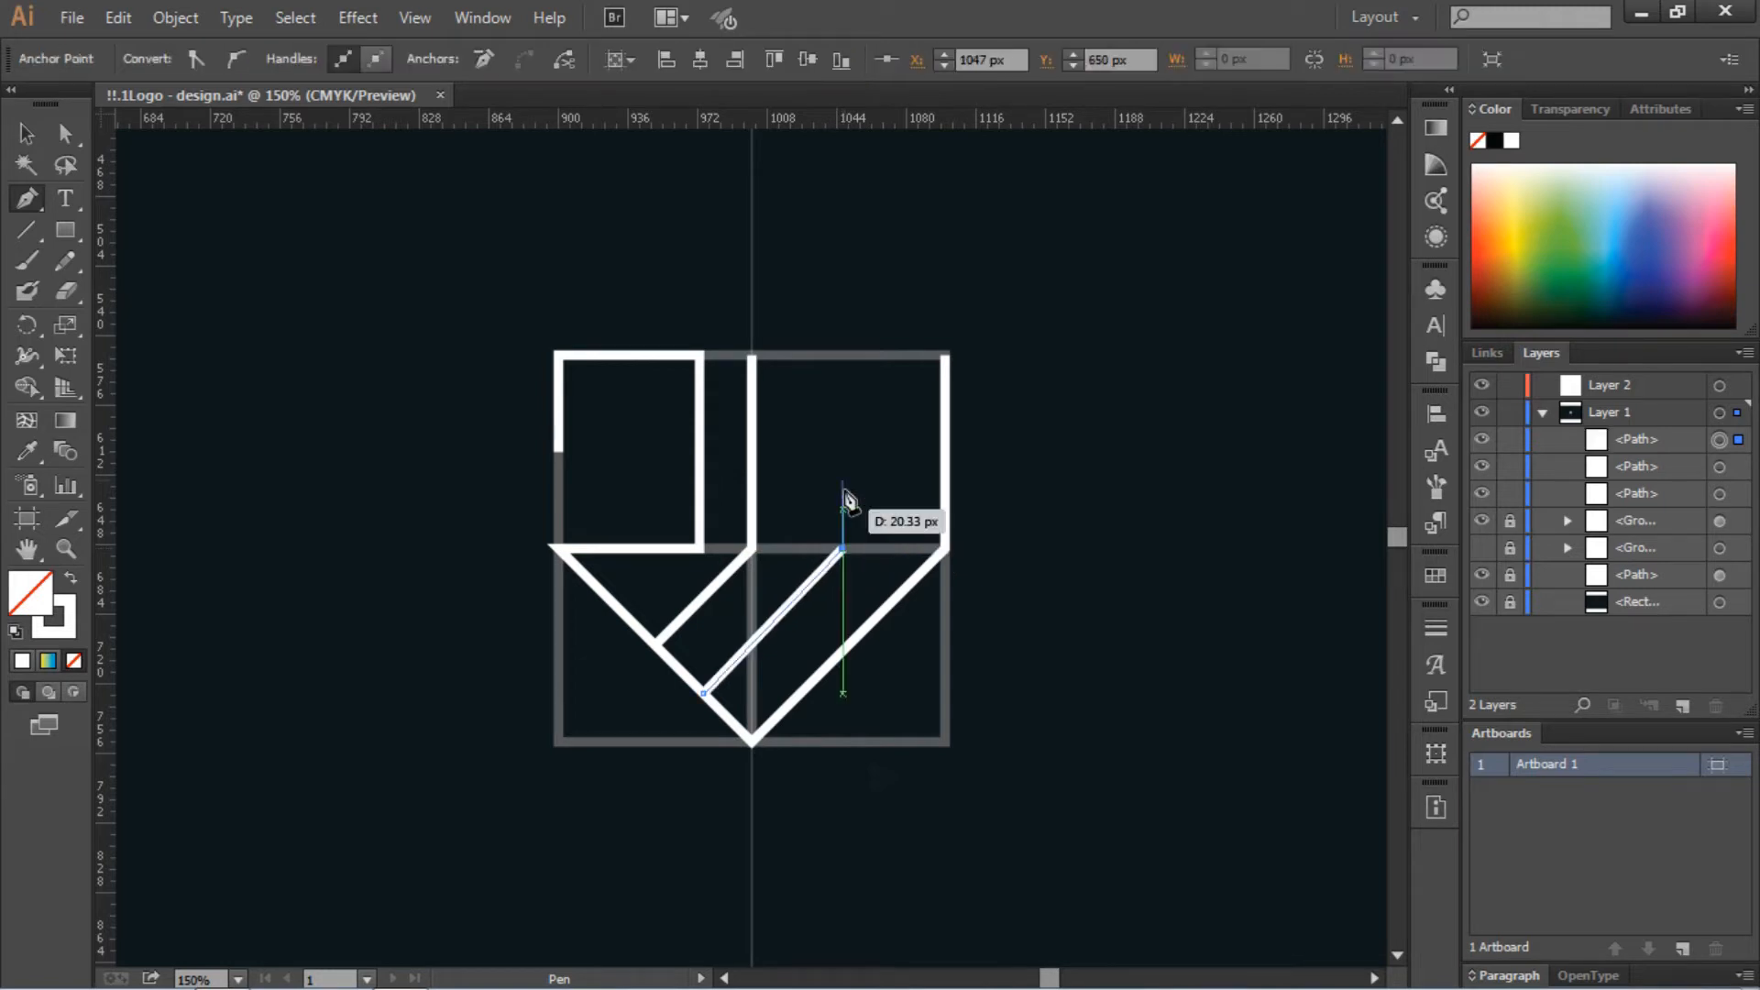
click(843, 355)
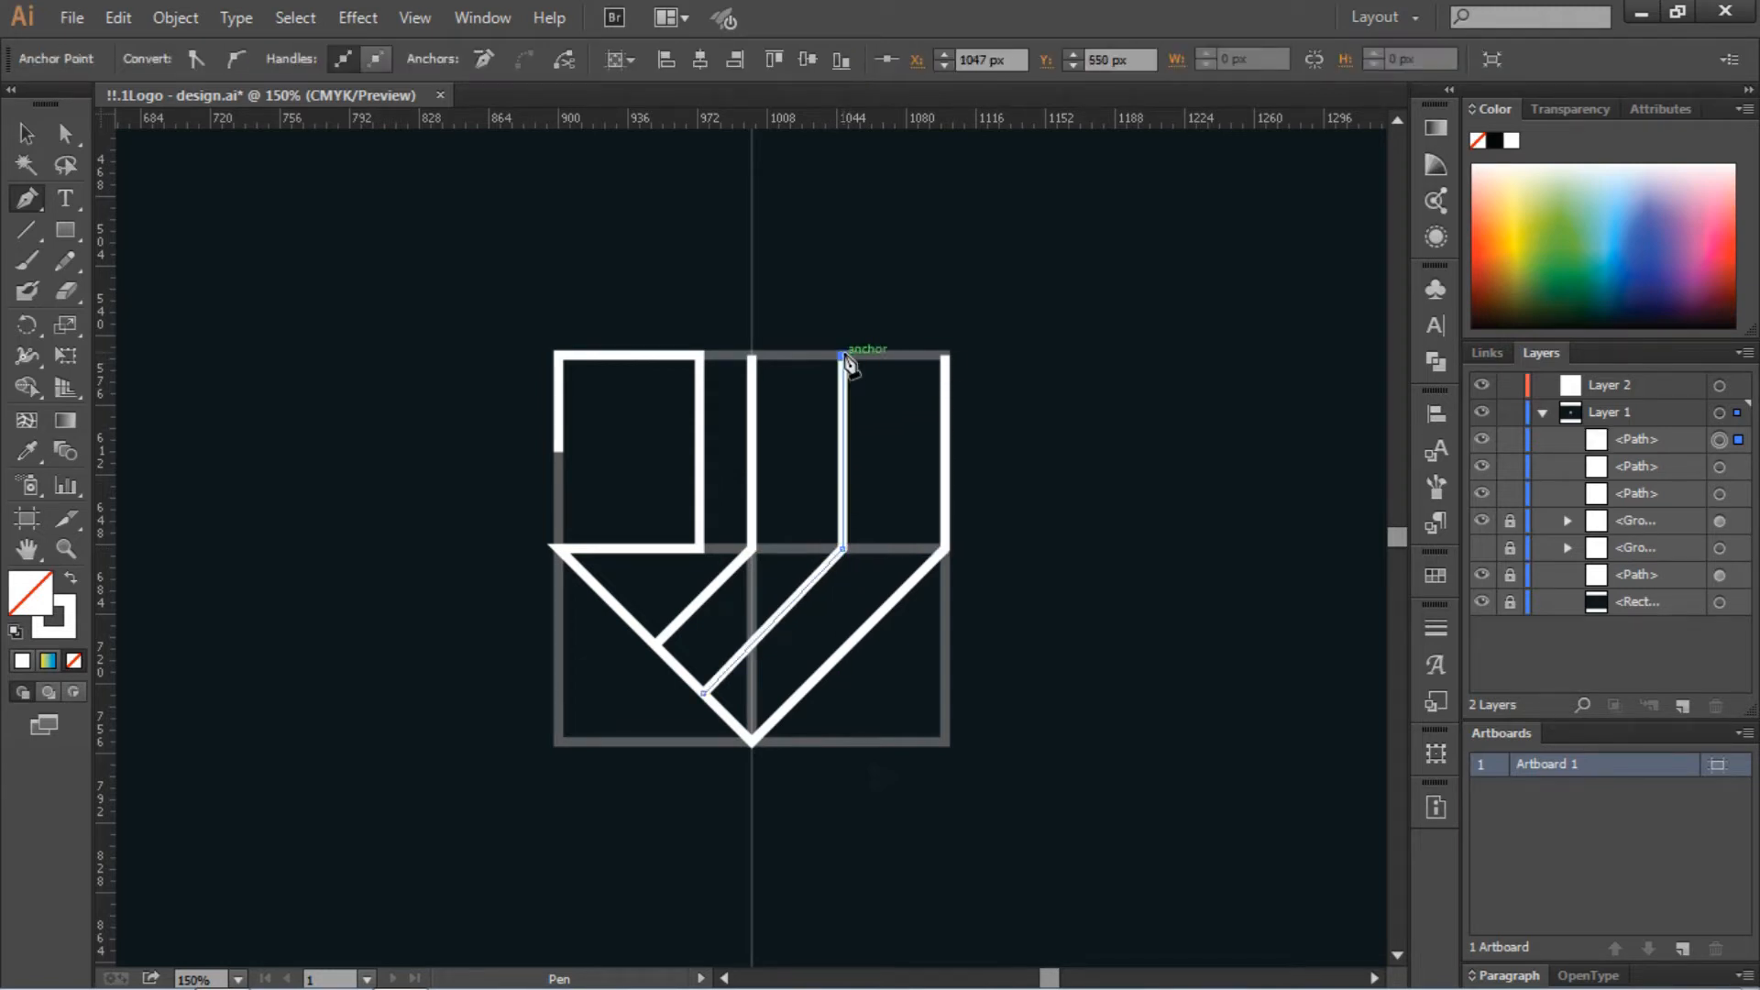
key(p)
Narrow the upper-left box slightly by moving its right side inward, and round its two right corners to 50 px
key(a)
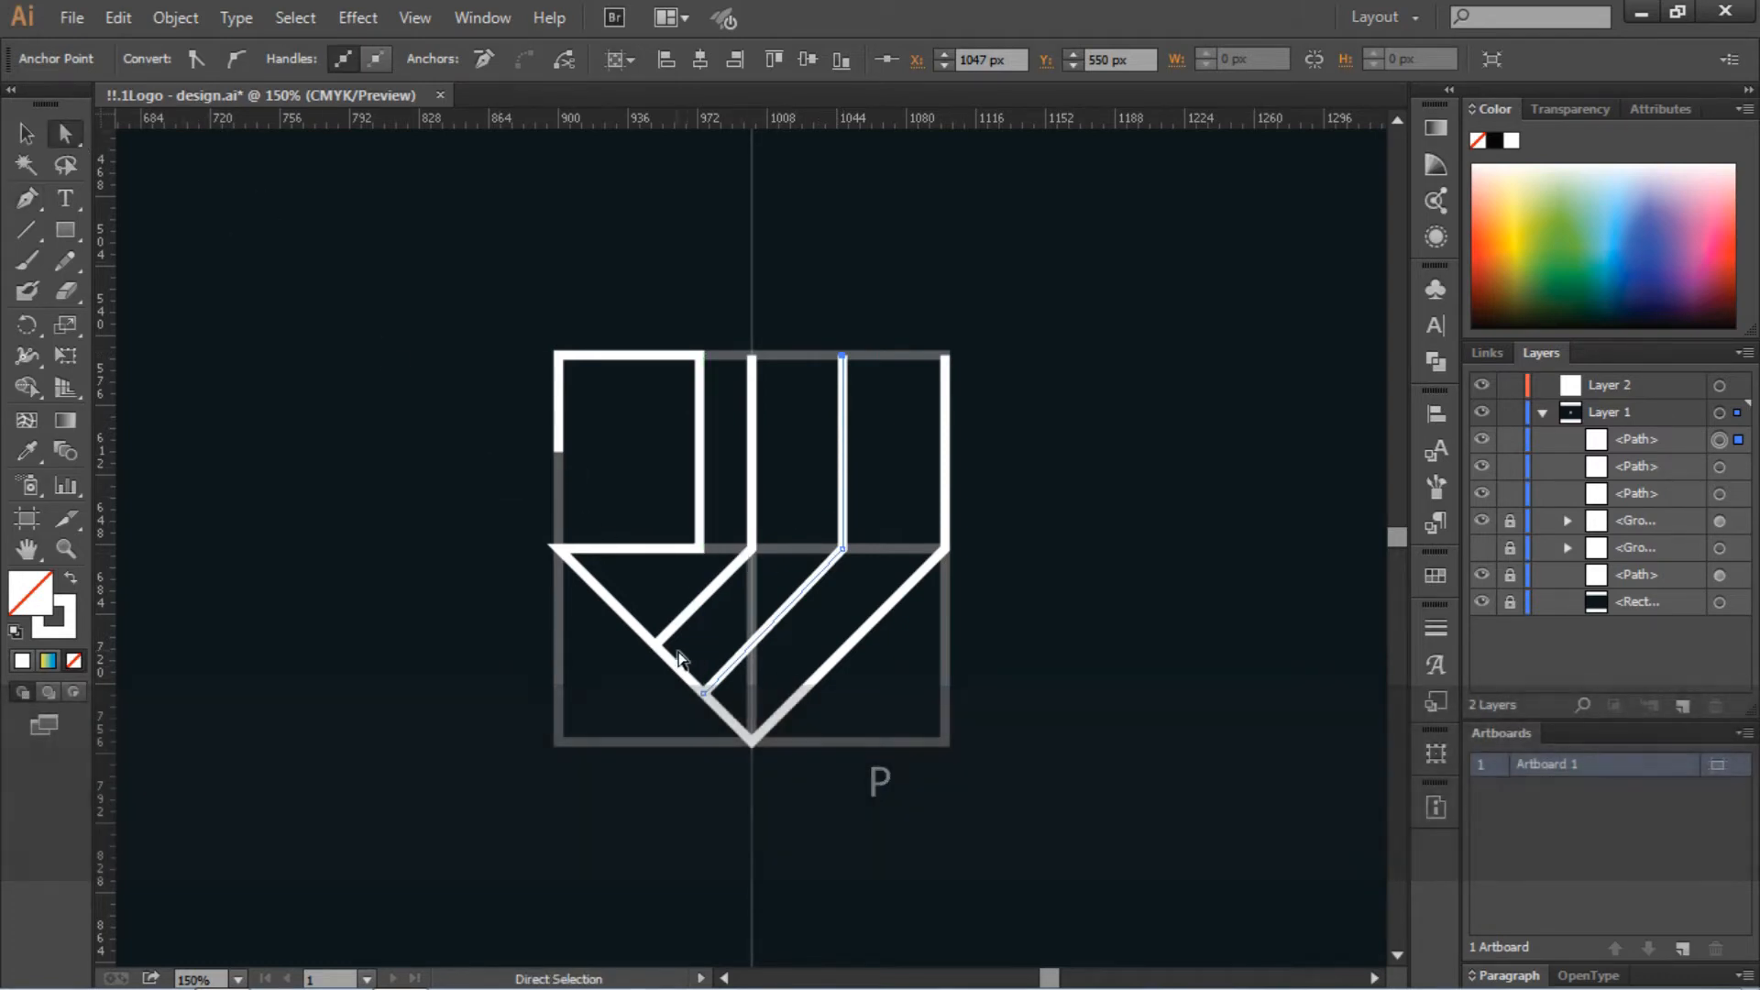
click(703, 692)
click(724, 383)
drag(718, 318, 690, 546)
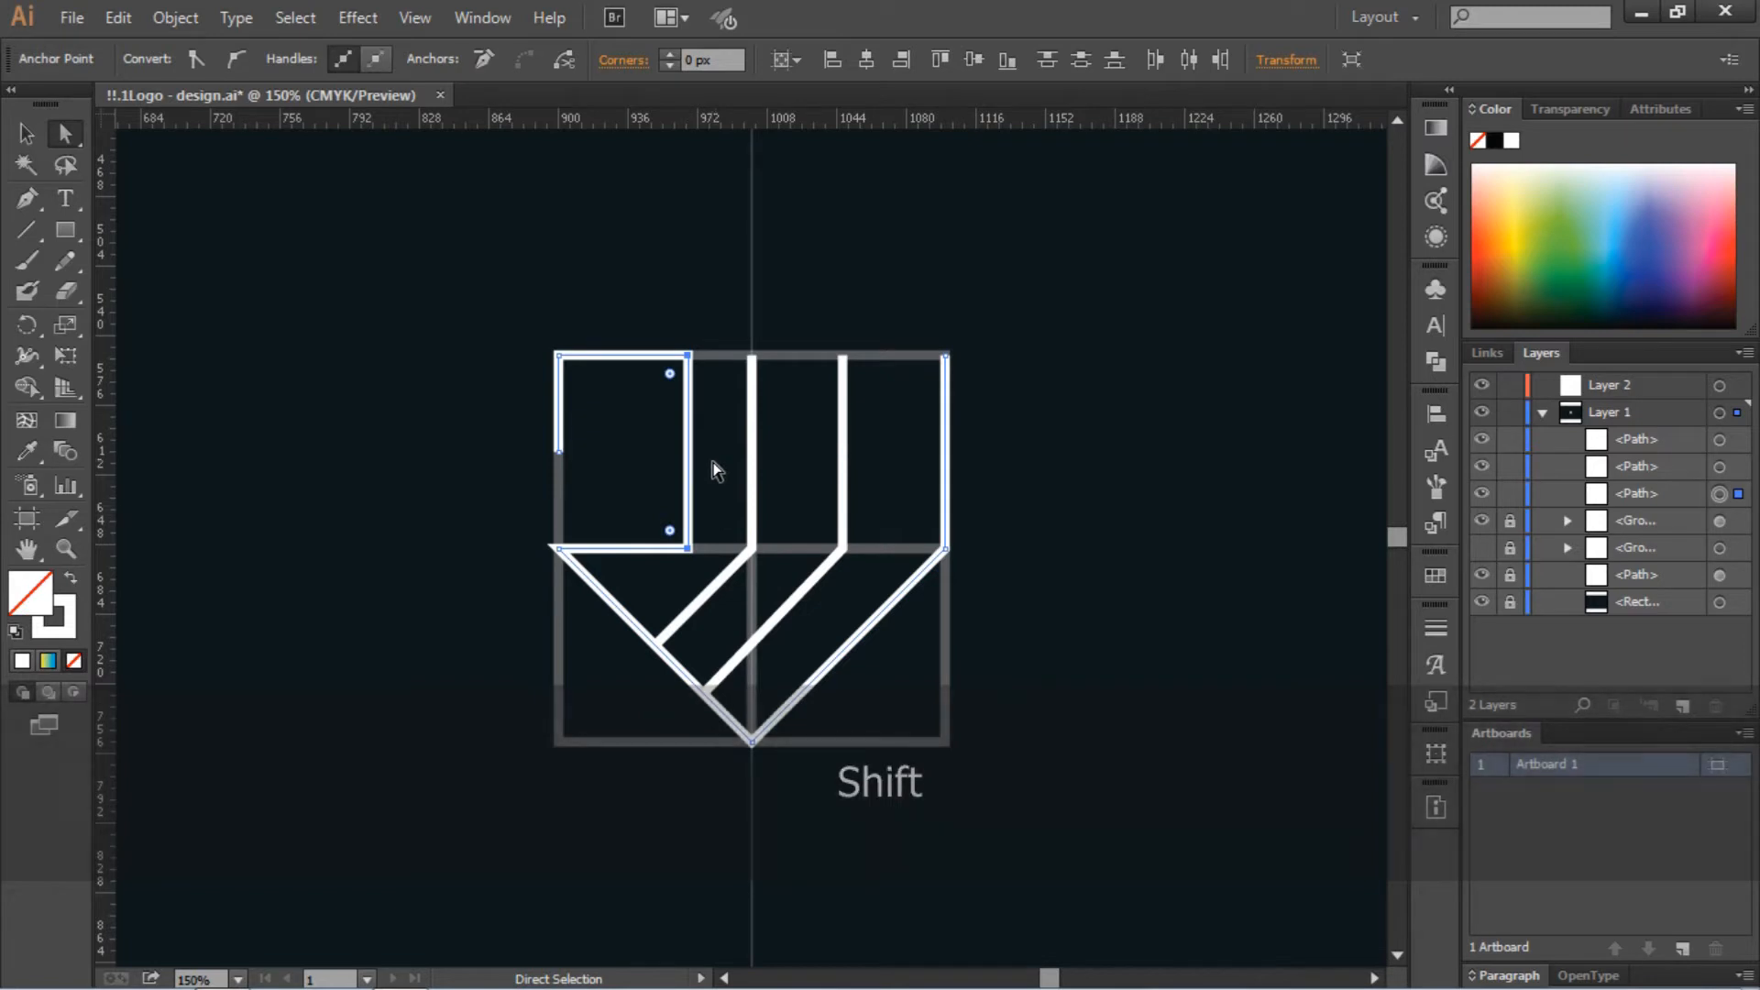
drag(670, 374, 394, 421)
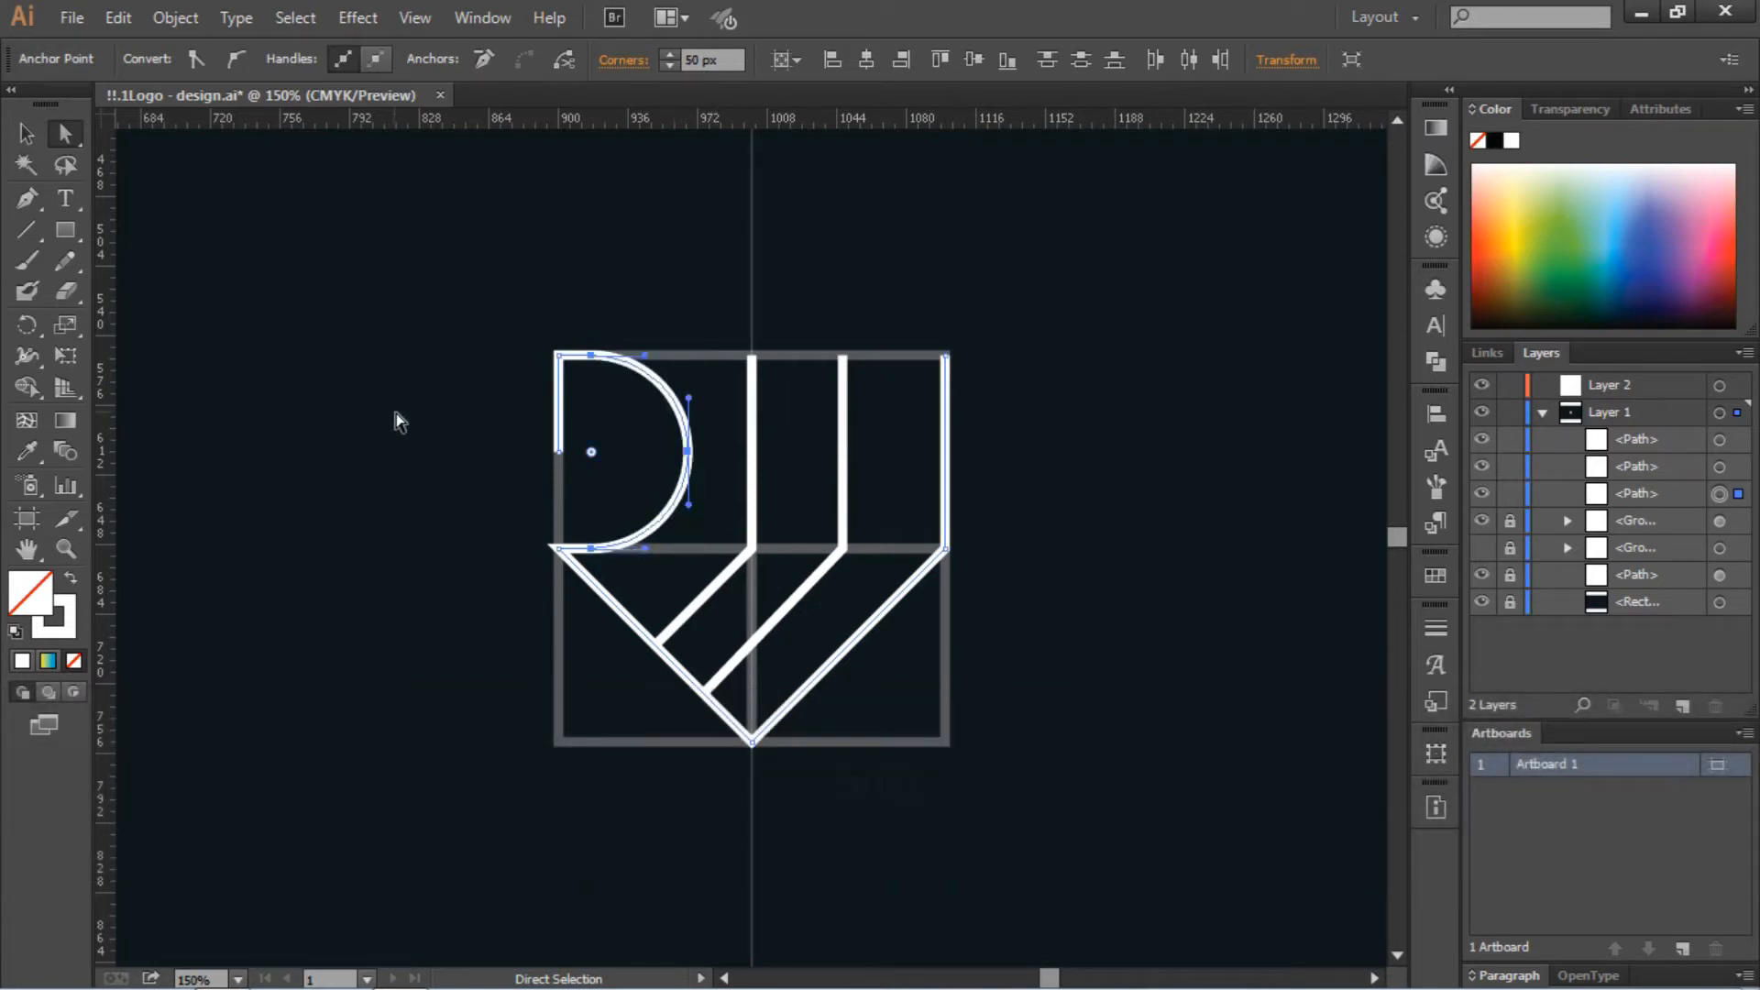
click(459, 428)
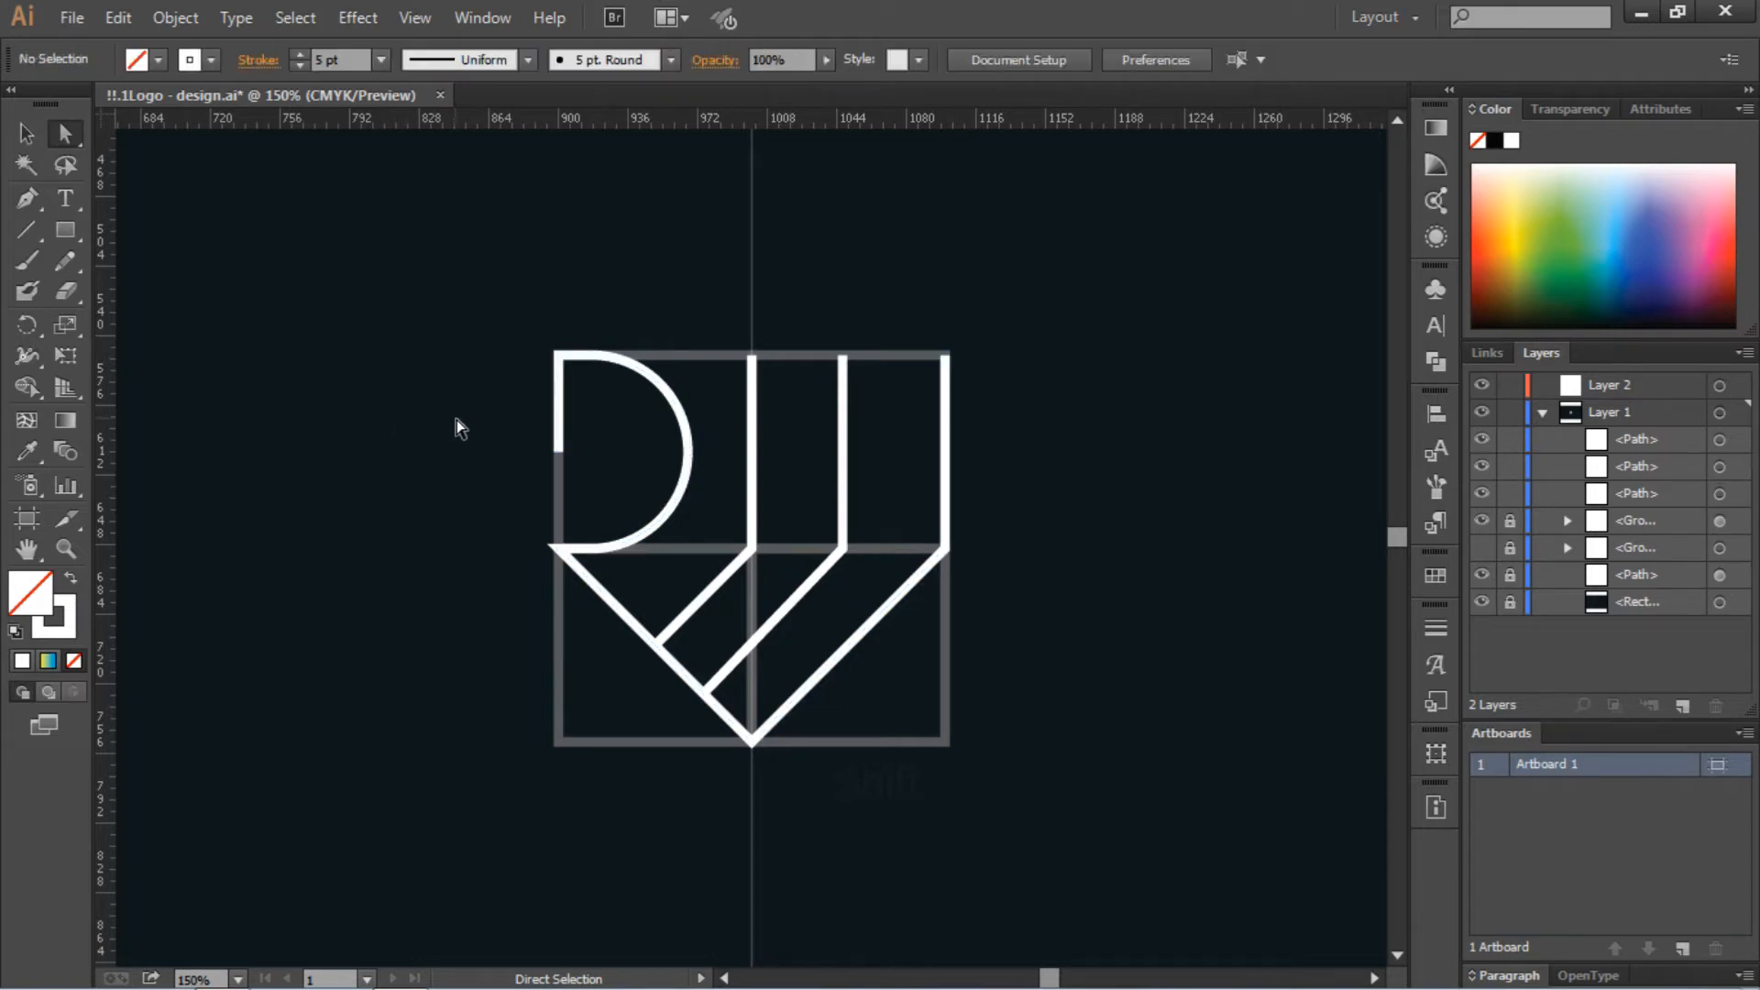
Select all three logo paths and set their stroke weight to 10 pt
drag(515, 506, 595, 579)
click(464, 344)
drag(471, 287, 1002, 785)
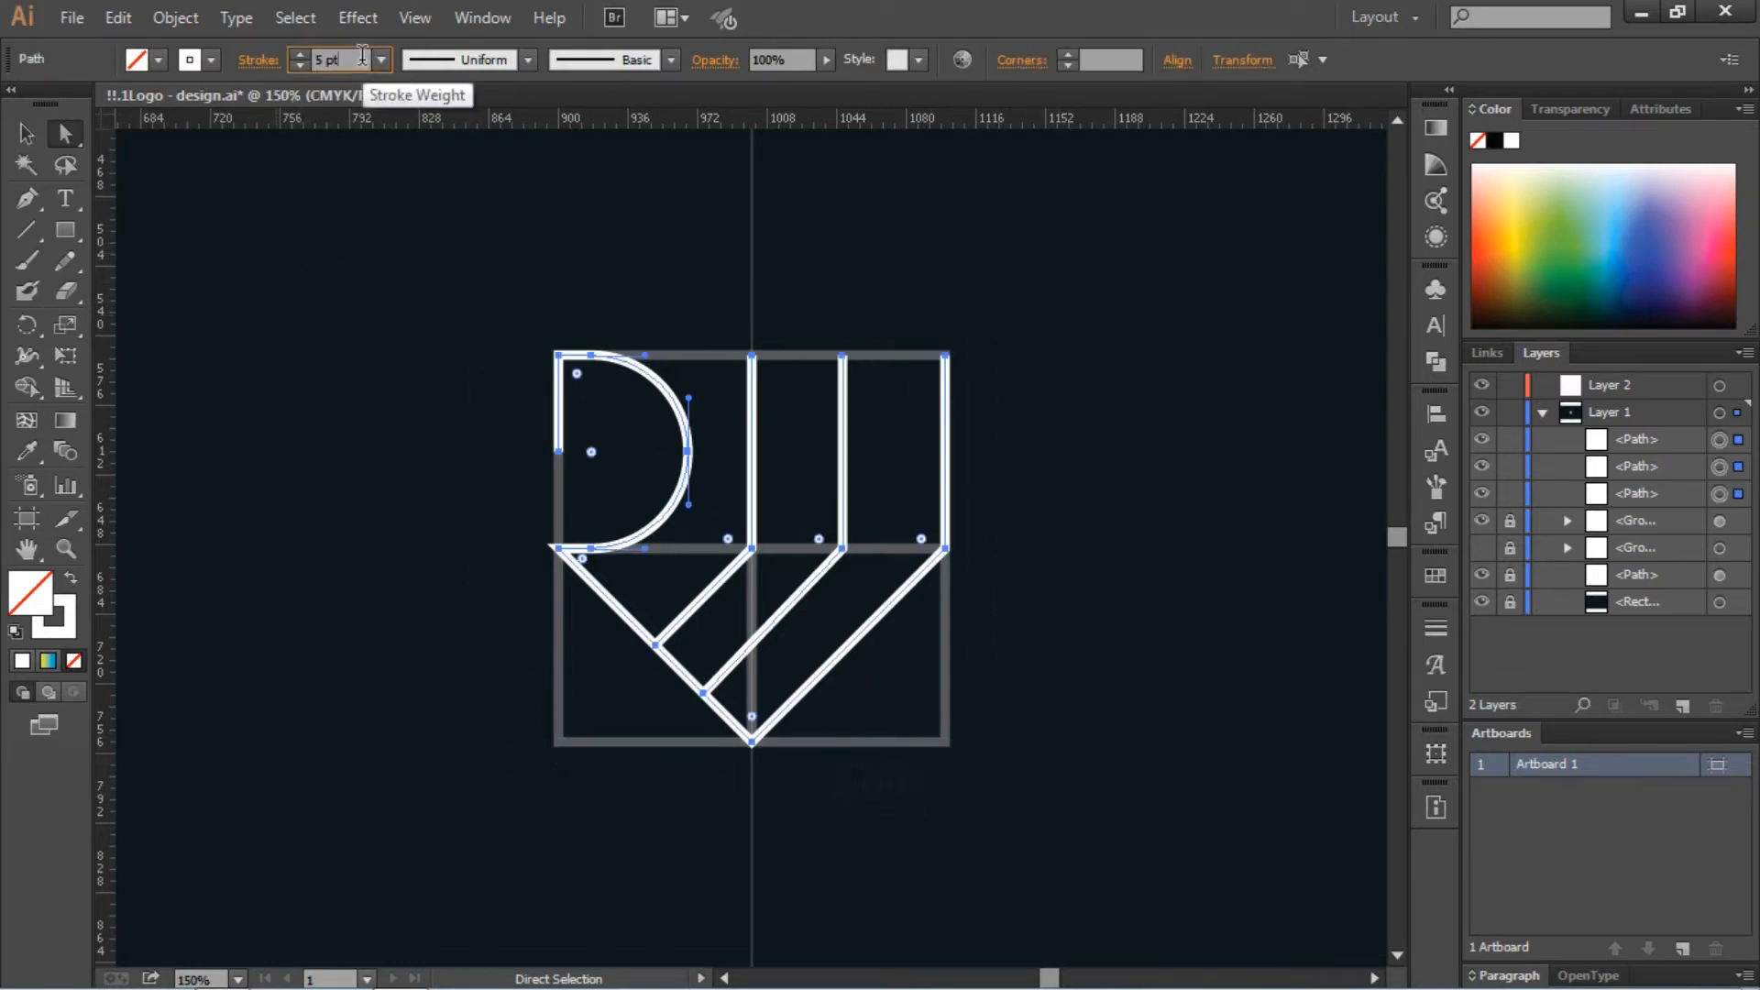
key(Return)
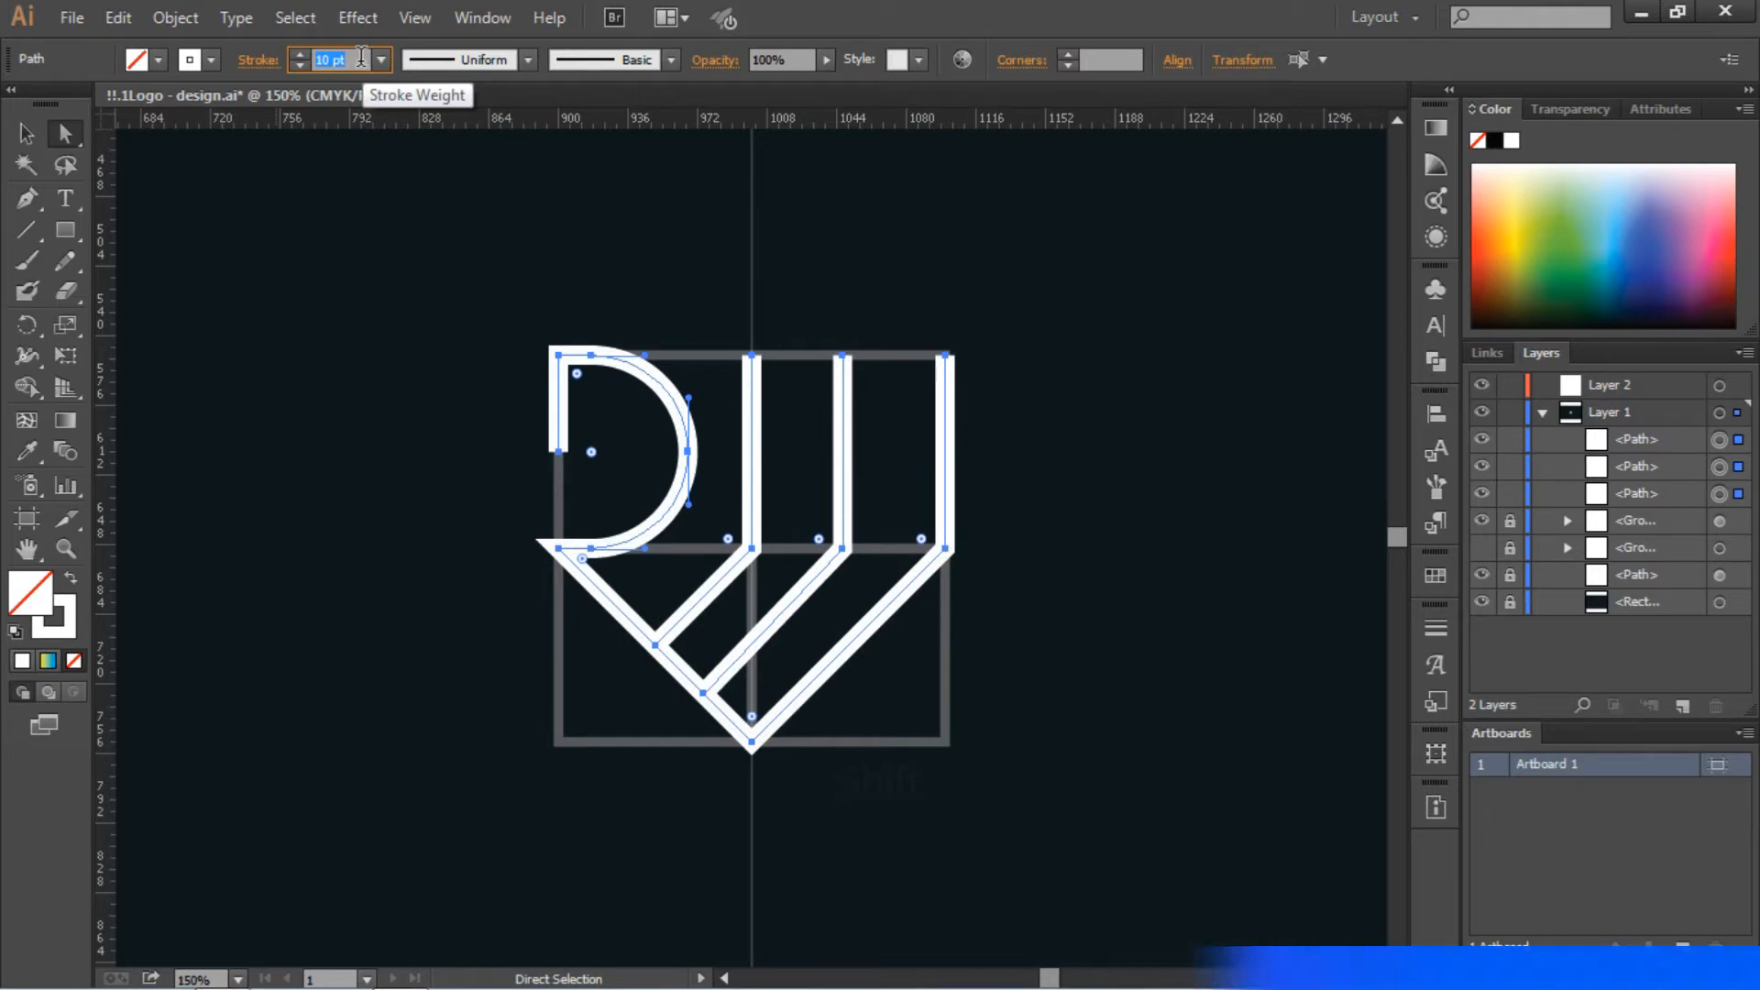
Give the logo paths round stroke caps and round corner joins
click(253, 59)
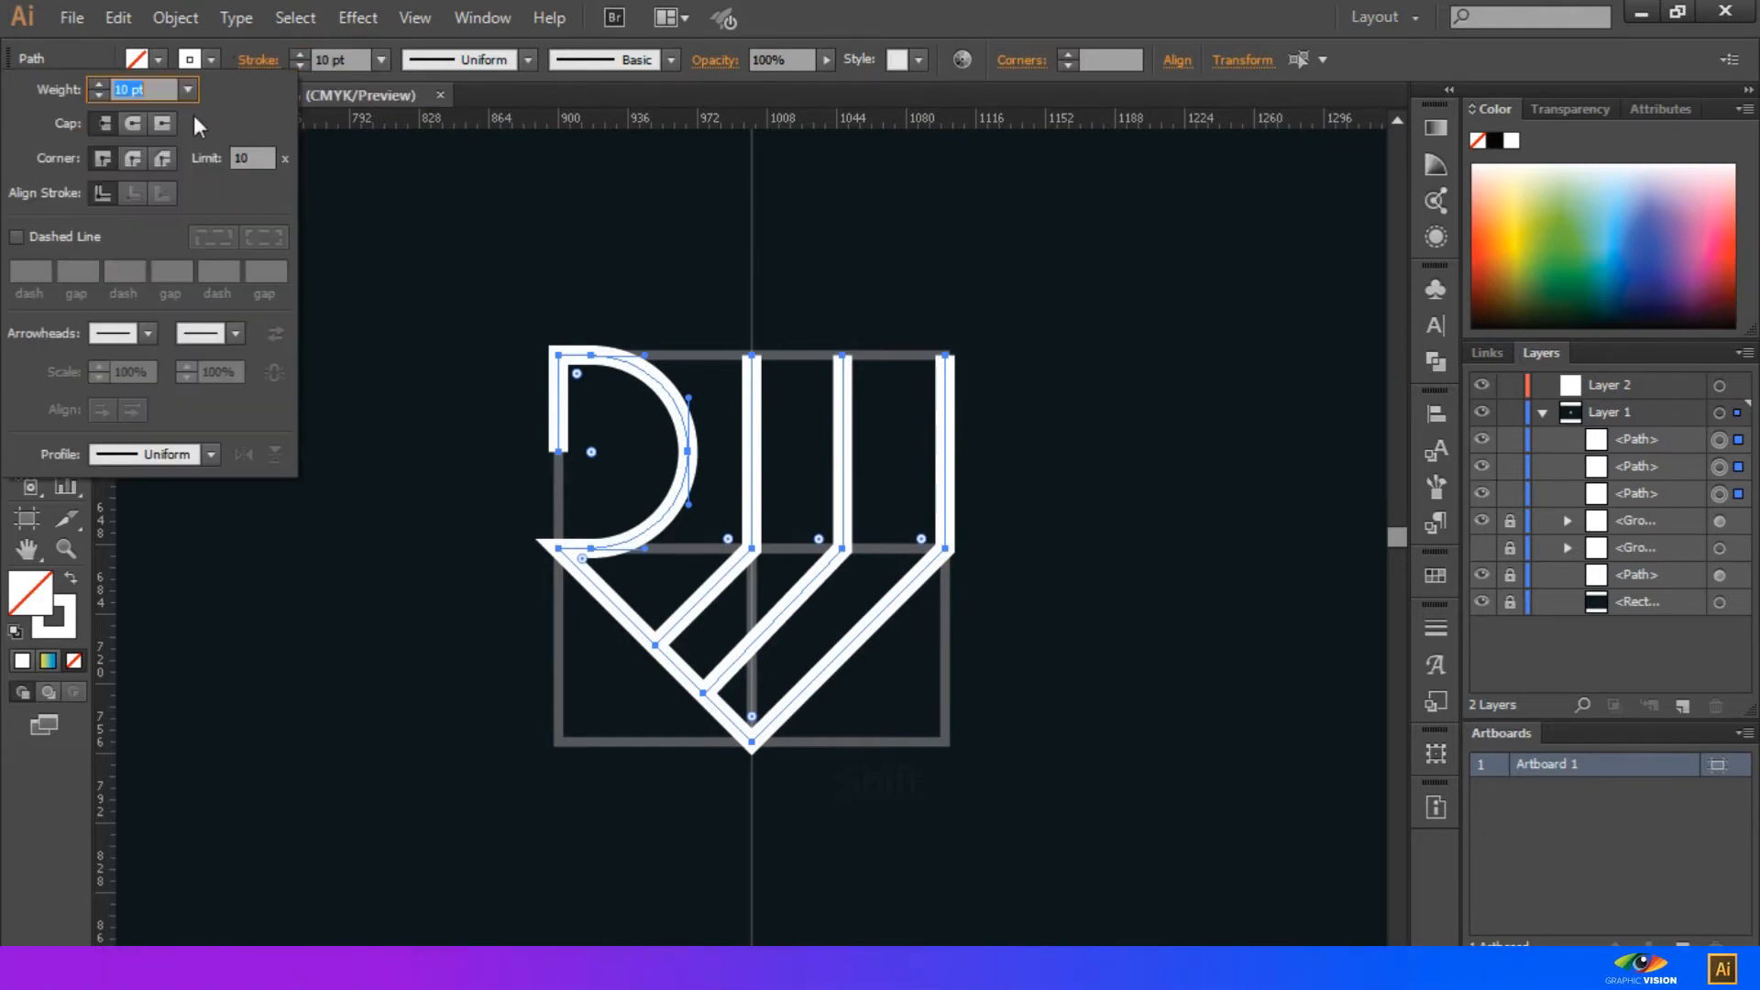
click(134, 123)
click(134, 161)
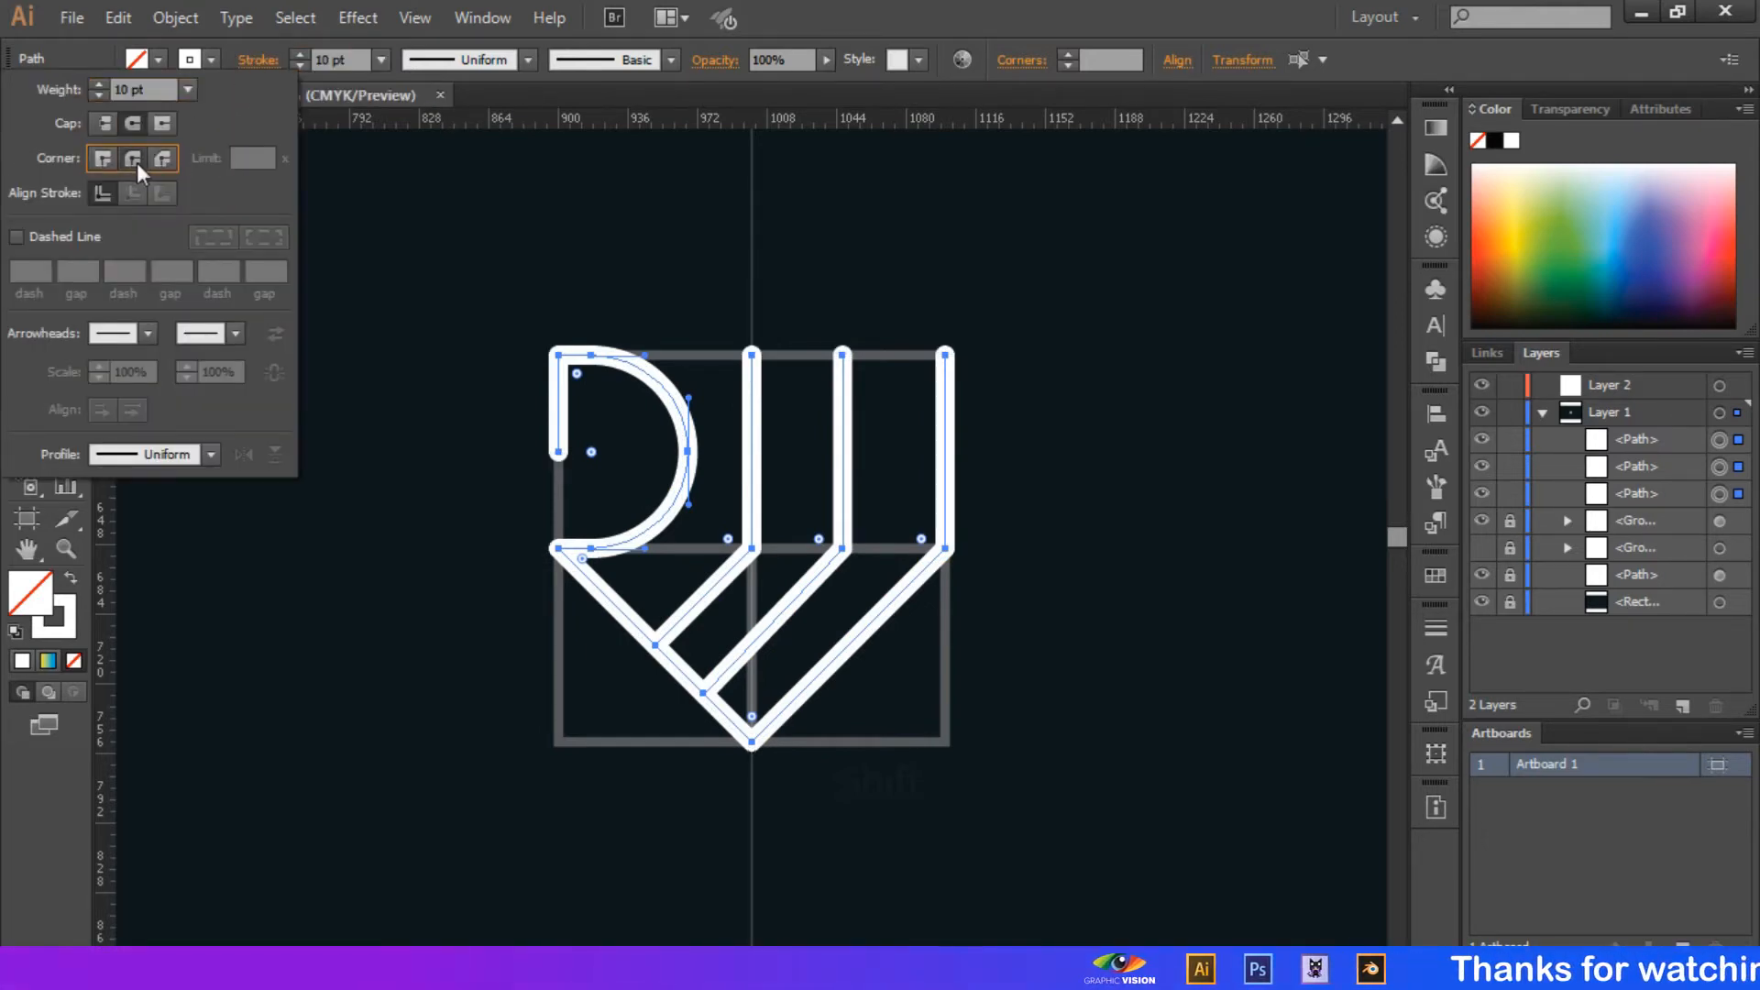
click(614, 259)
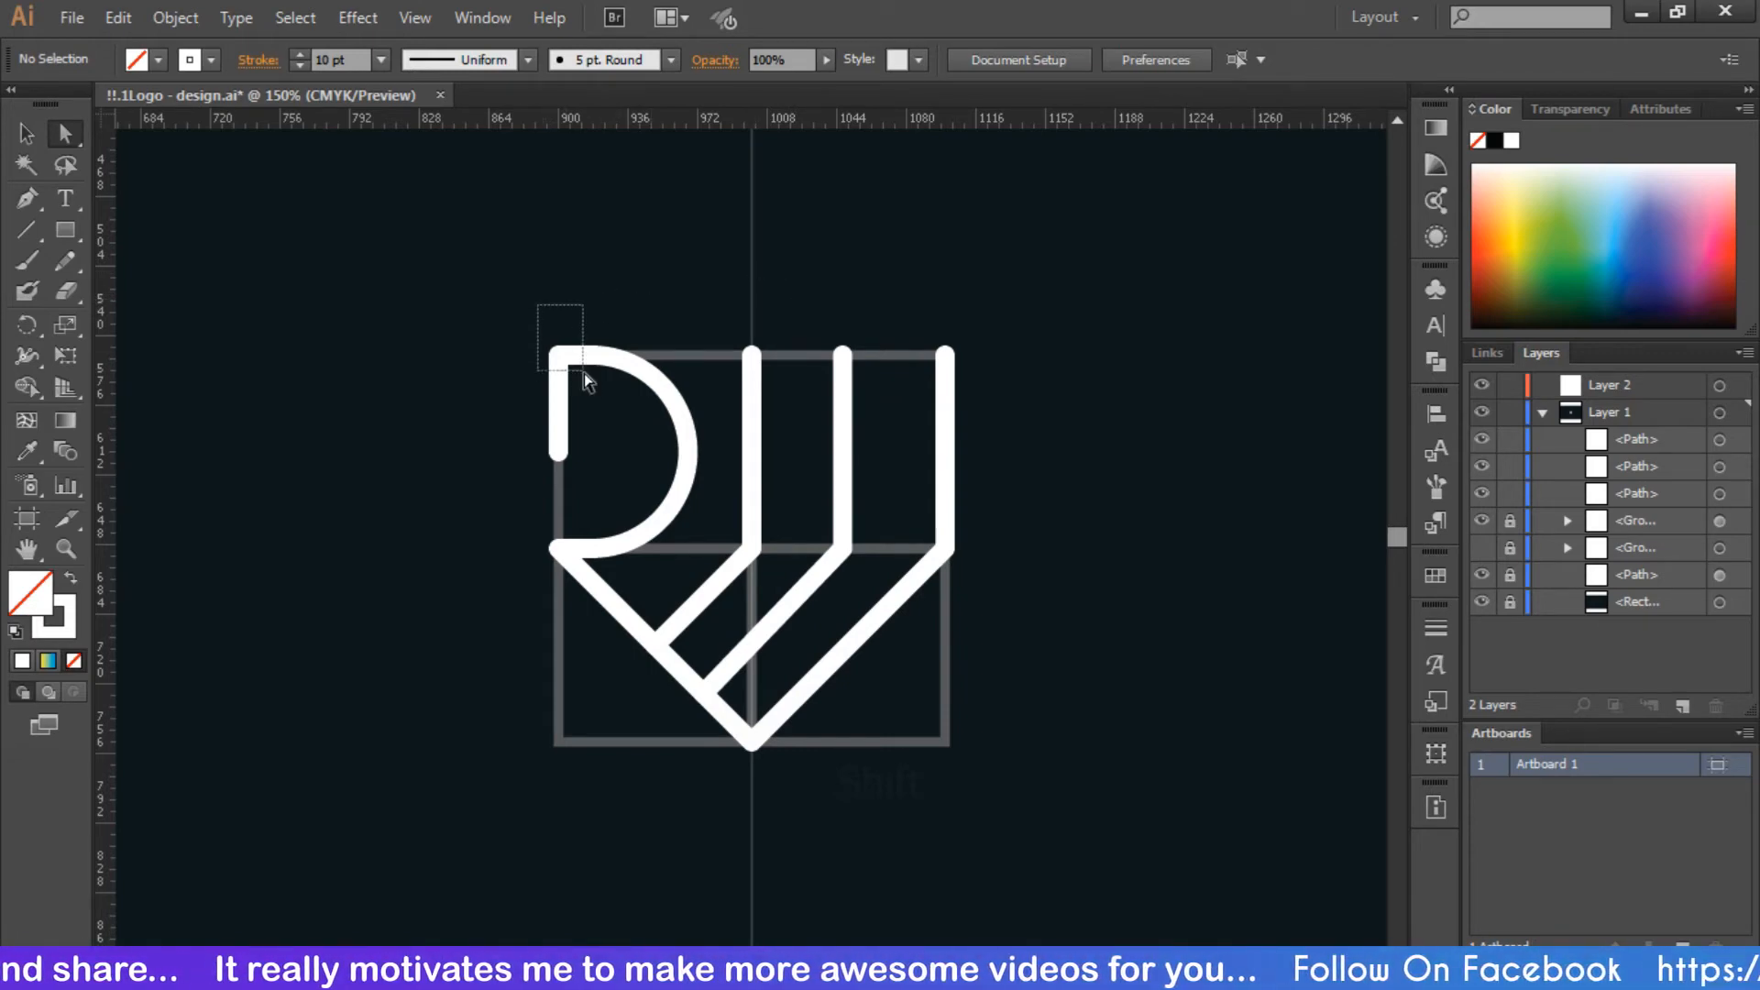
drag(585, 372, 590, 383)
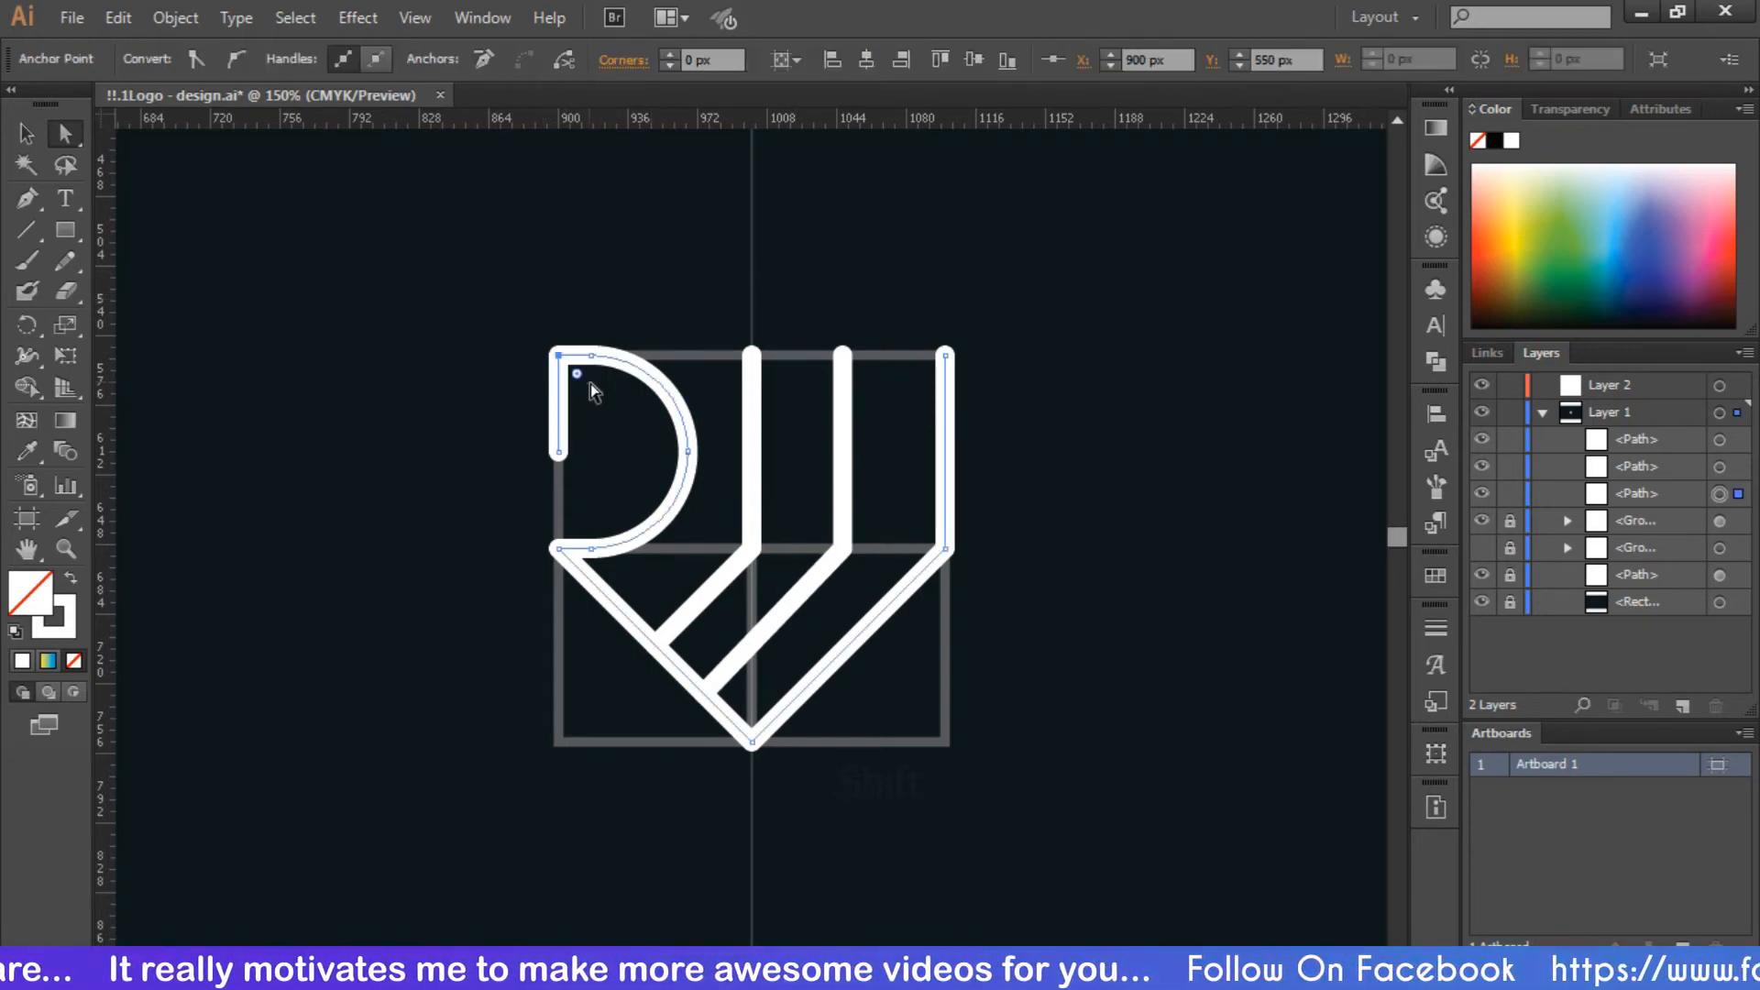
click(664, 312)
key(ctrl+z)
click(661, 286)
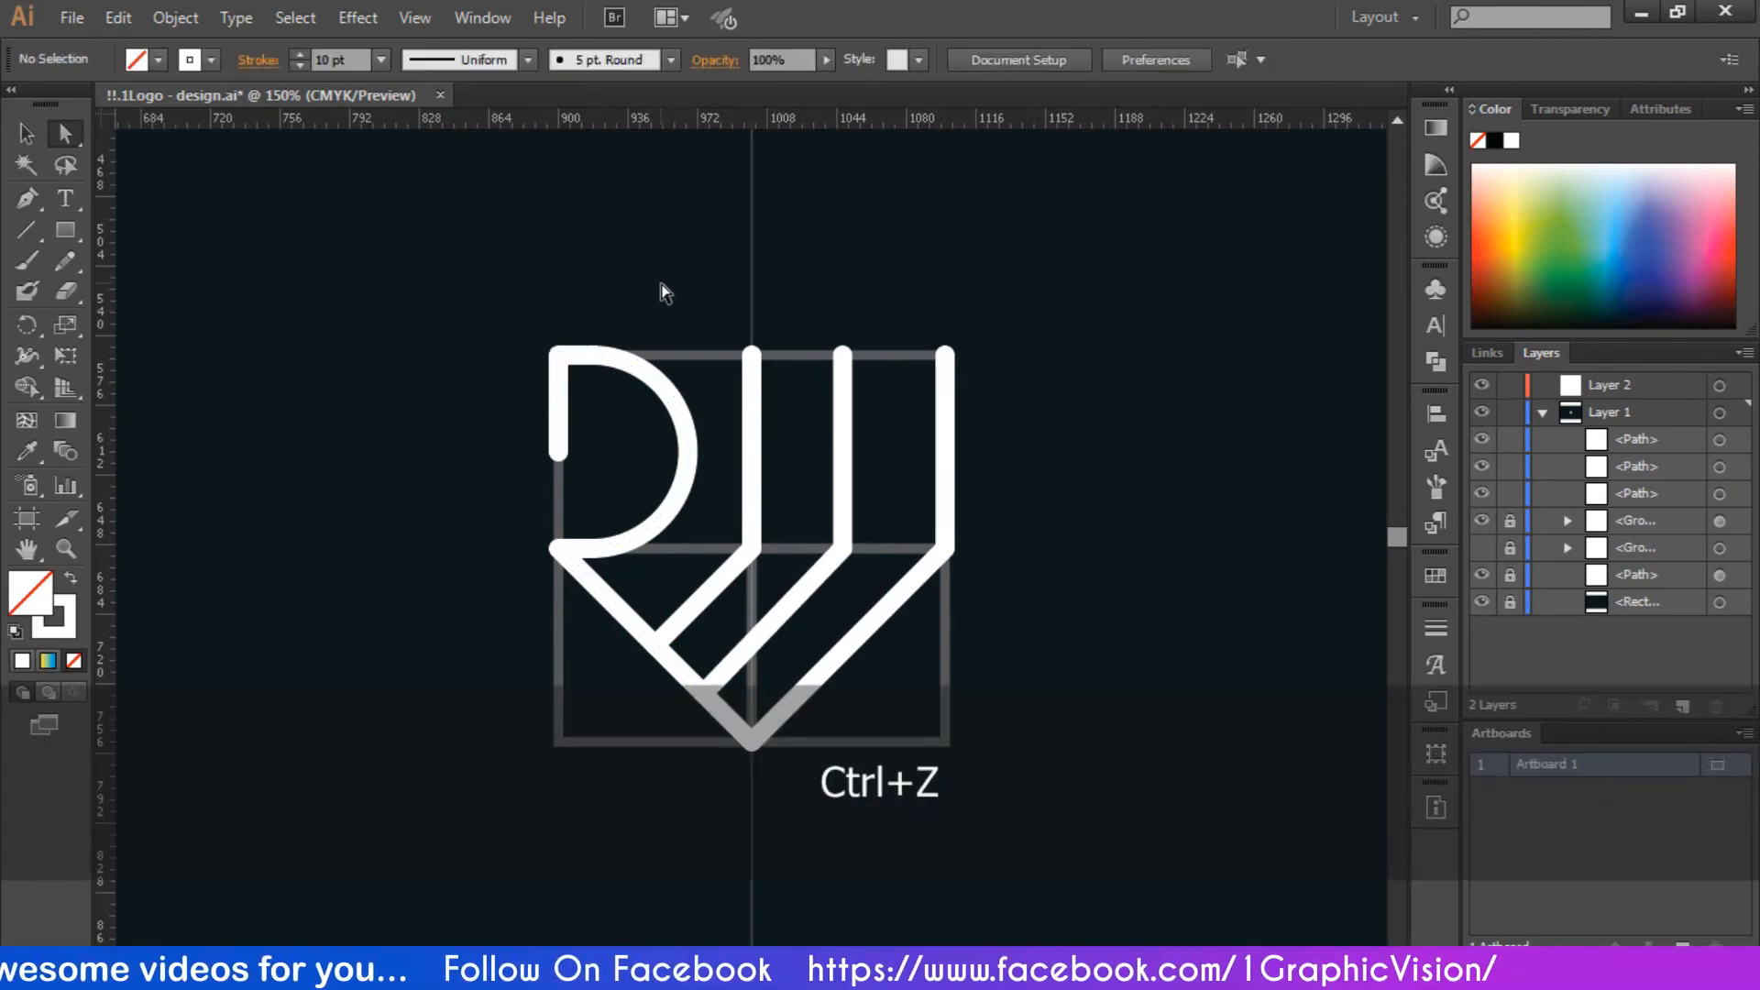
Fit the artboard in view and add the text "R + W" below the logo
click(26, 133)
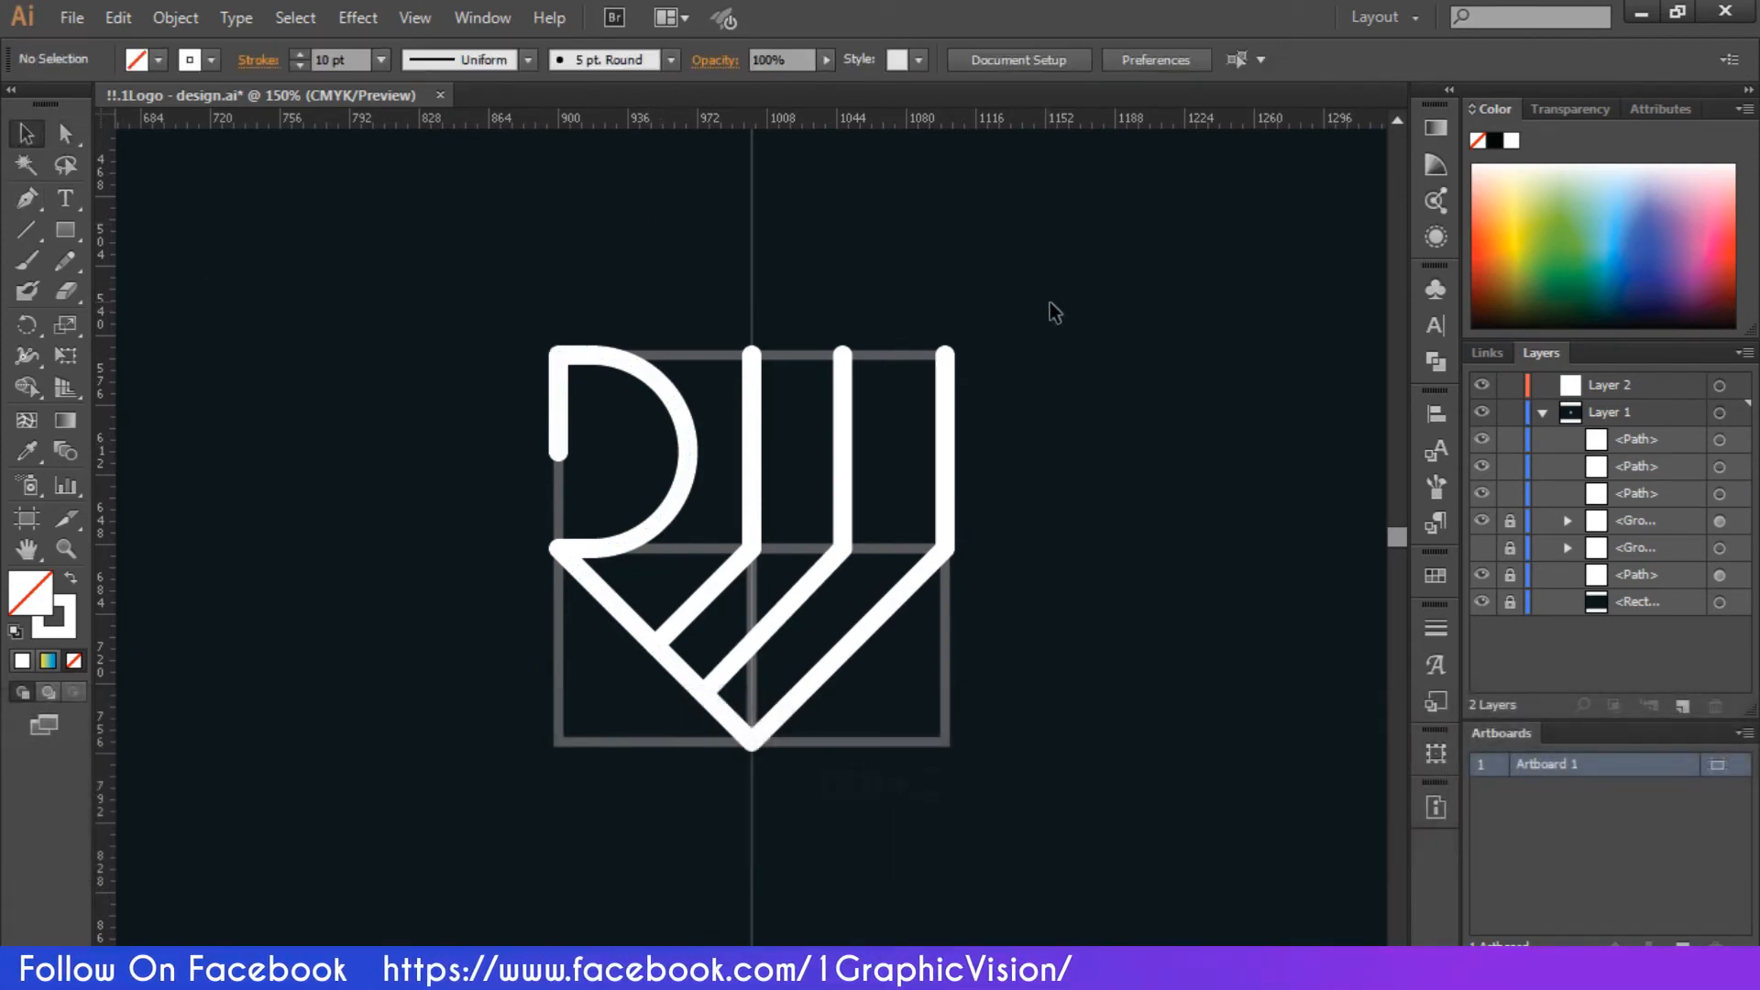
key(ctrl+0)
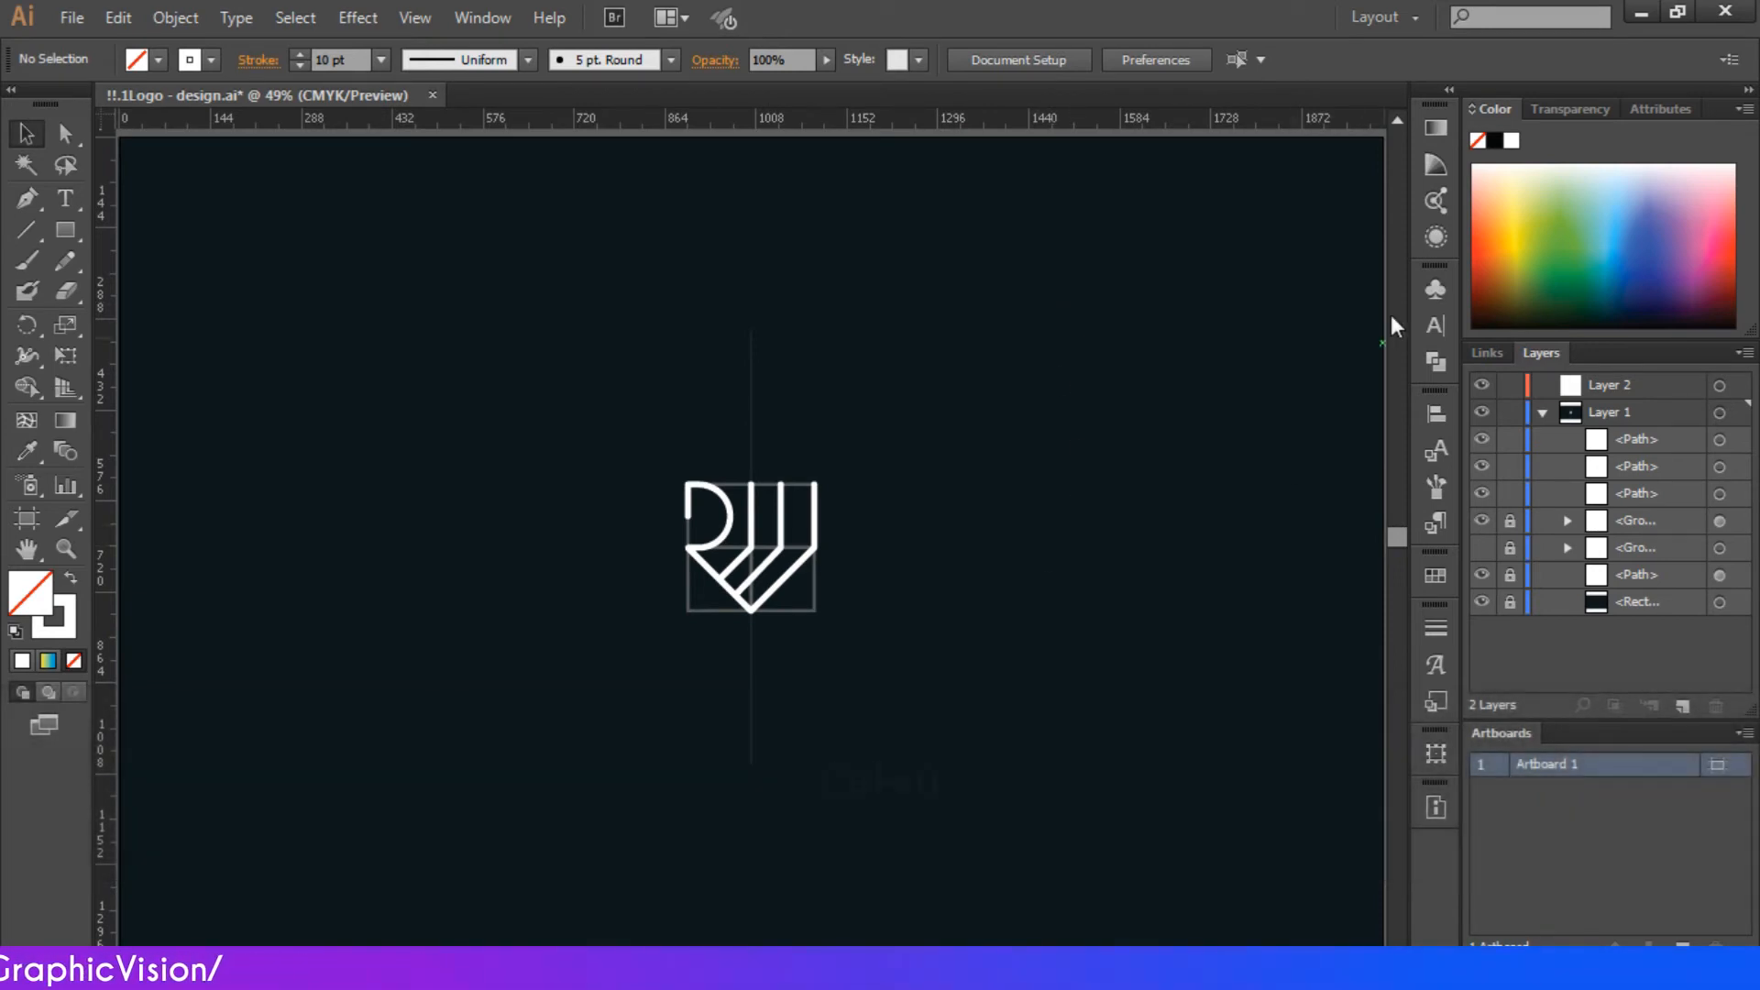
click(1435, 325)
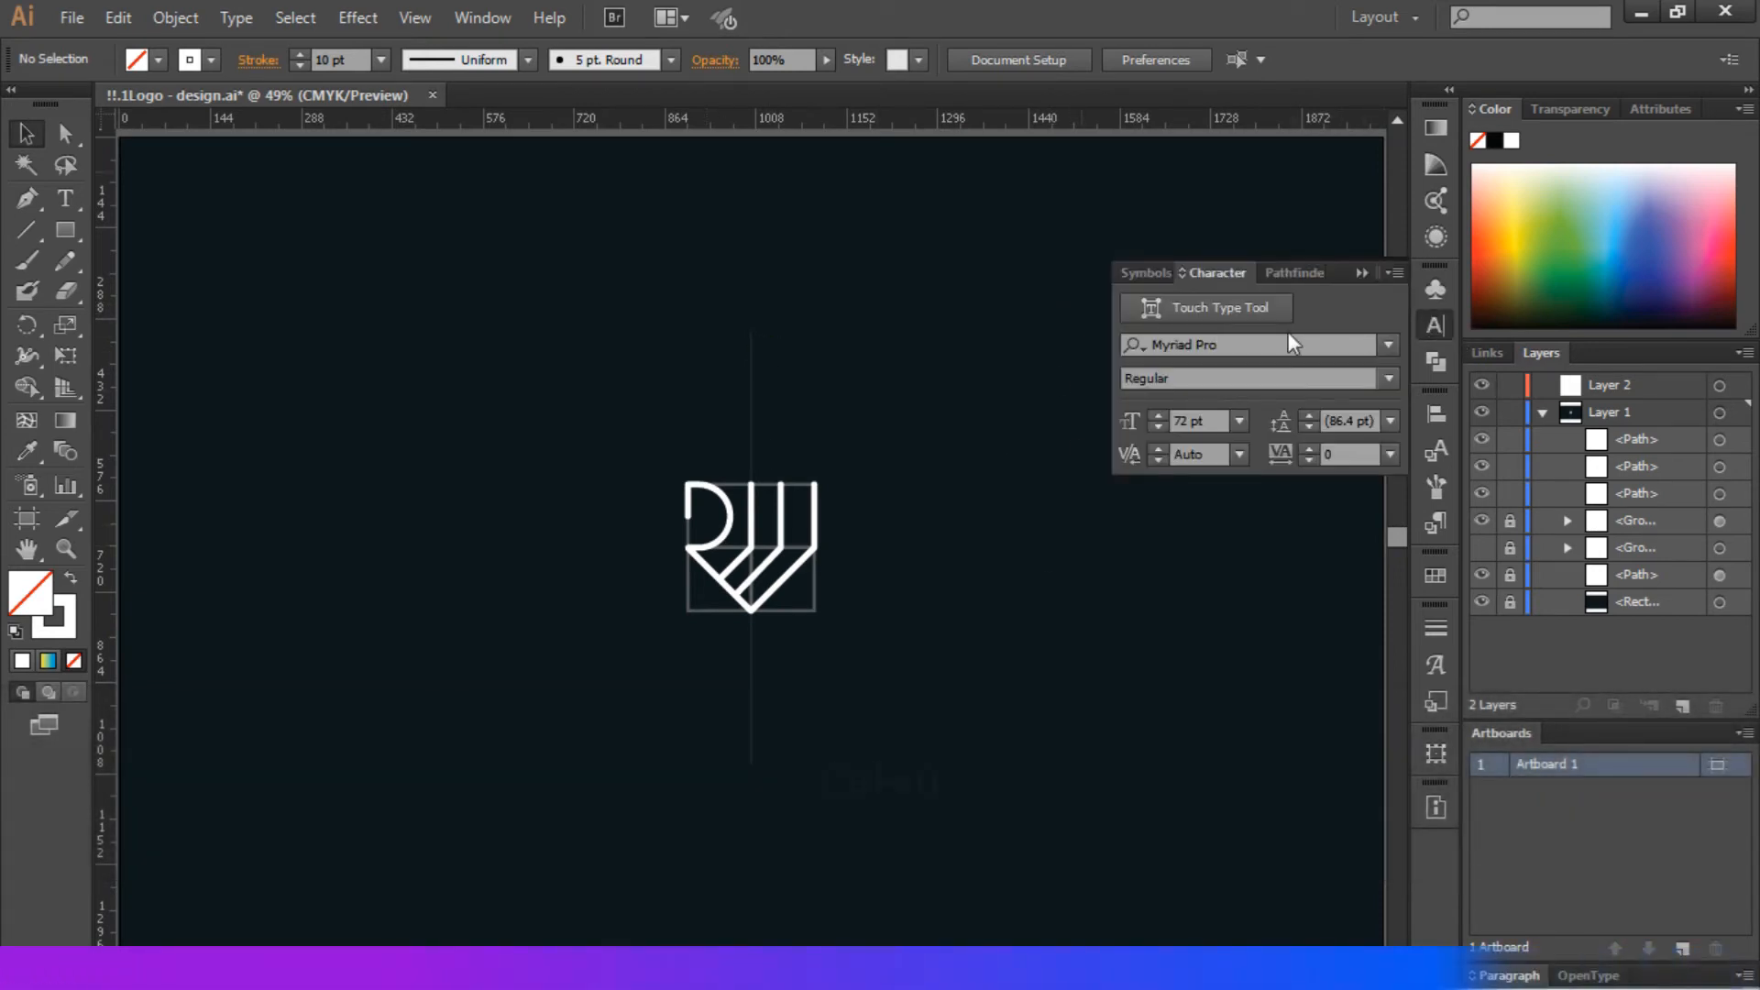
click(1355, 277)
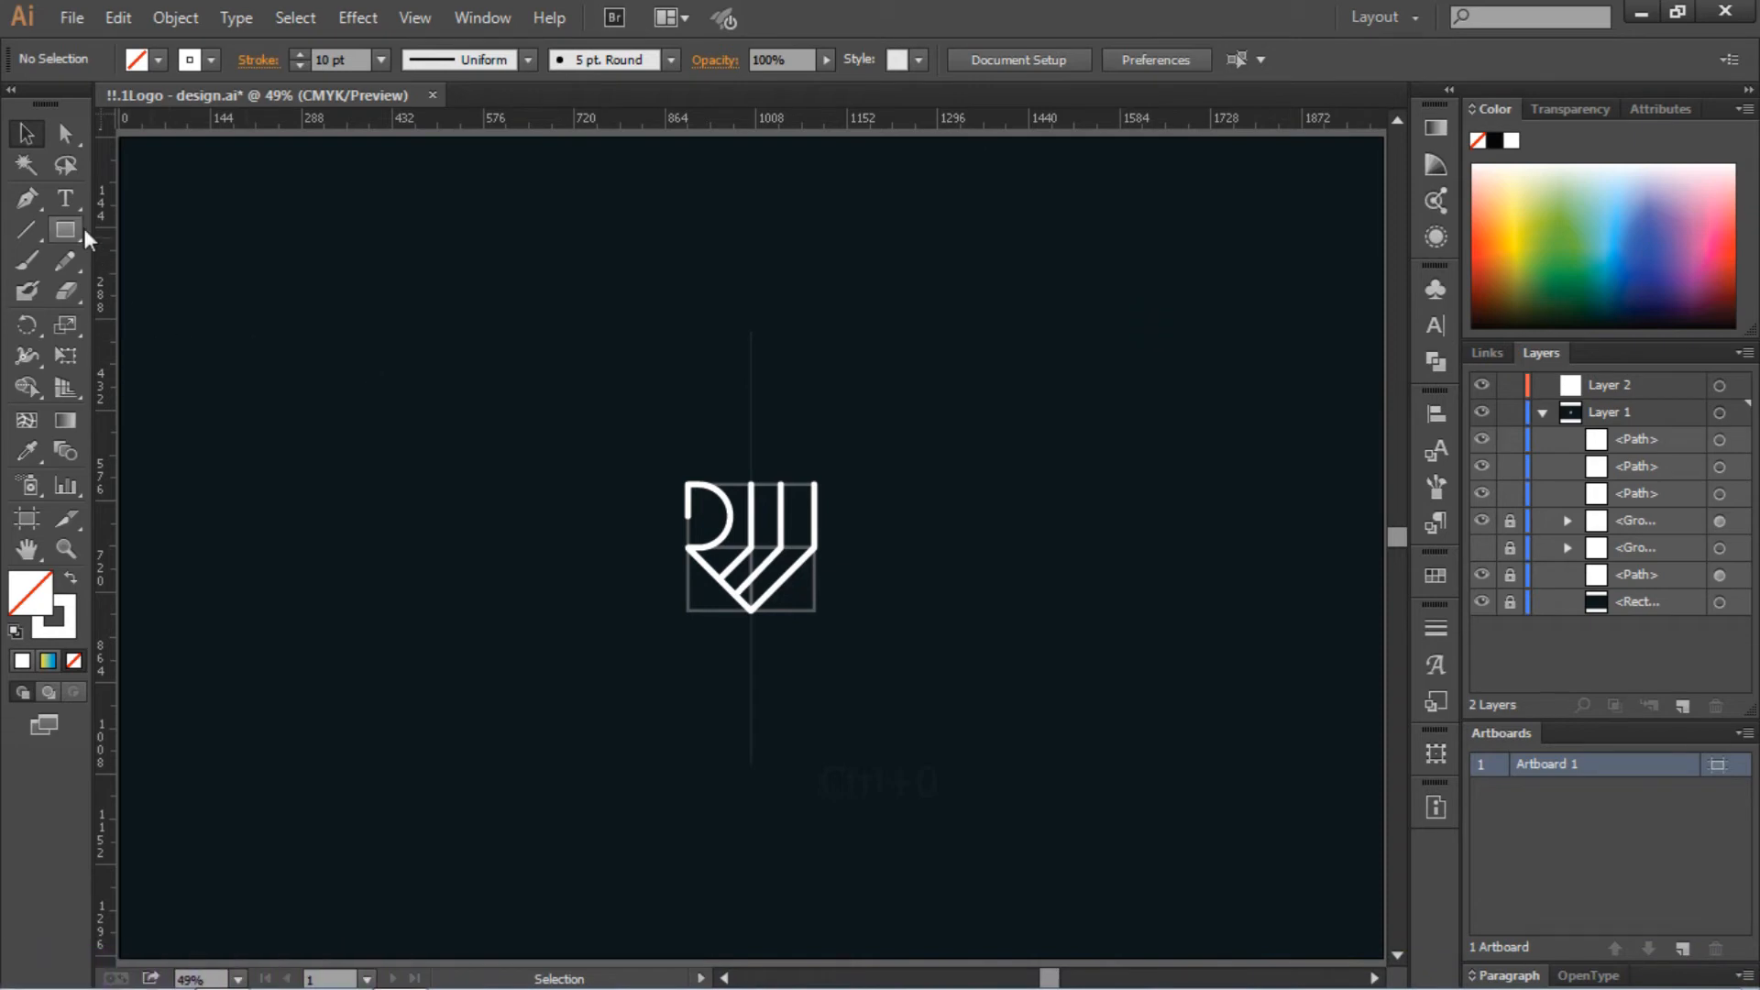
click(65, 198)
click(646, 732)
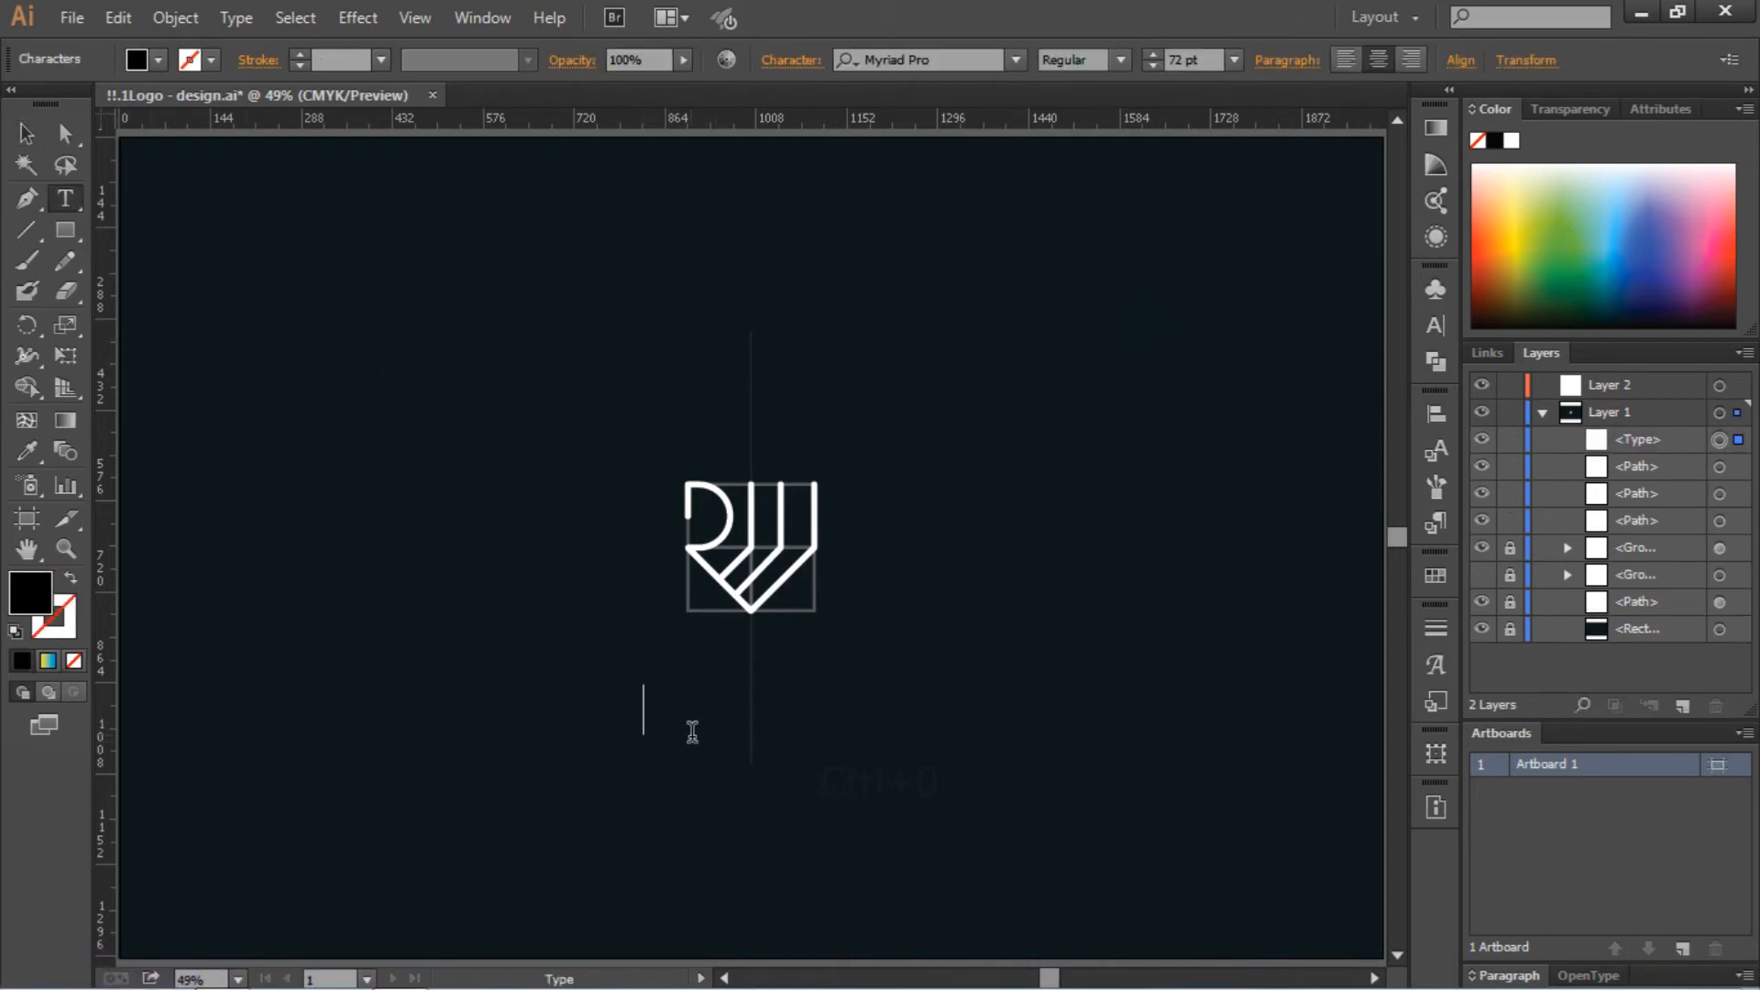
text(R )
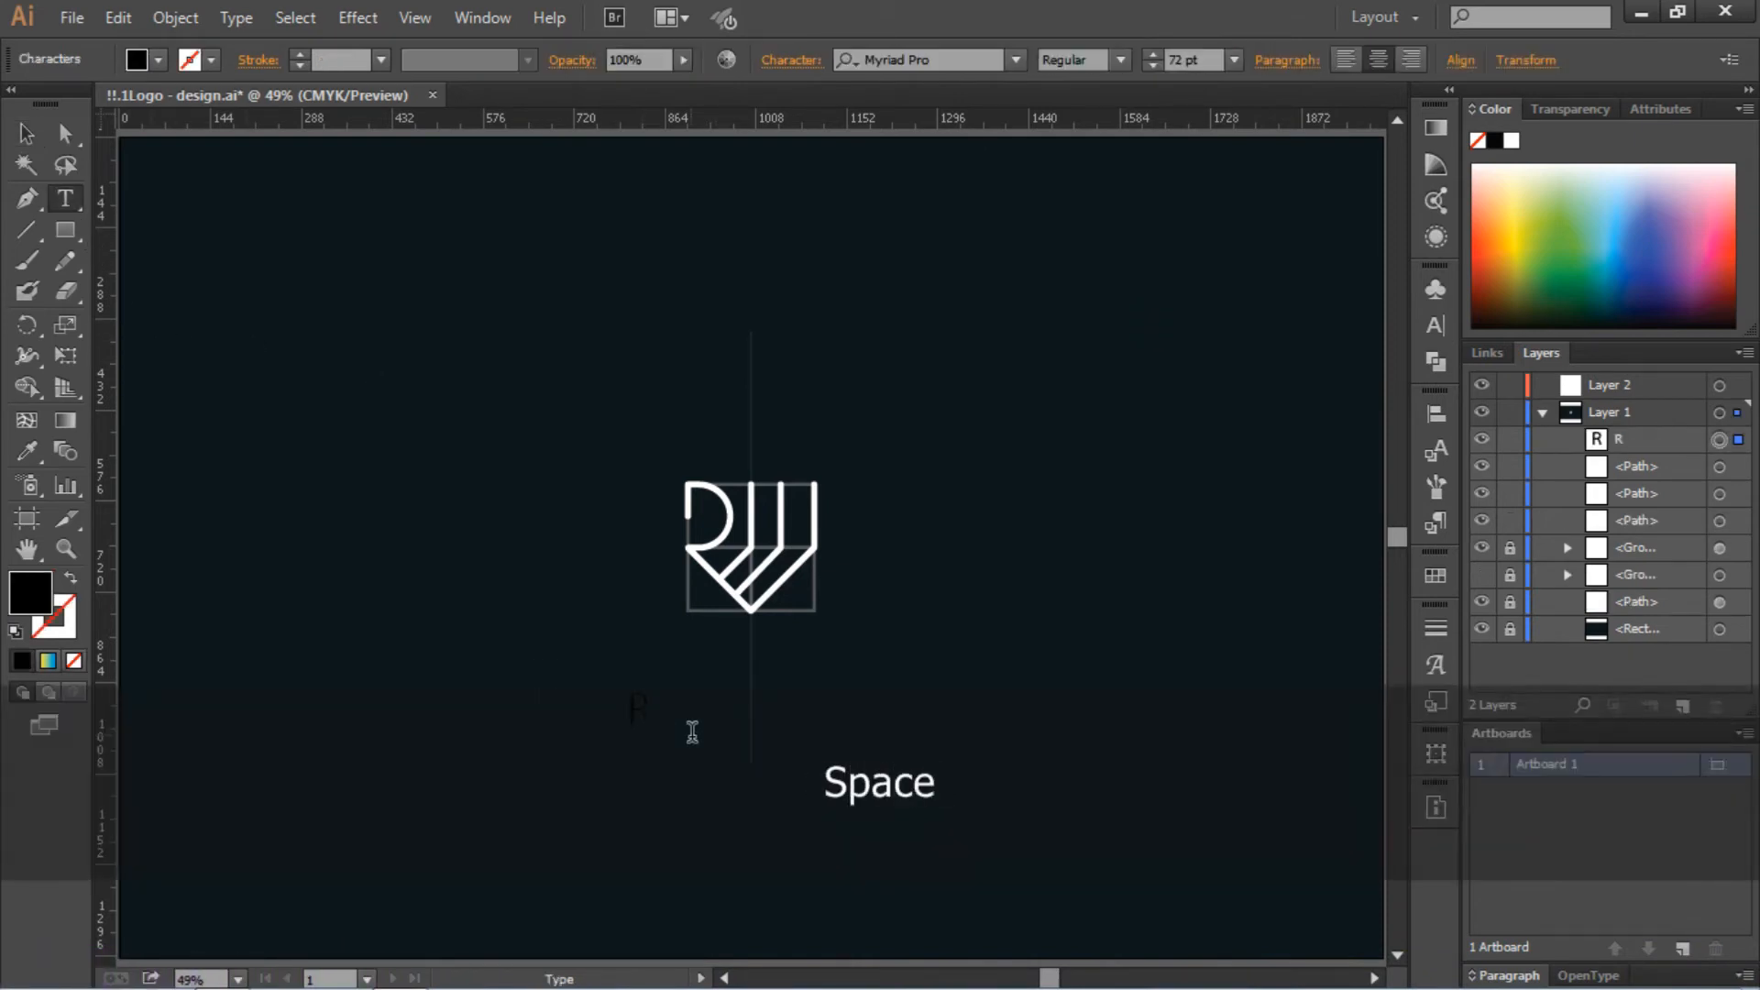
text(+ W)
Format the "R + W" text in Swis721 WGL4 BT Bold at 36 pt with a white fill
click(1015, 59)
drag(1458, 520, 1458, 137)
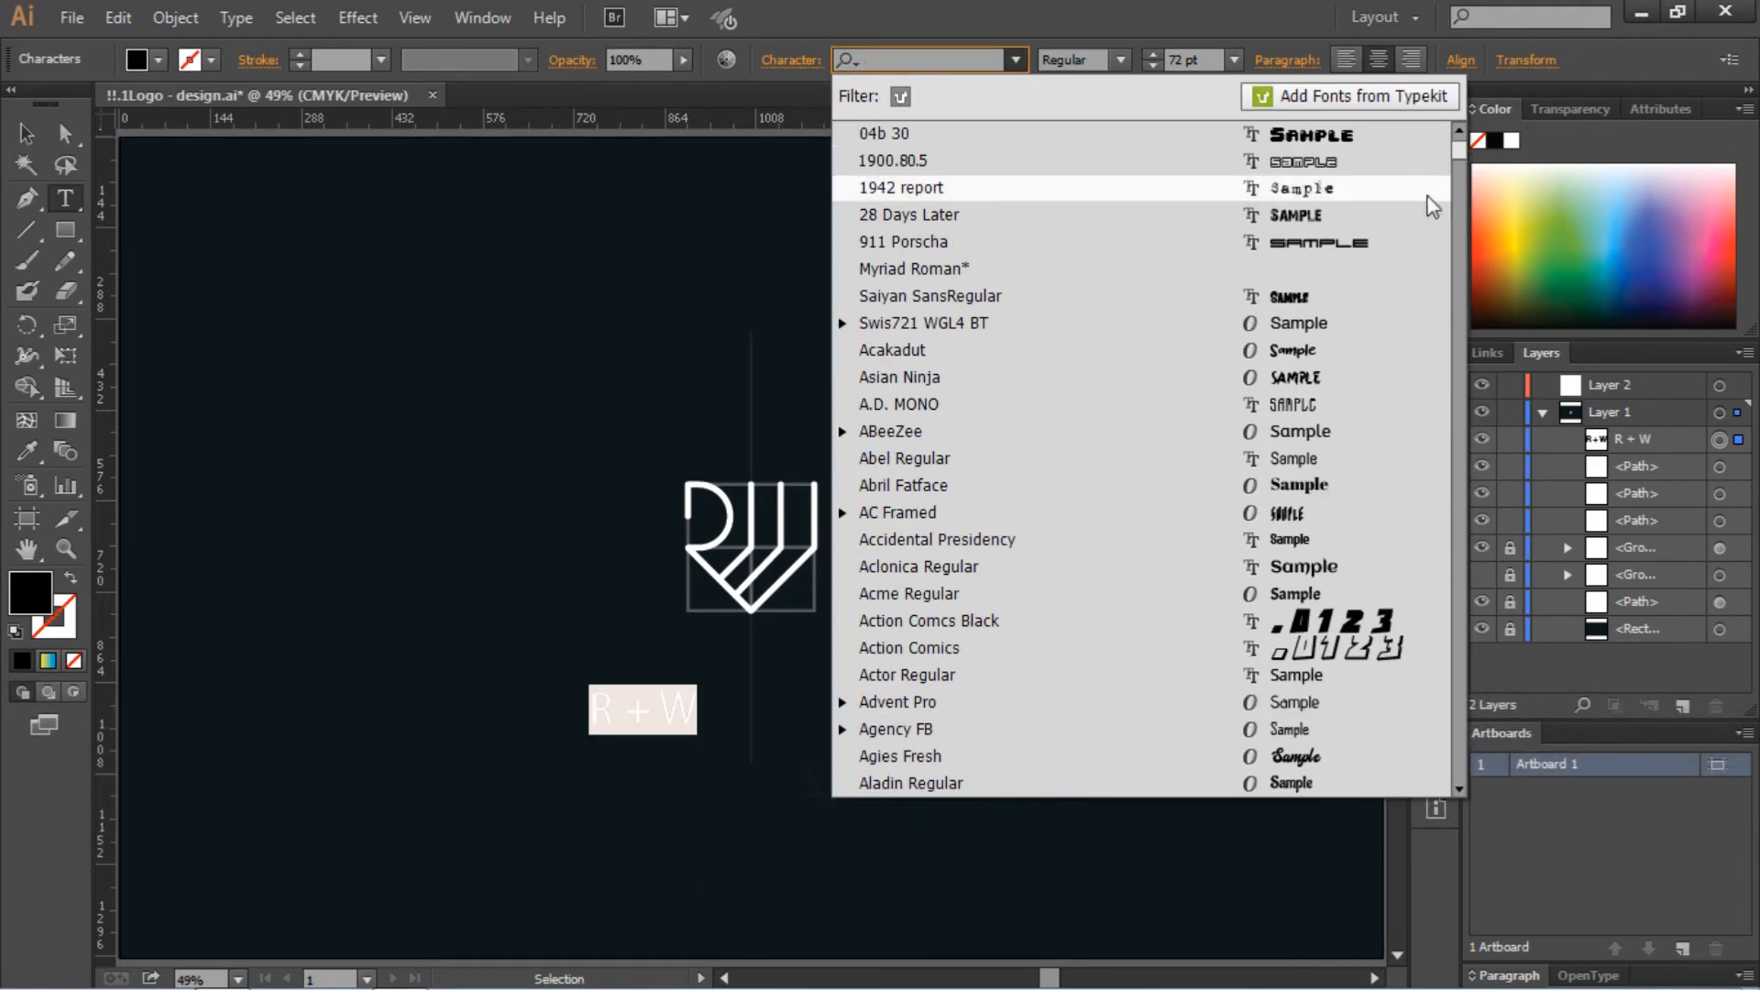
click(1292, 323)
click(157, 60)
click(47, 96)
click(1235, 60)
click(1255, 427)
click(1120, 61)
click(1082, 156)
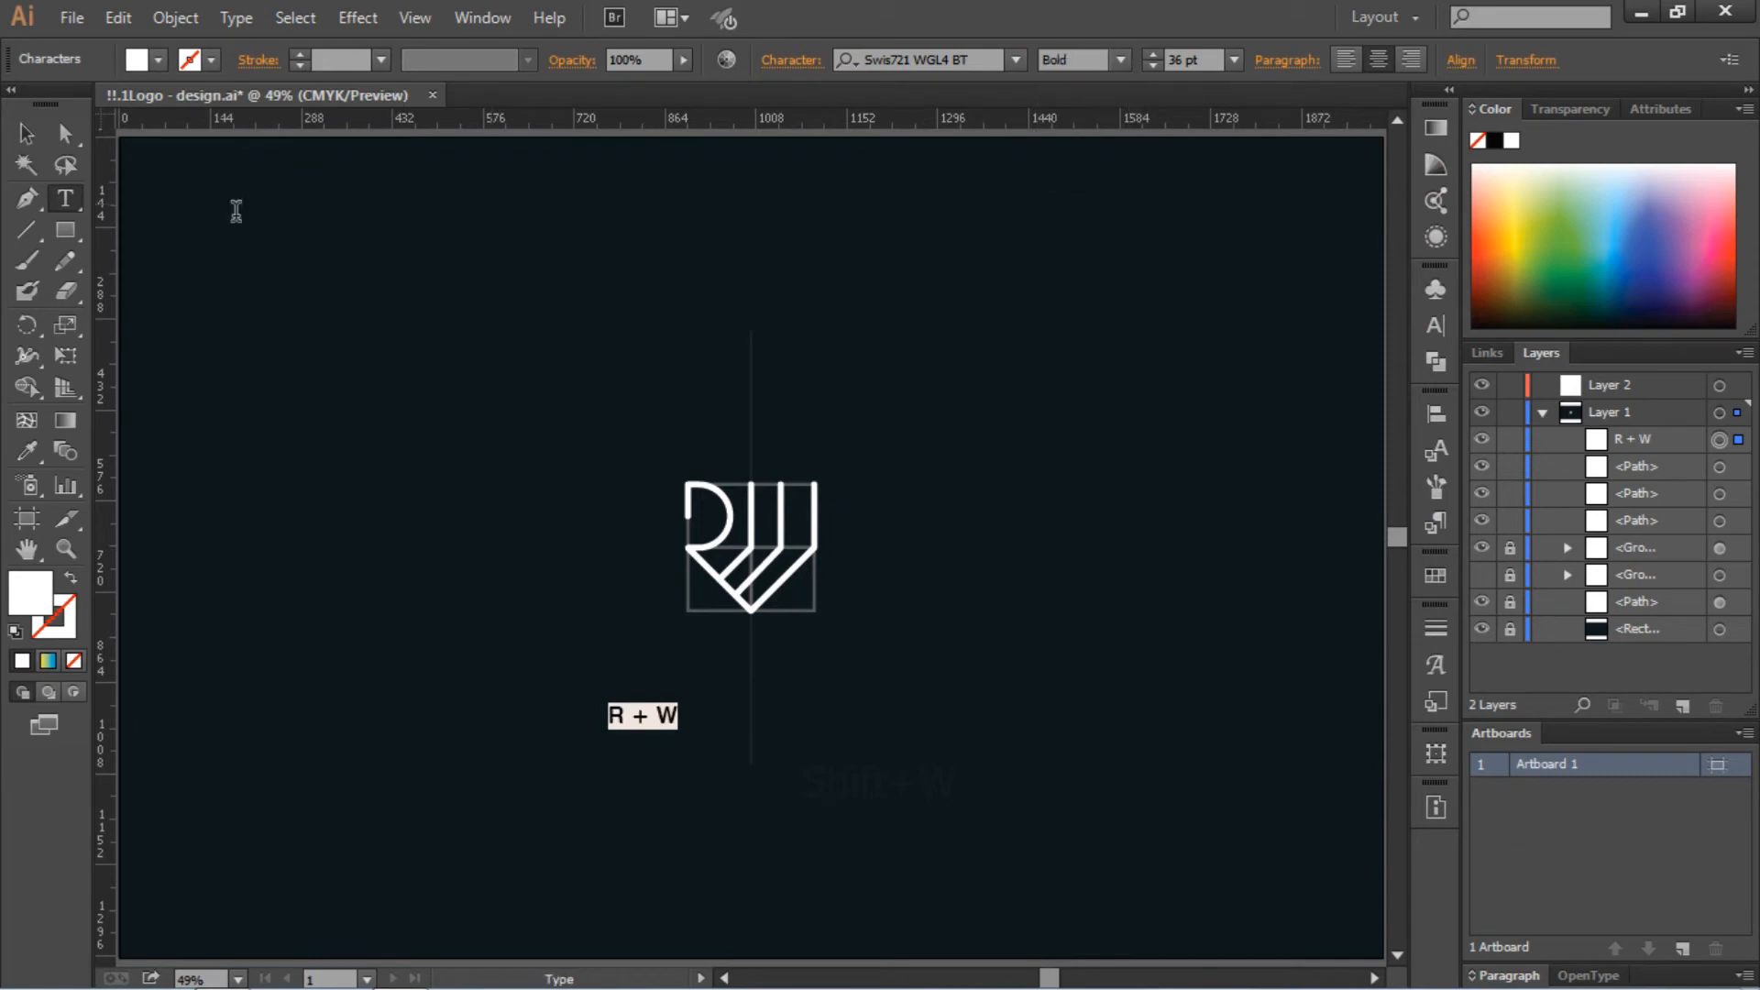
Center the "R + W" text just beneath the logo's tip and enlarge it to 42 pt
click(26, 134)
drag(636, 722, 778, 663)
key(Right)
click(805, 715)
scroll(1194, 62, up, 6)
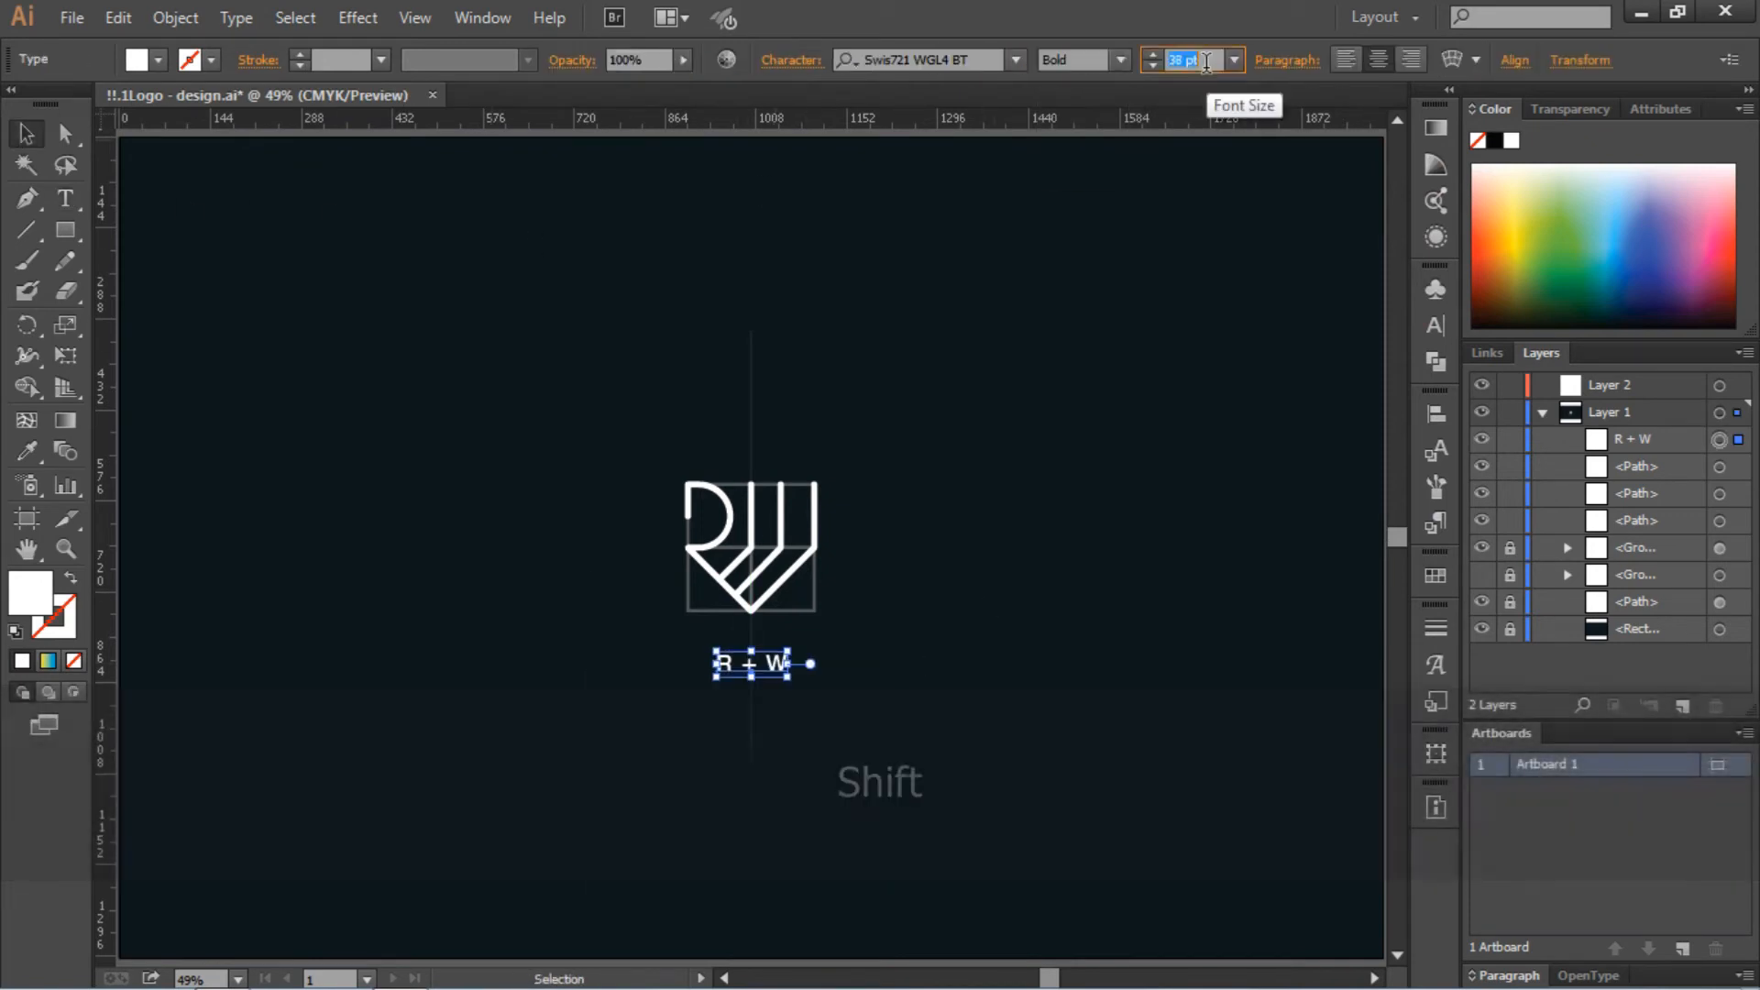
click(987, 565)
click(776, 663)
key(Right)
click(947, 632)
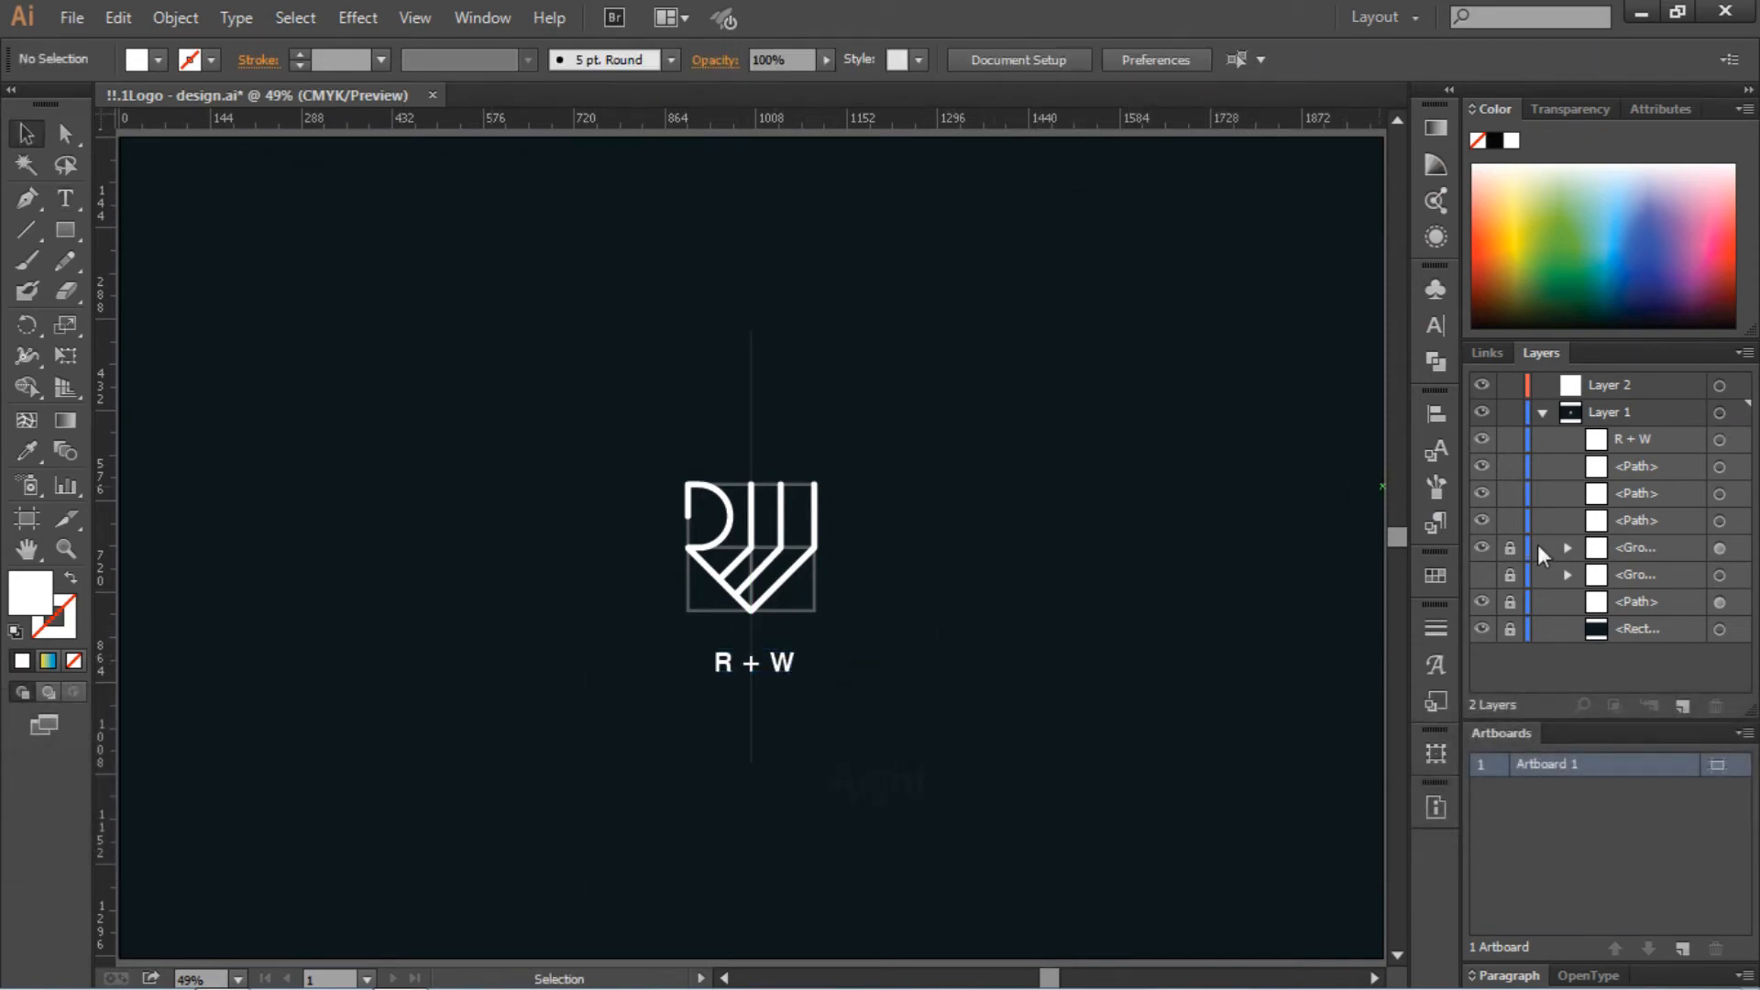
Unlock the faded grid group, give its squares a 4 pt dashed stroke, and lock it again
click(1510, 547)
click(798, 608)
click(258, 60)
click(575, 264)
click(813, 609)
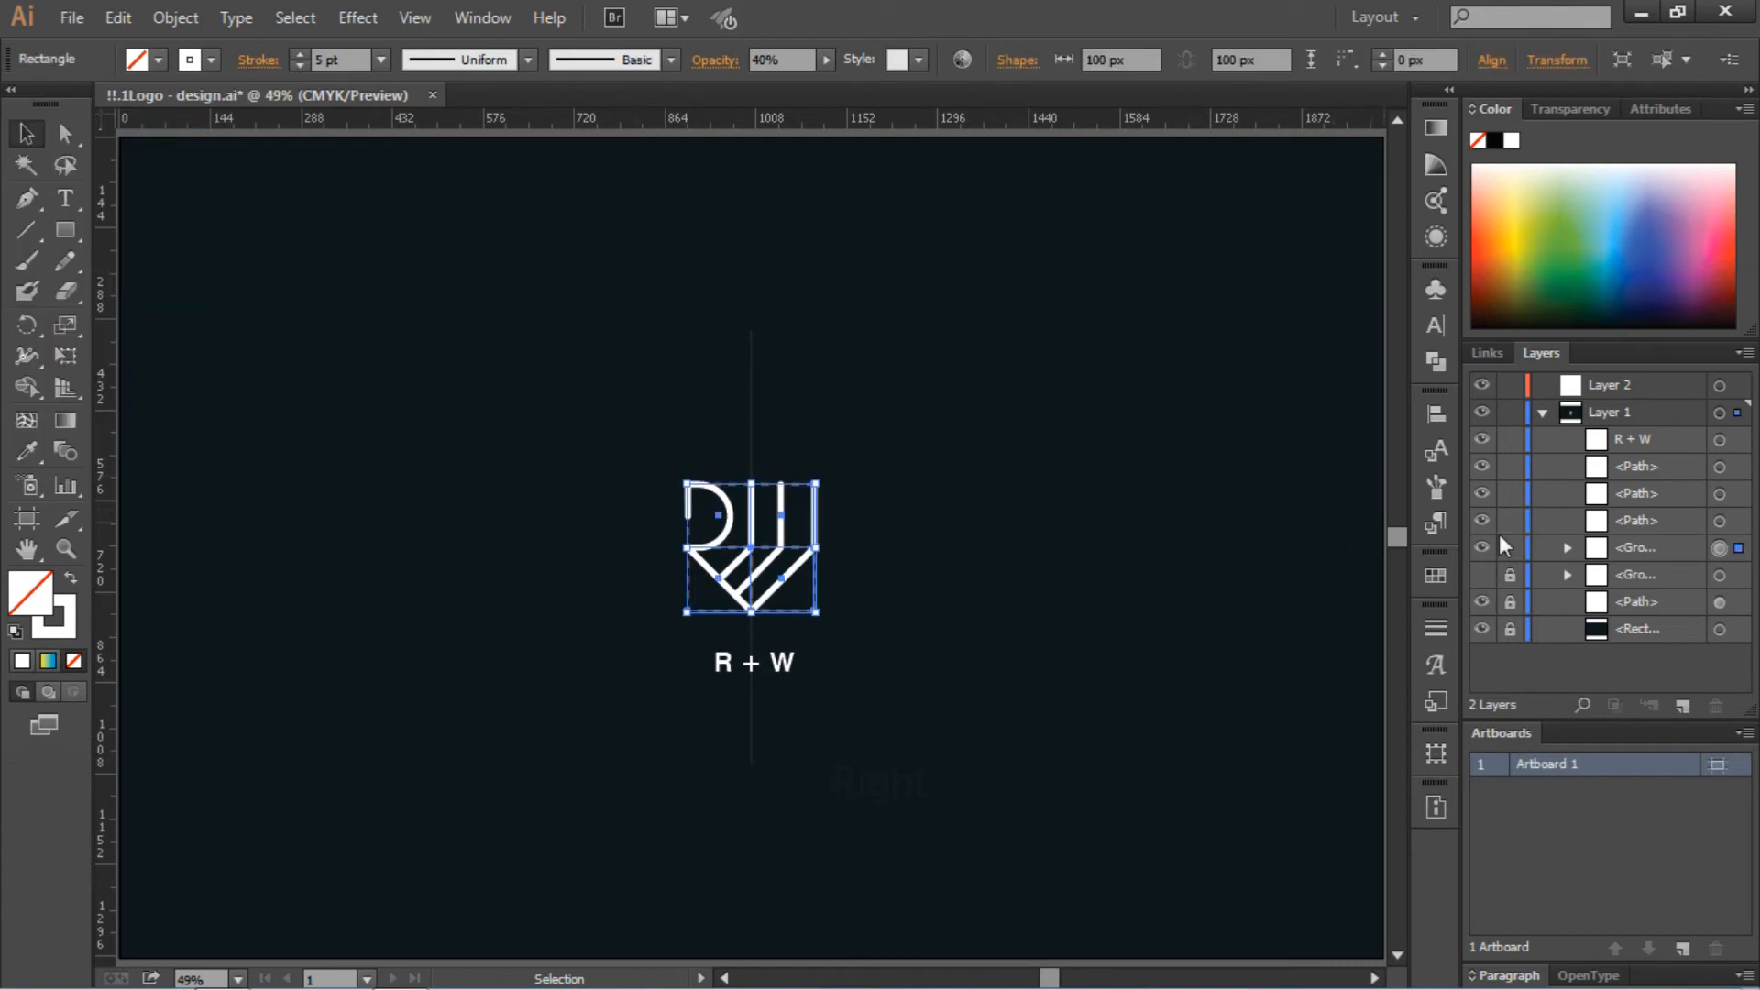
scroll(329, 60, down, 1)
click(1010, 458)
click(1482, 574)
click(1509, 547)
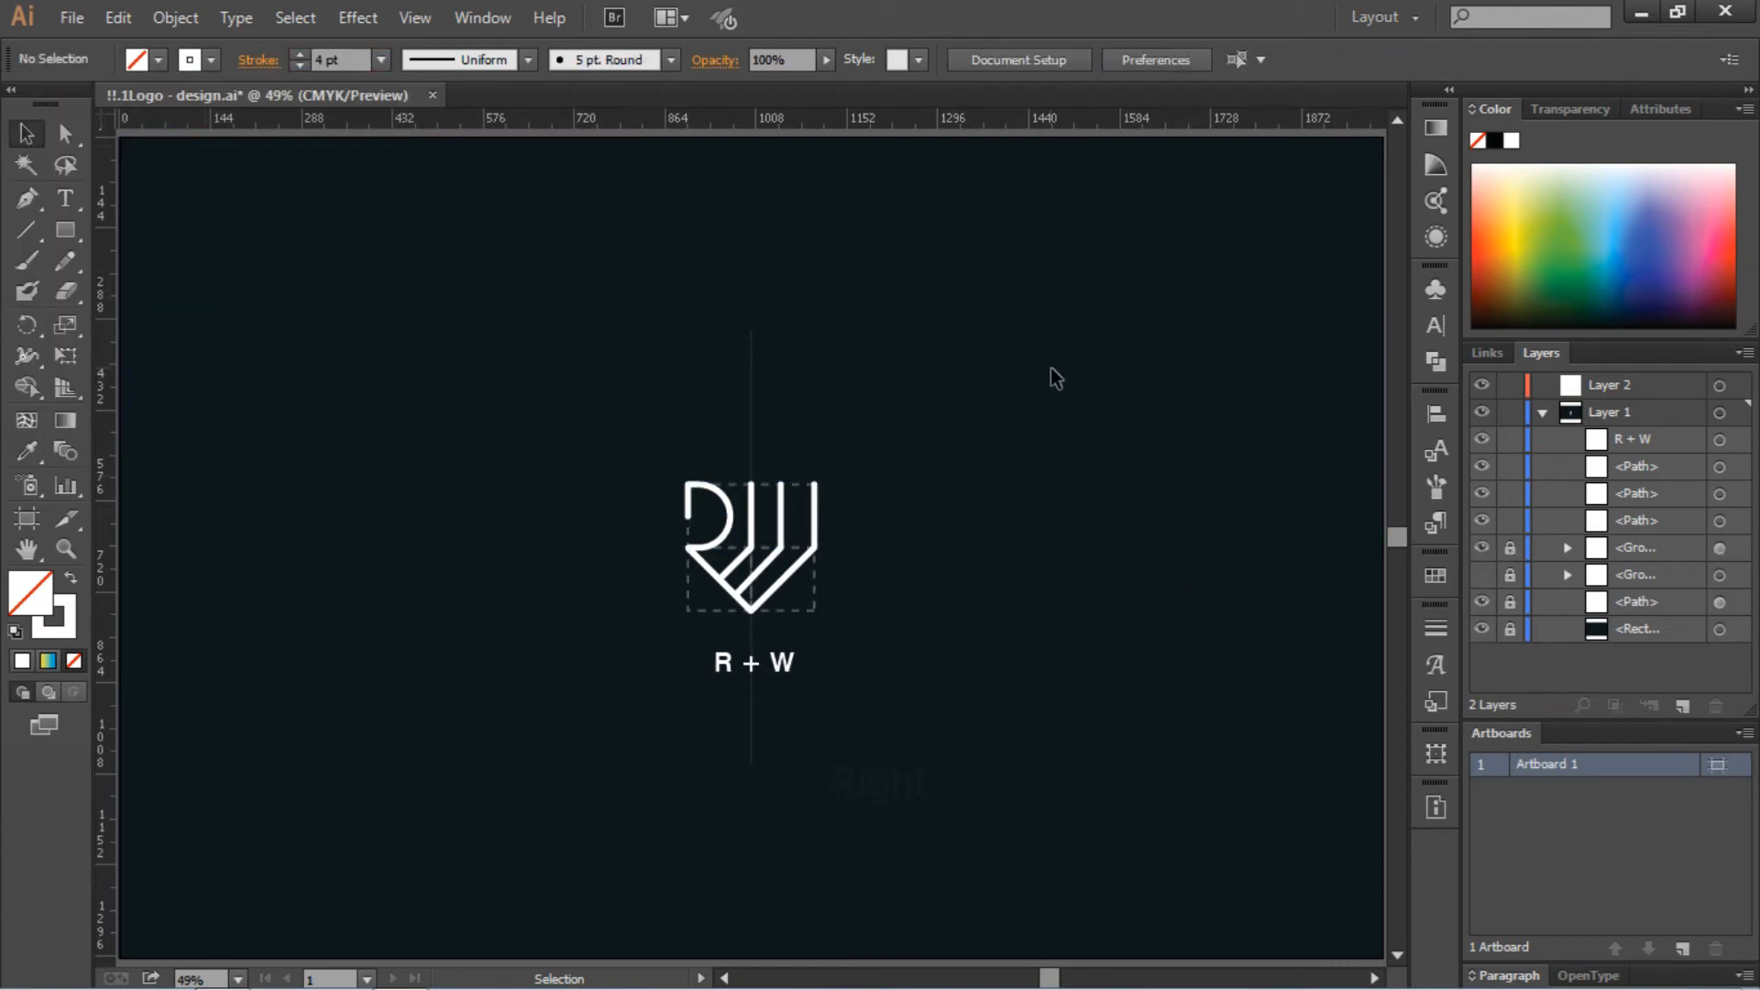
Add the uppercase text "READ & WRITE" near the artboard's lower edge, below "R + W", and select all of it
click(65, 198)
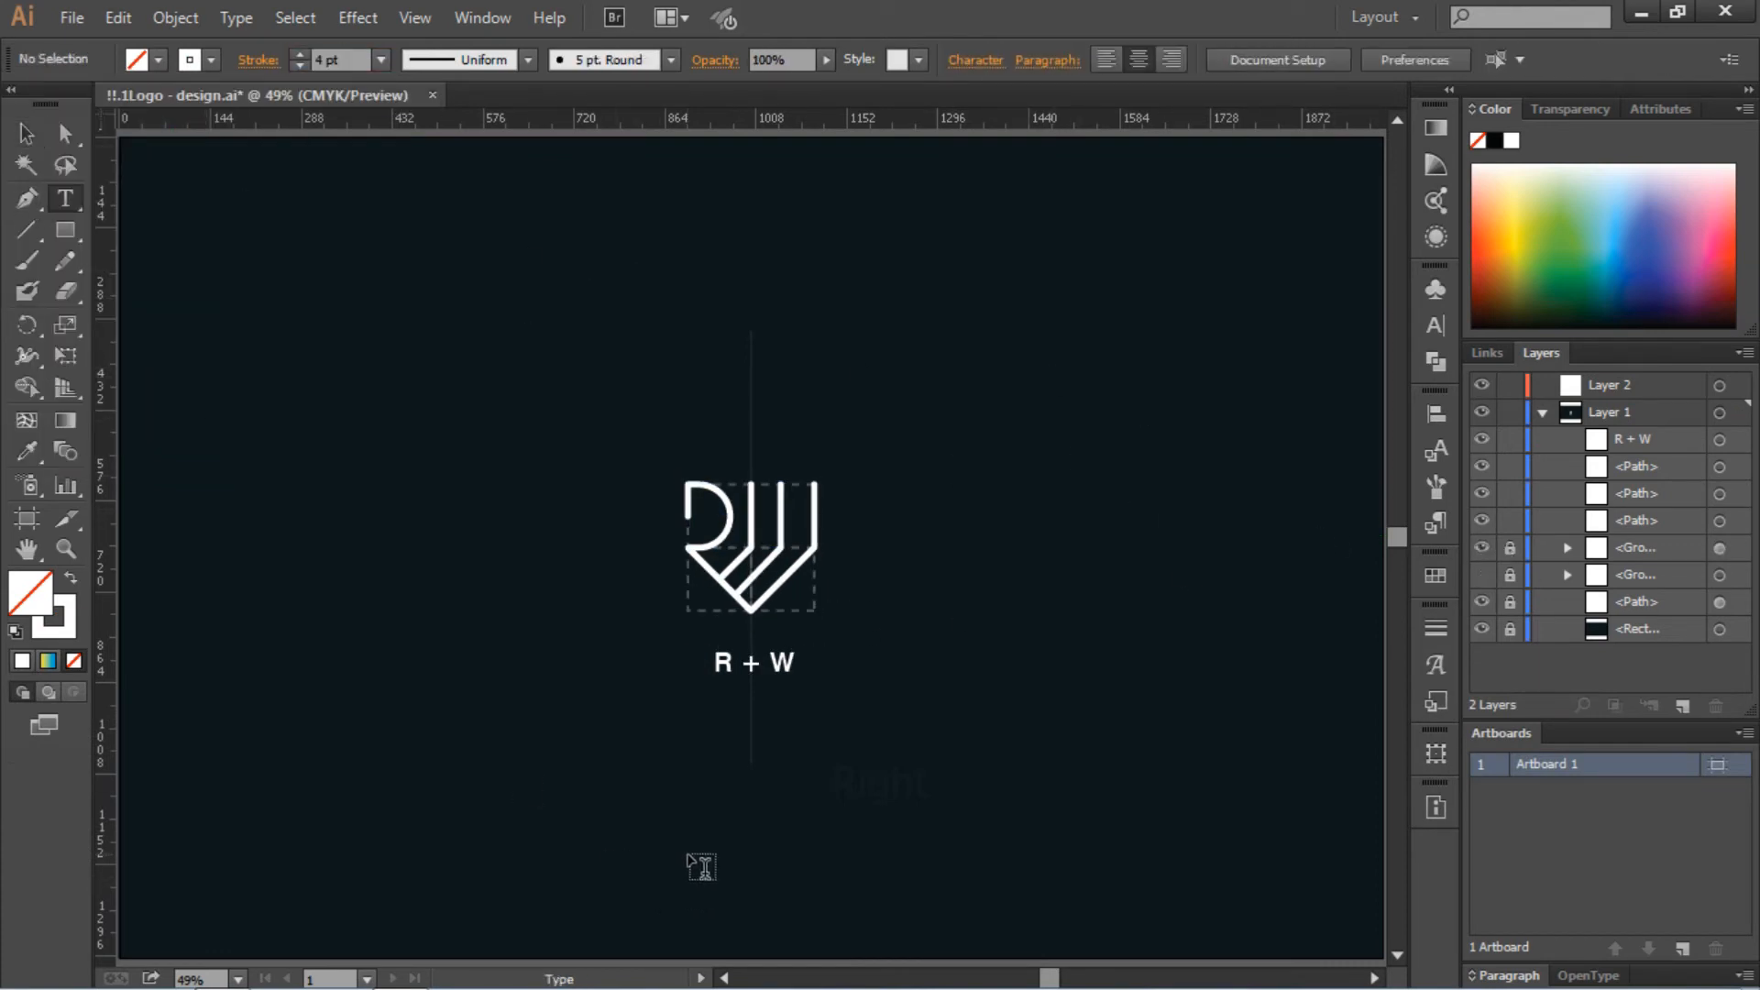
click(688, 850)
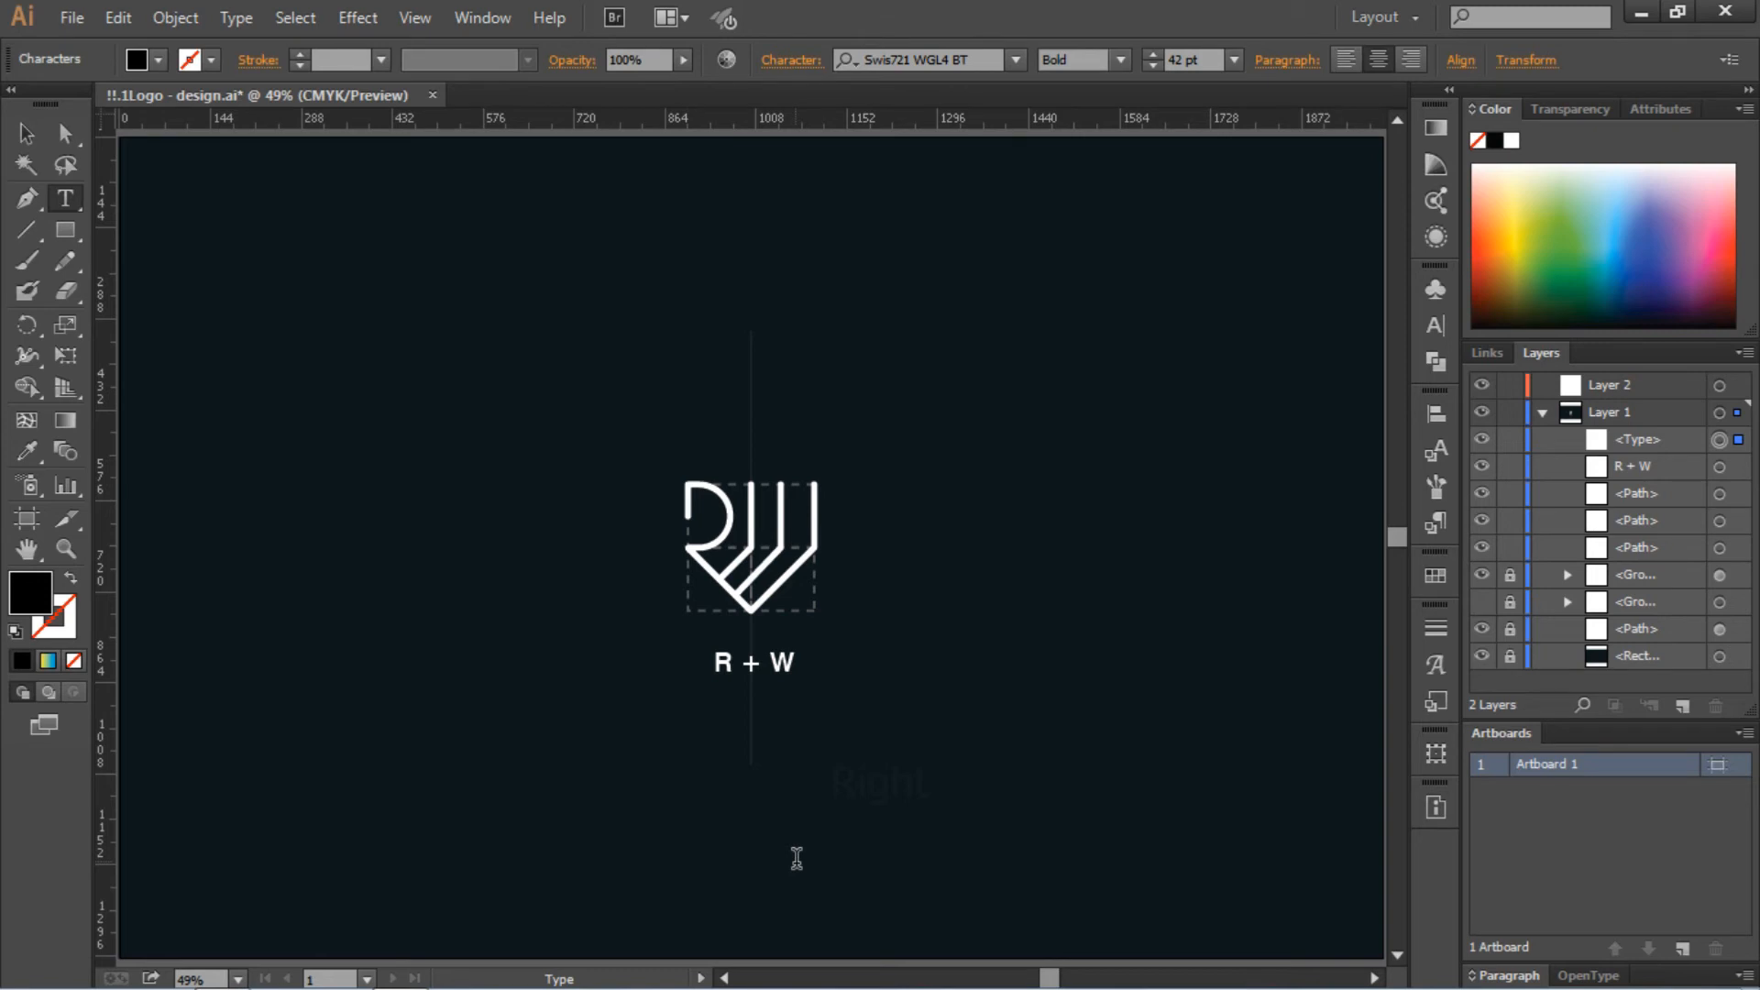
text(read)
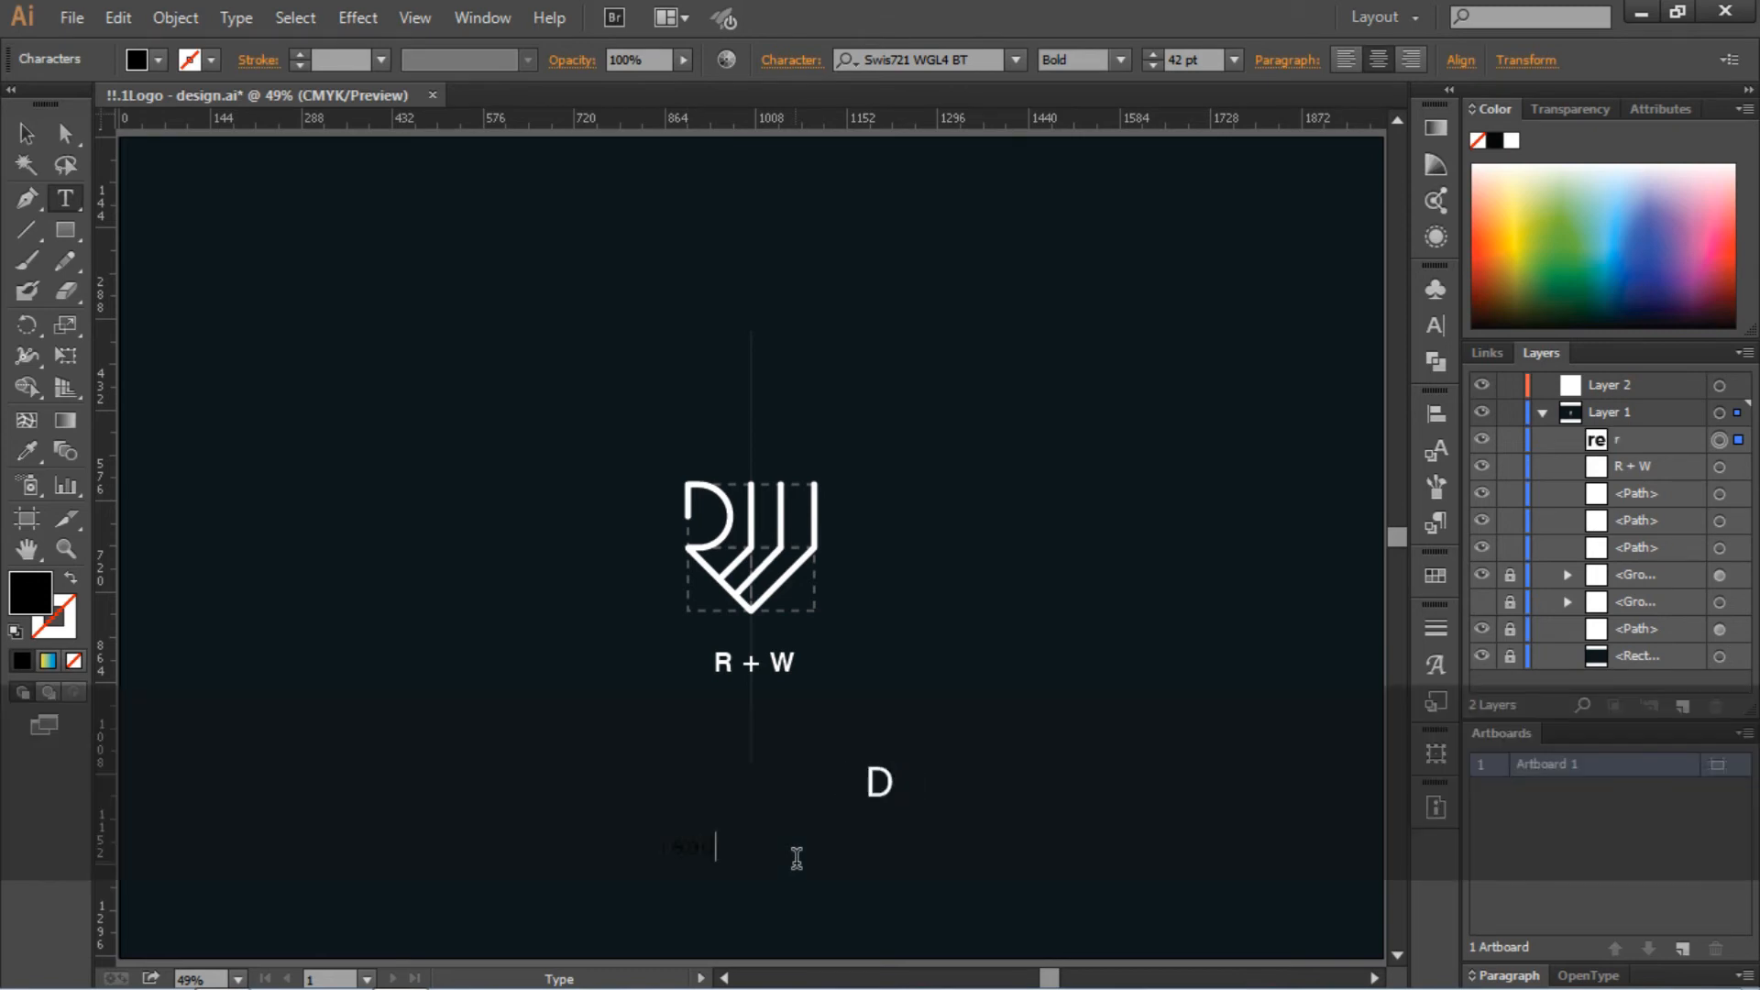
key(BackSpace)
key(BackSpace)
key(BackSpace)
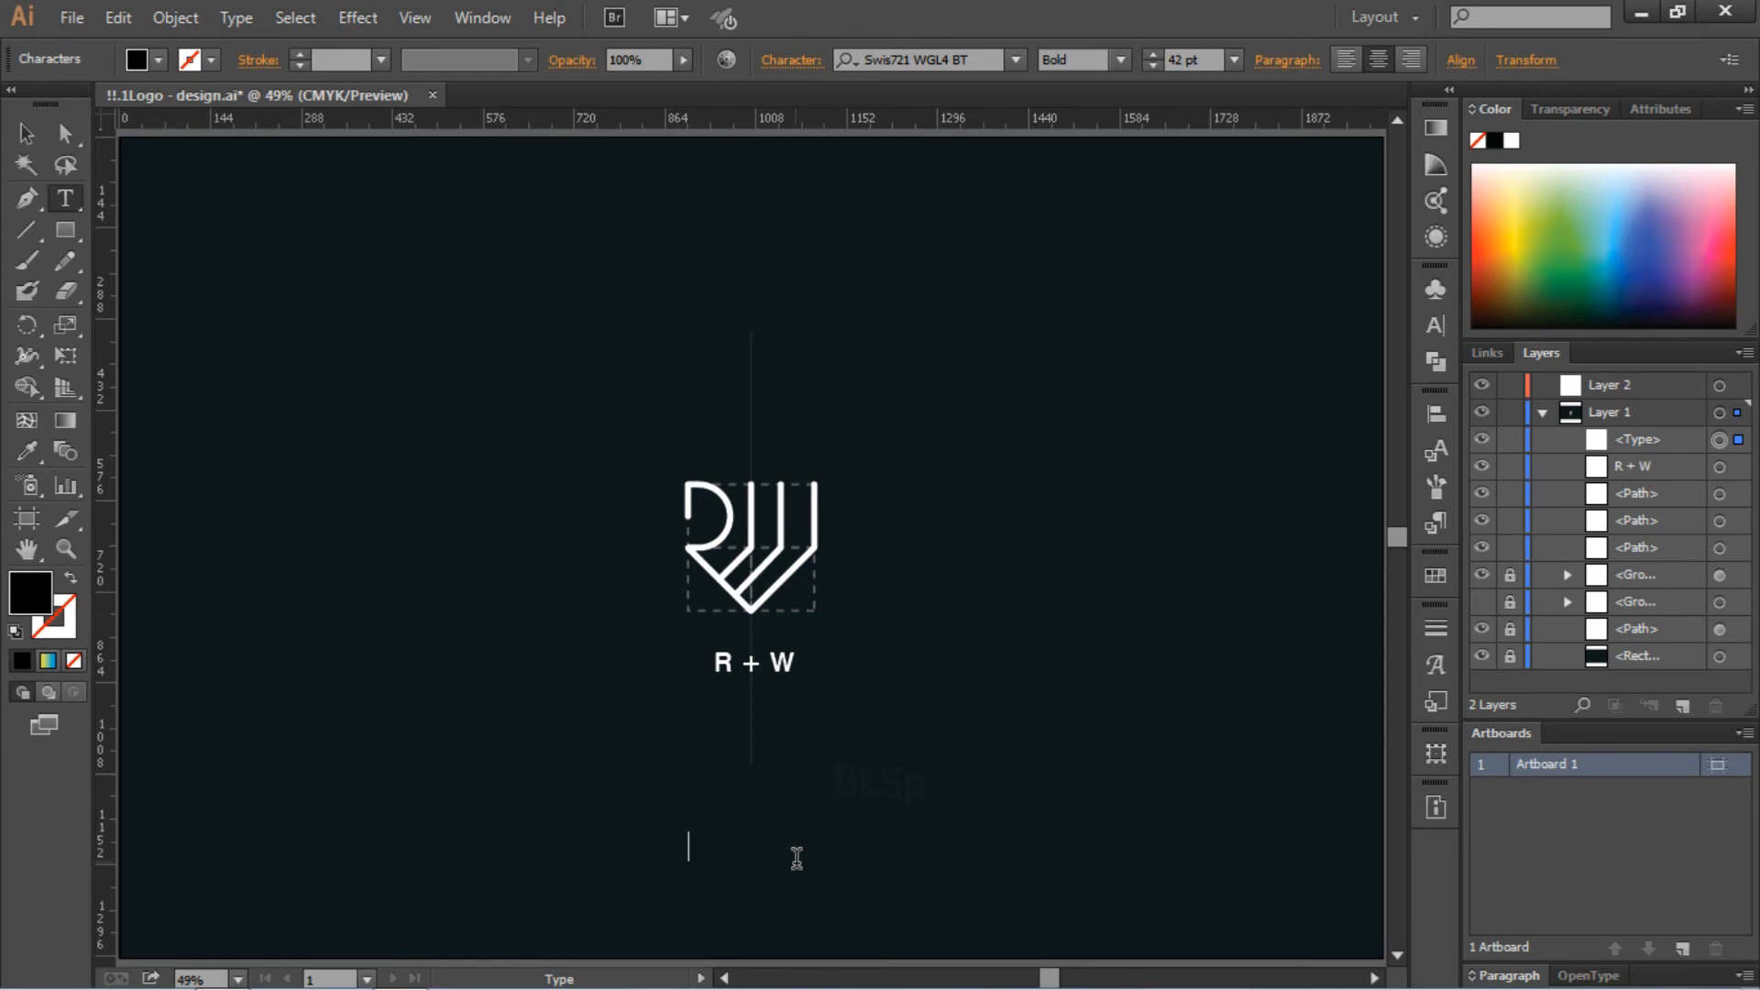
key(Caps_Lock)
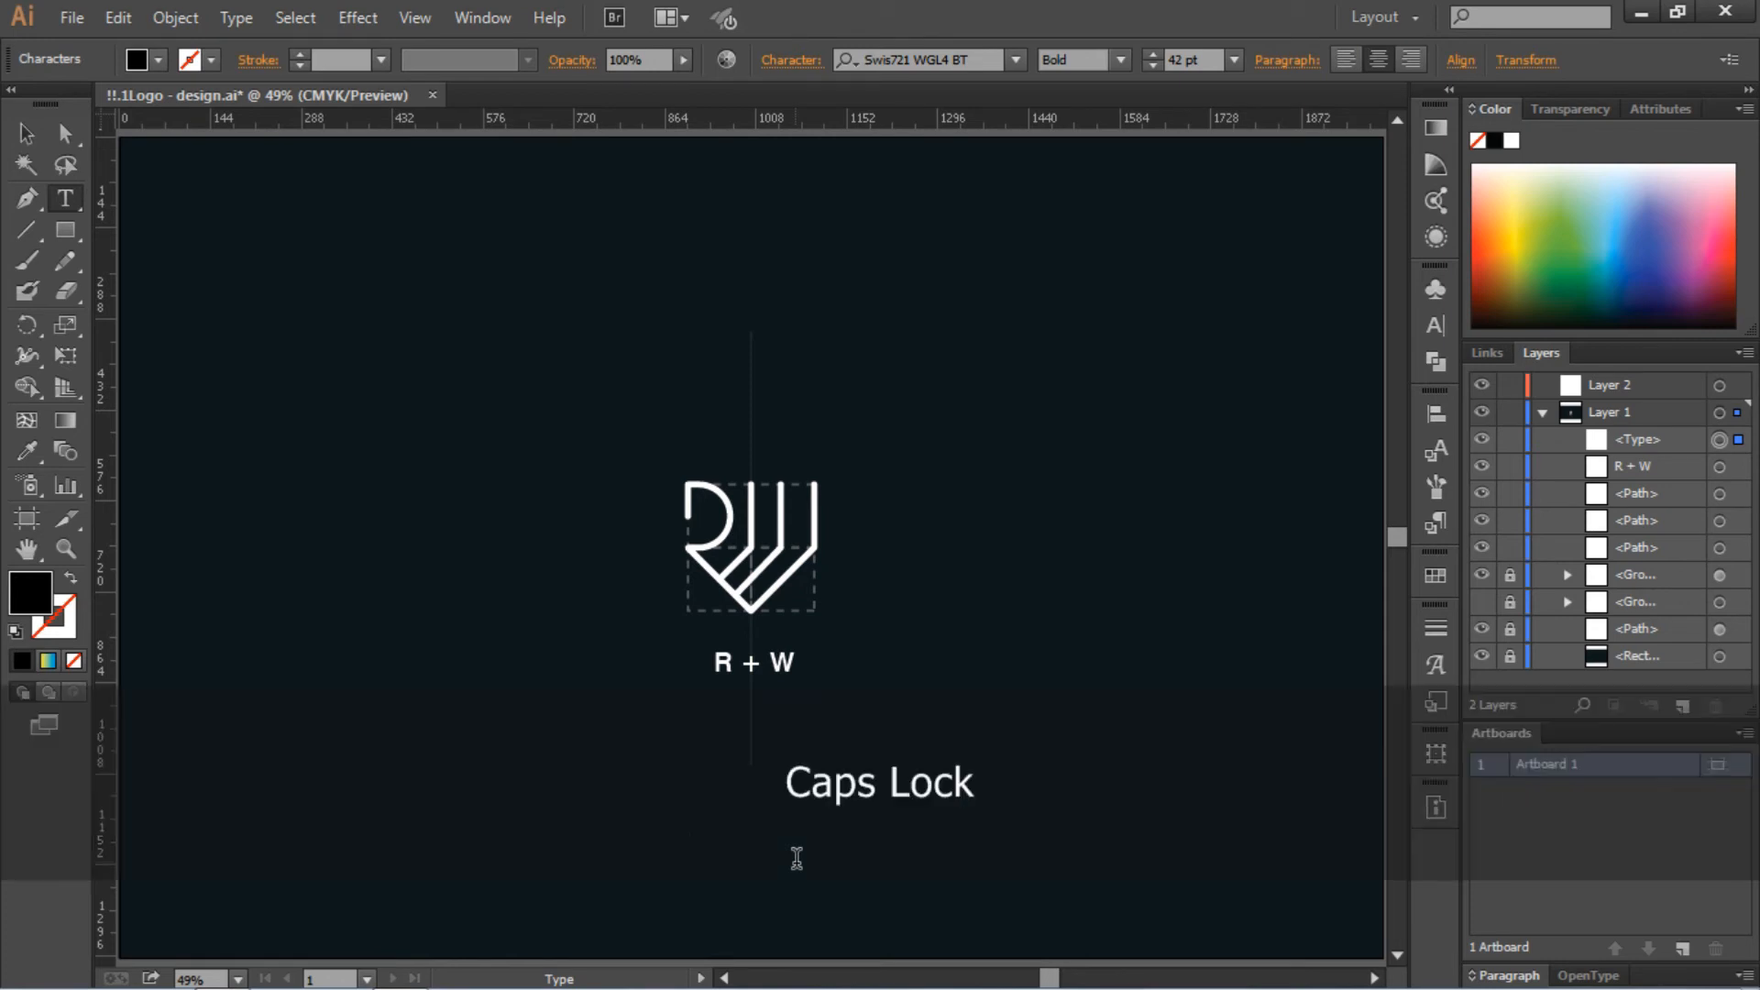
text(READ)
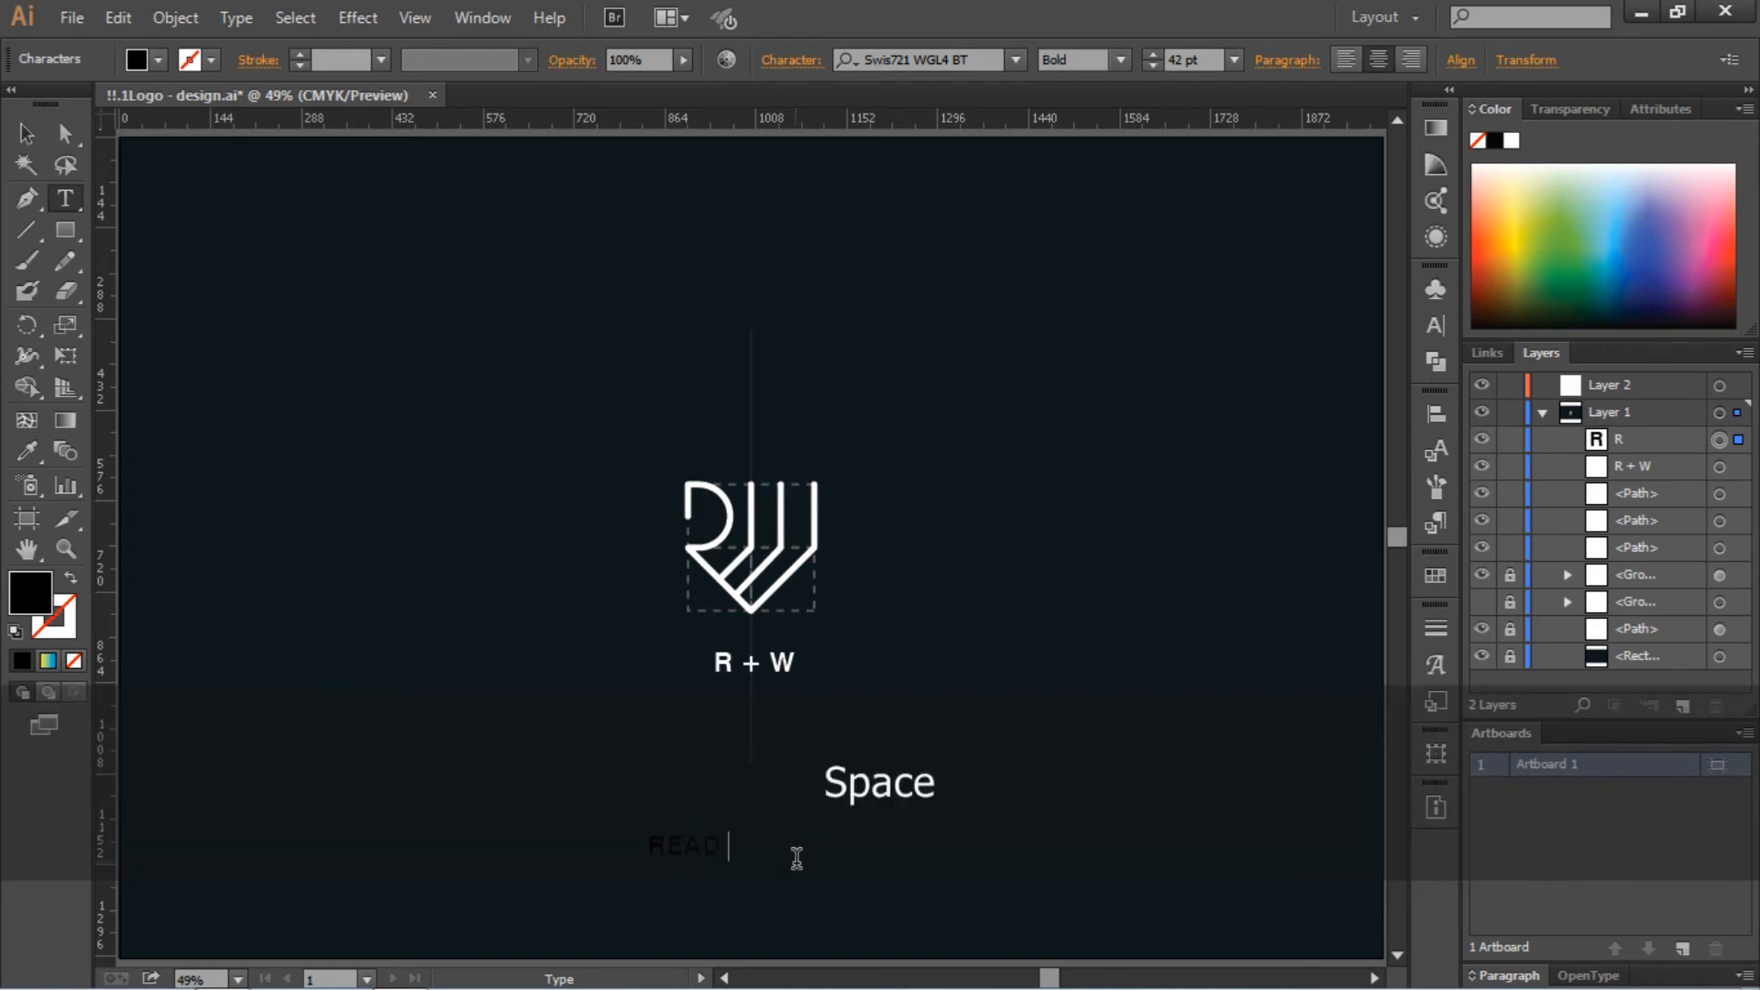
text( &)
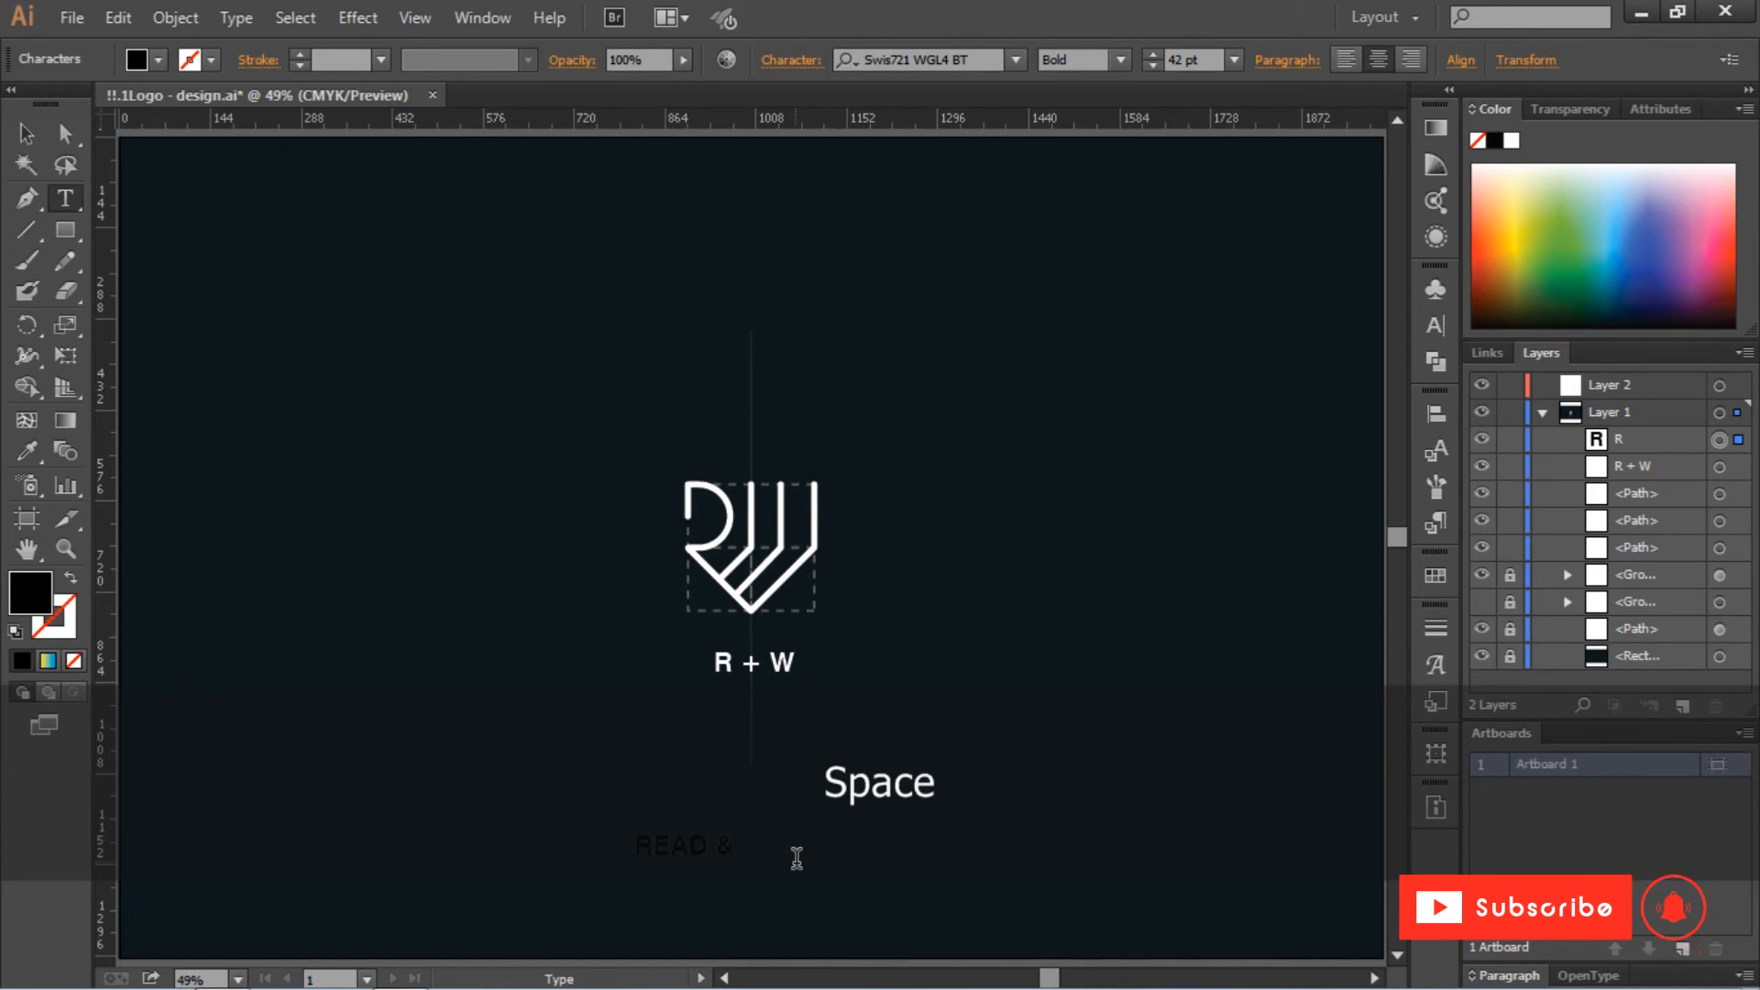
text( WRITE)
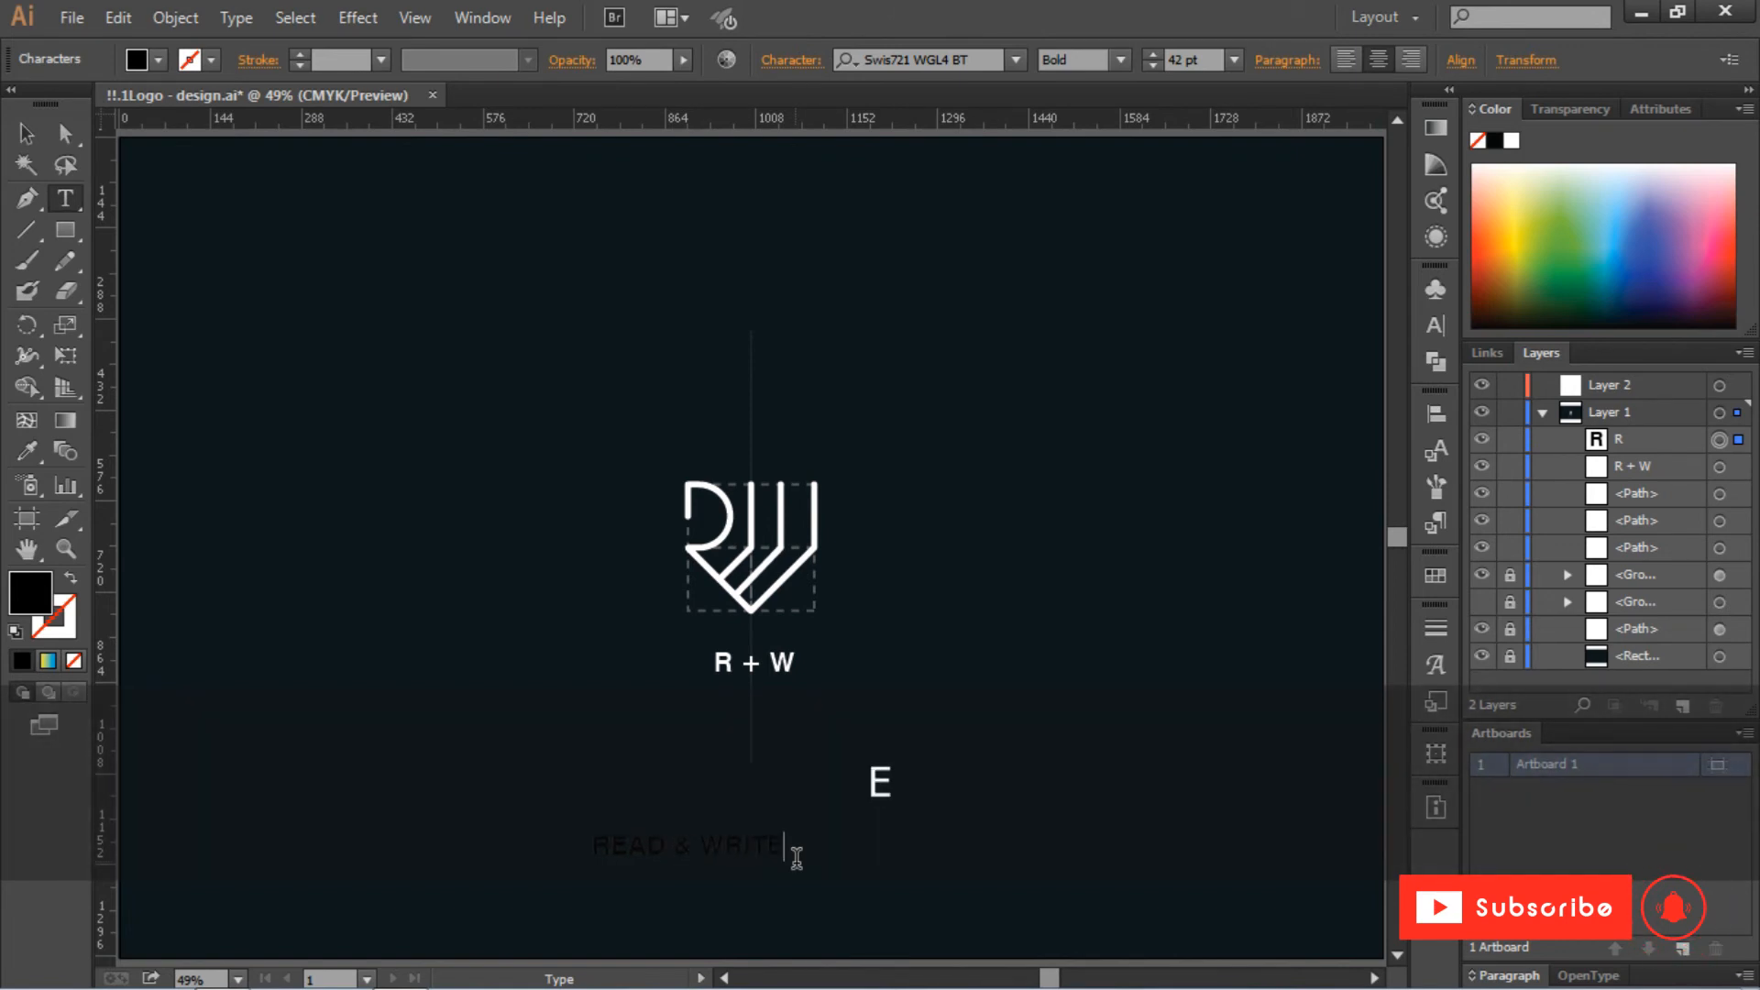
drag(794, 833, 443, 800)
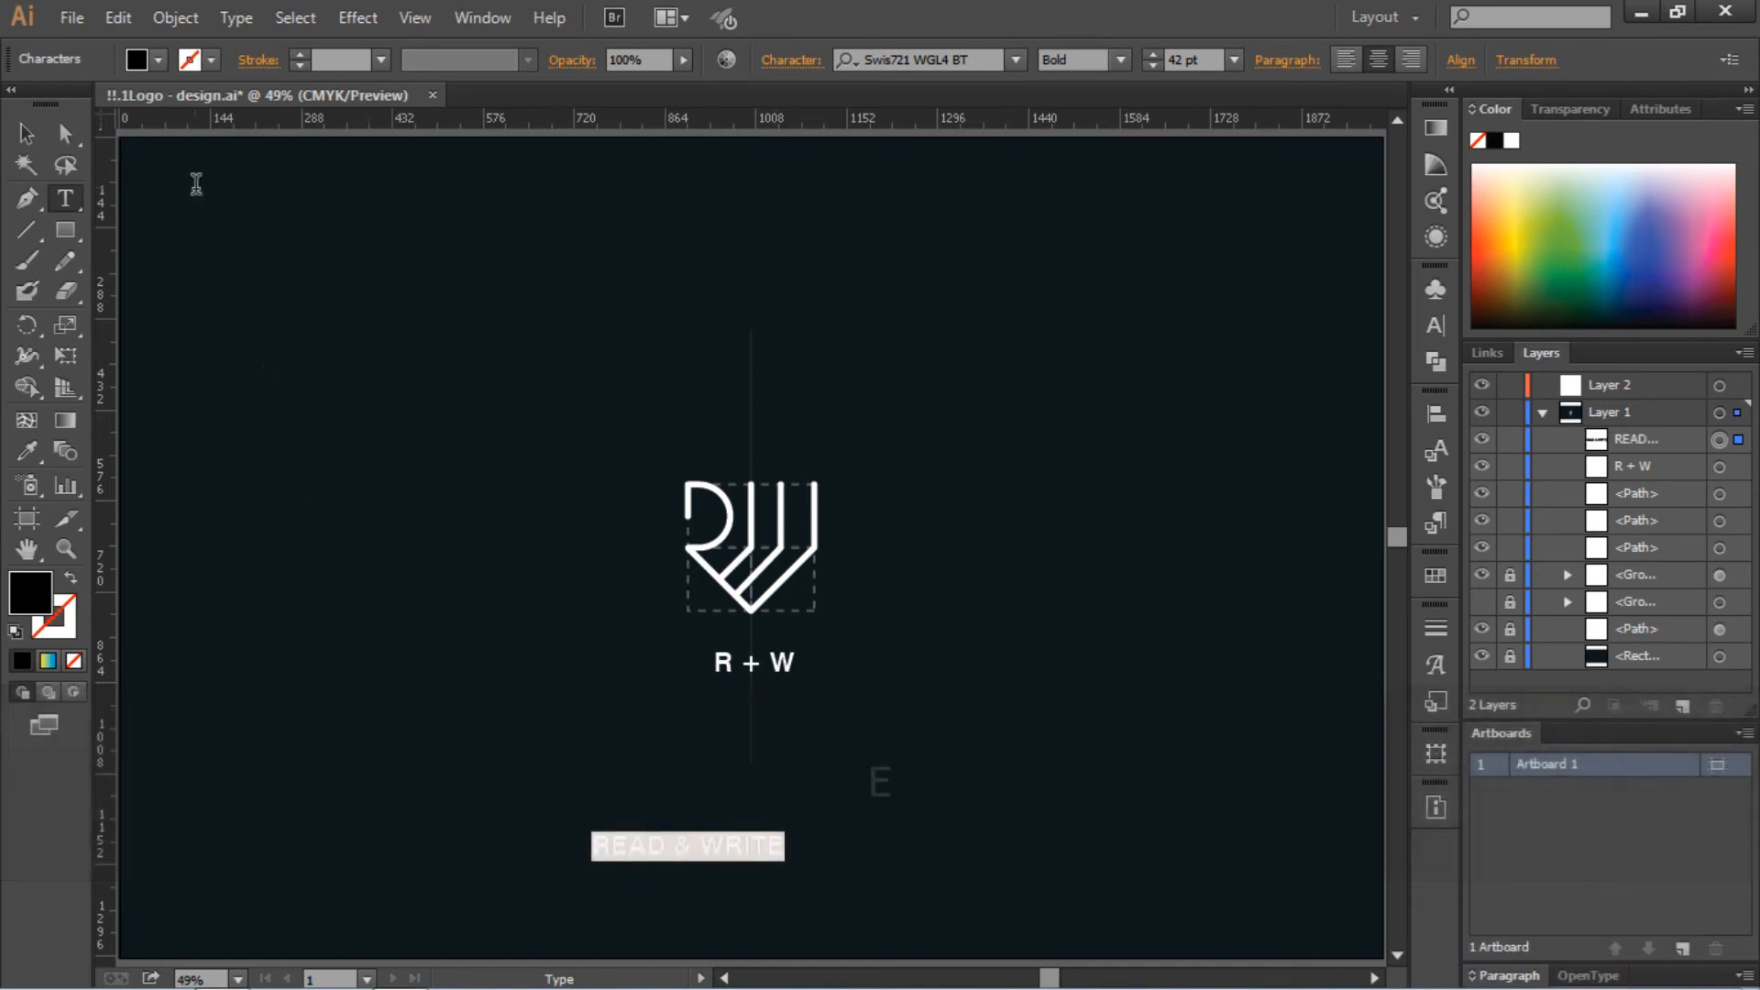
Give the "READ & WRITE" text a white fill, finish editing it, and deselect it
click(158, 60)
click(53, 104)
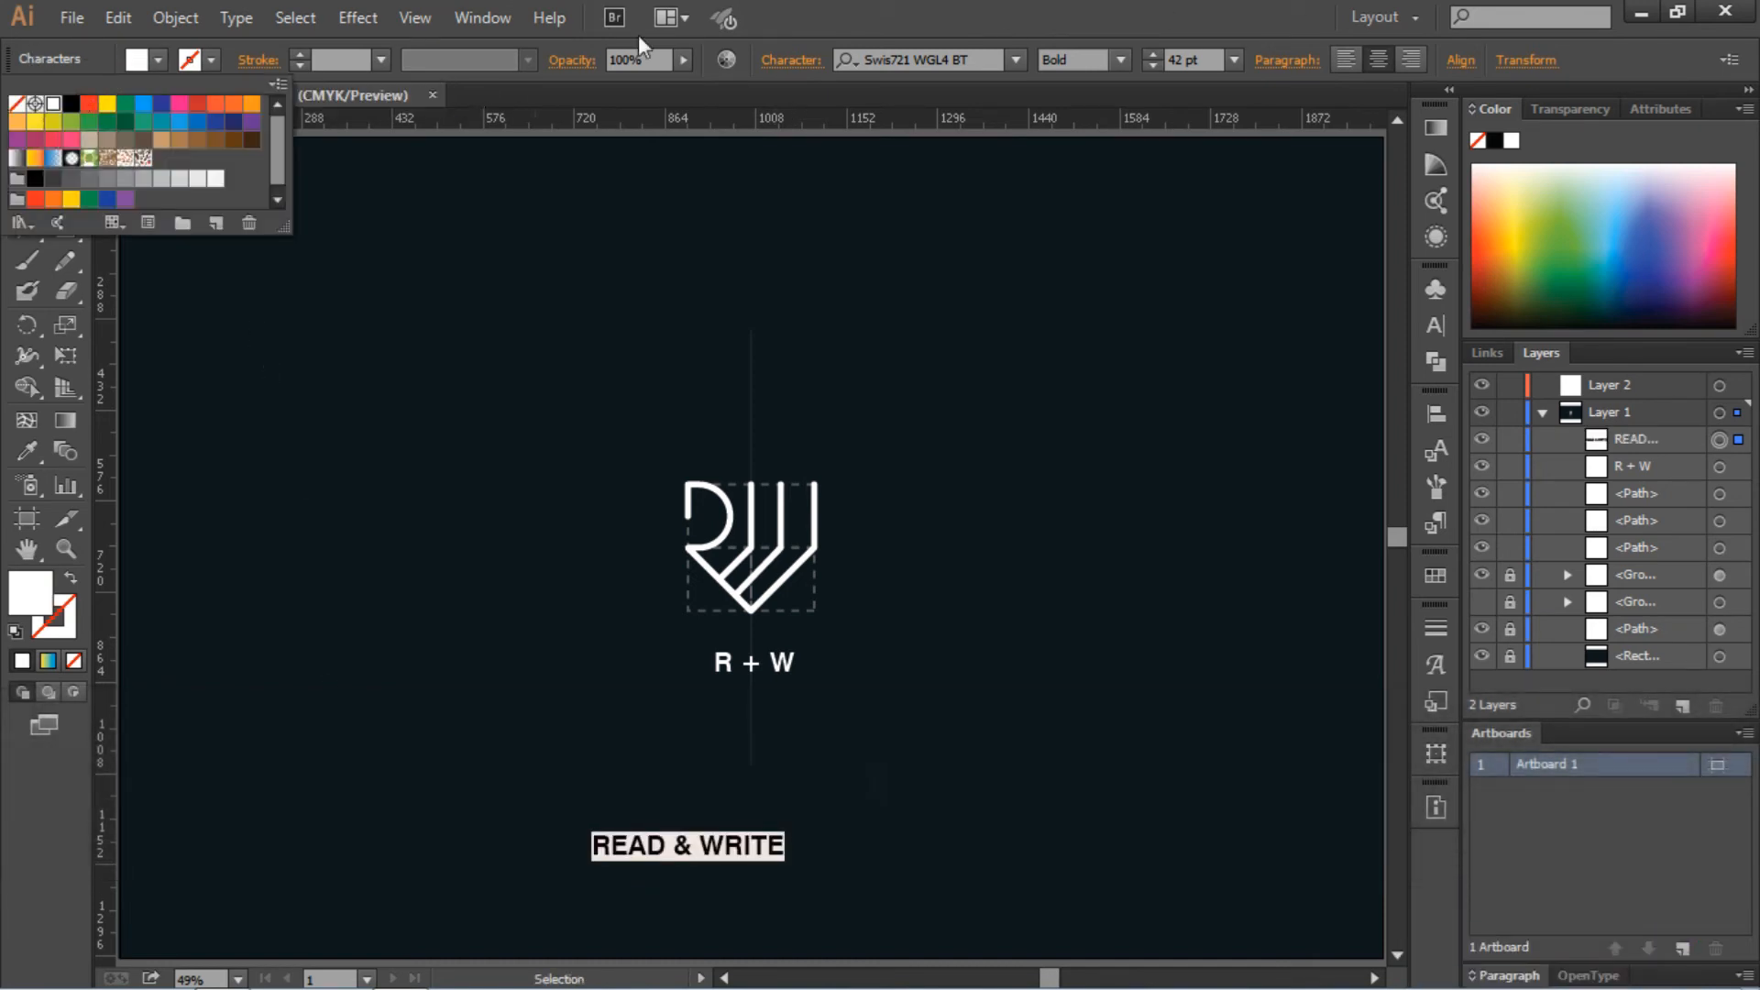
click(1088, 8)
click(26, 134)
click(647, 339)
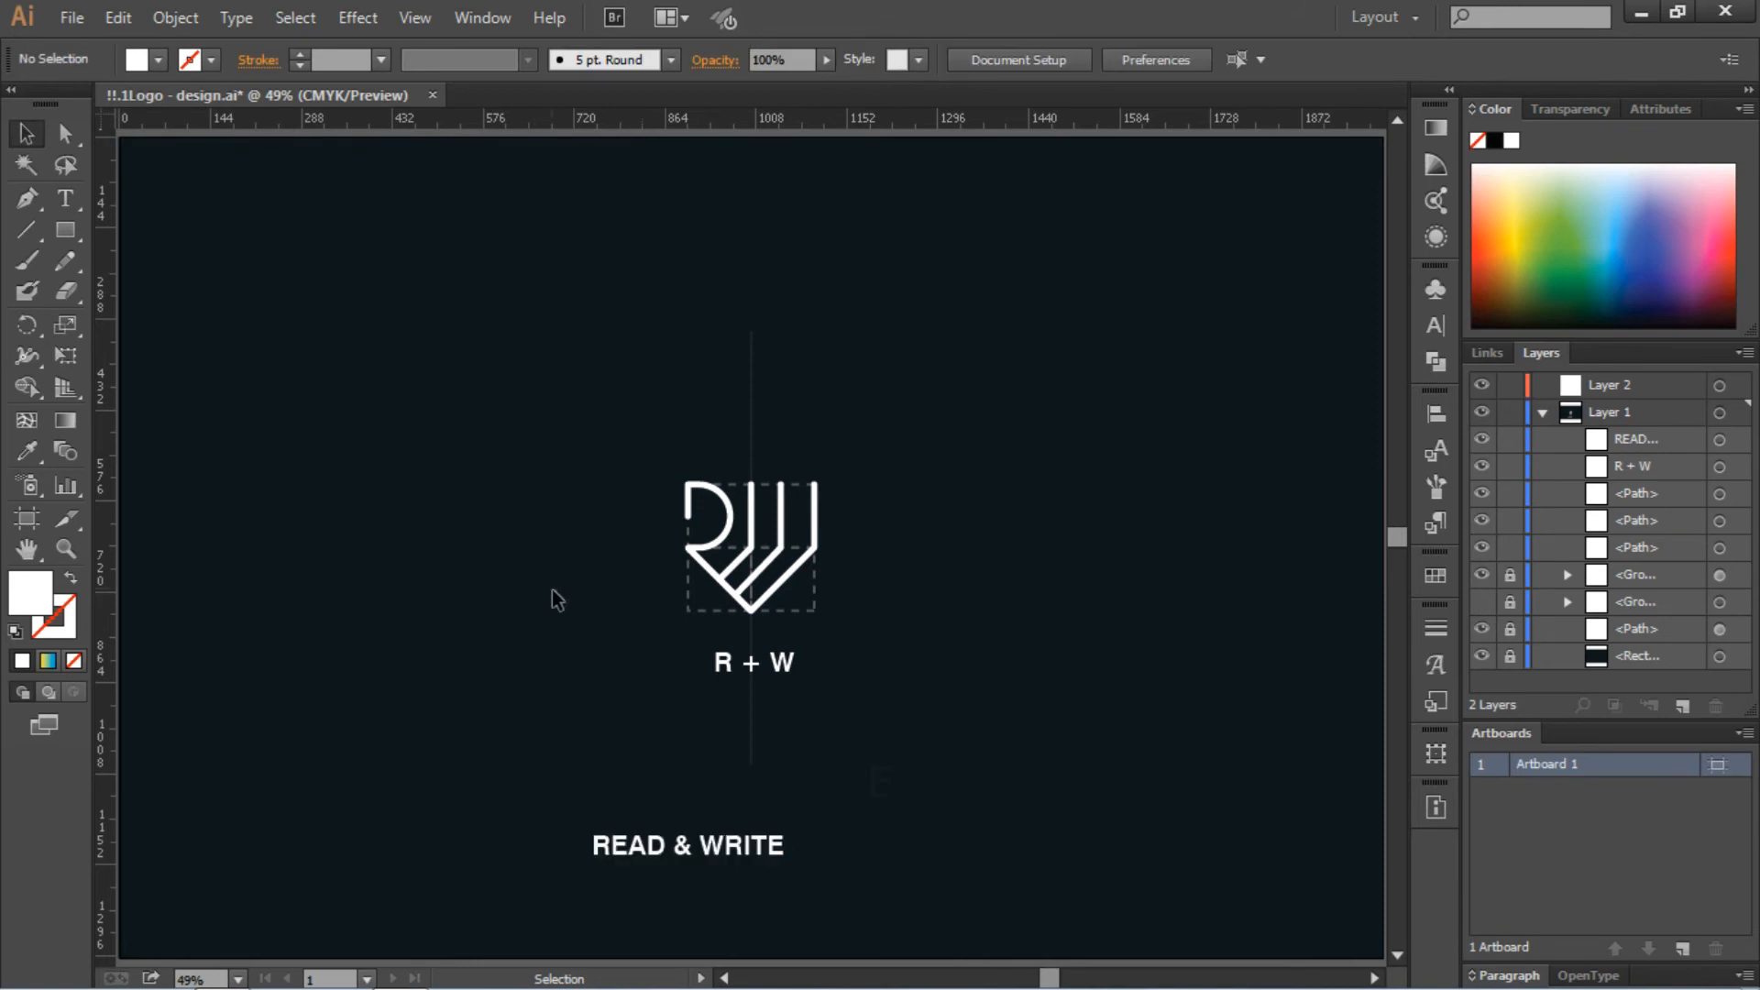
Move "READ & WRITE" just beneath "R + W", centered horizontally on the artboard, and hide the vertical center line
drag(716, 853, 787, 720)
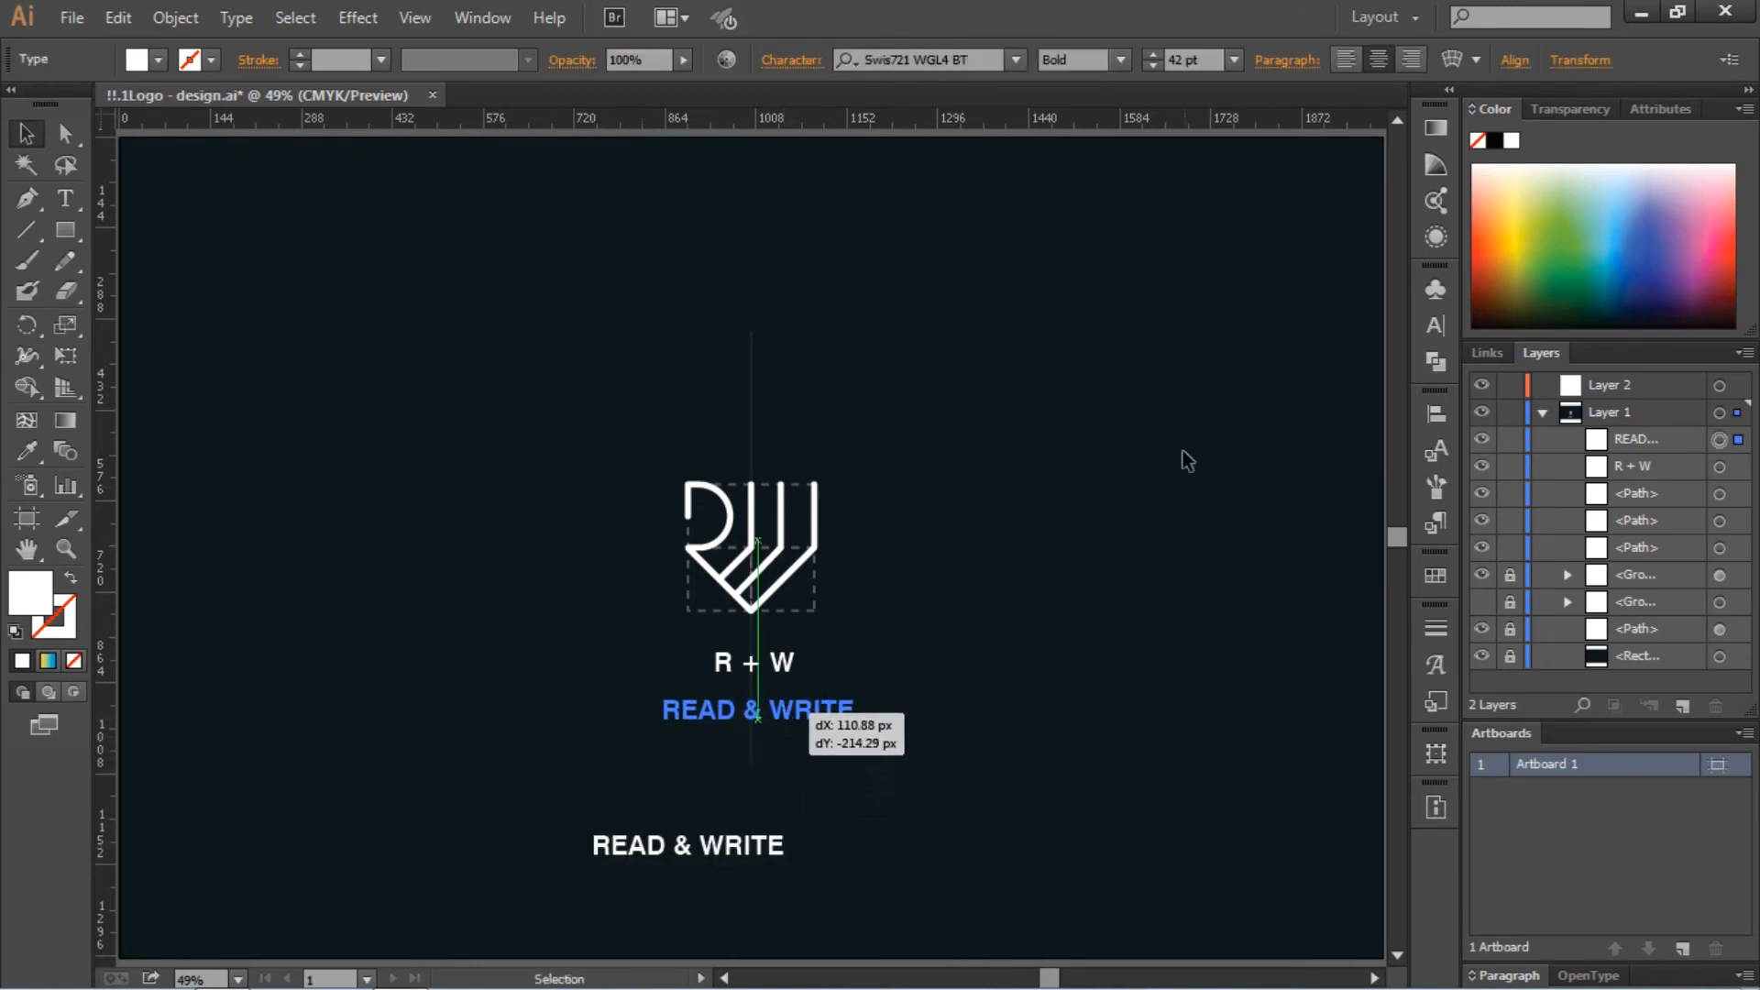
click(1435, 413)
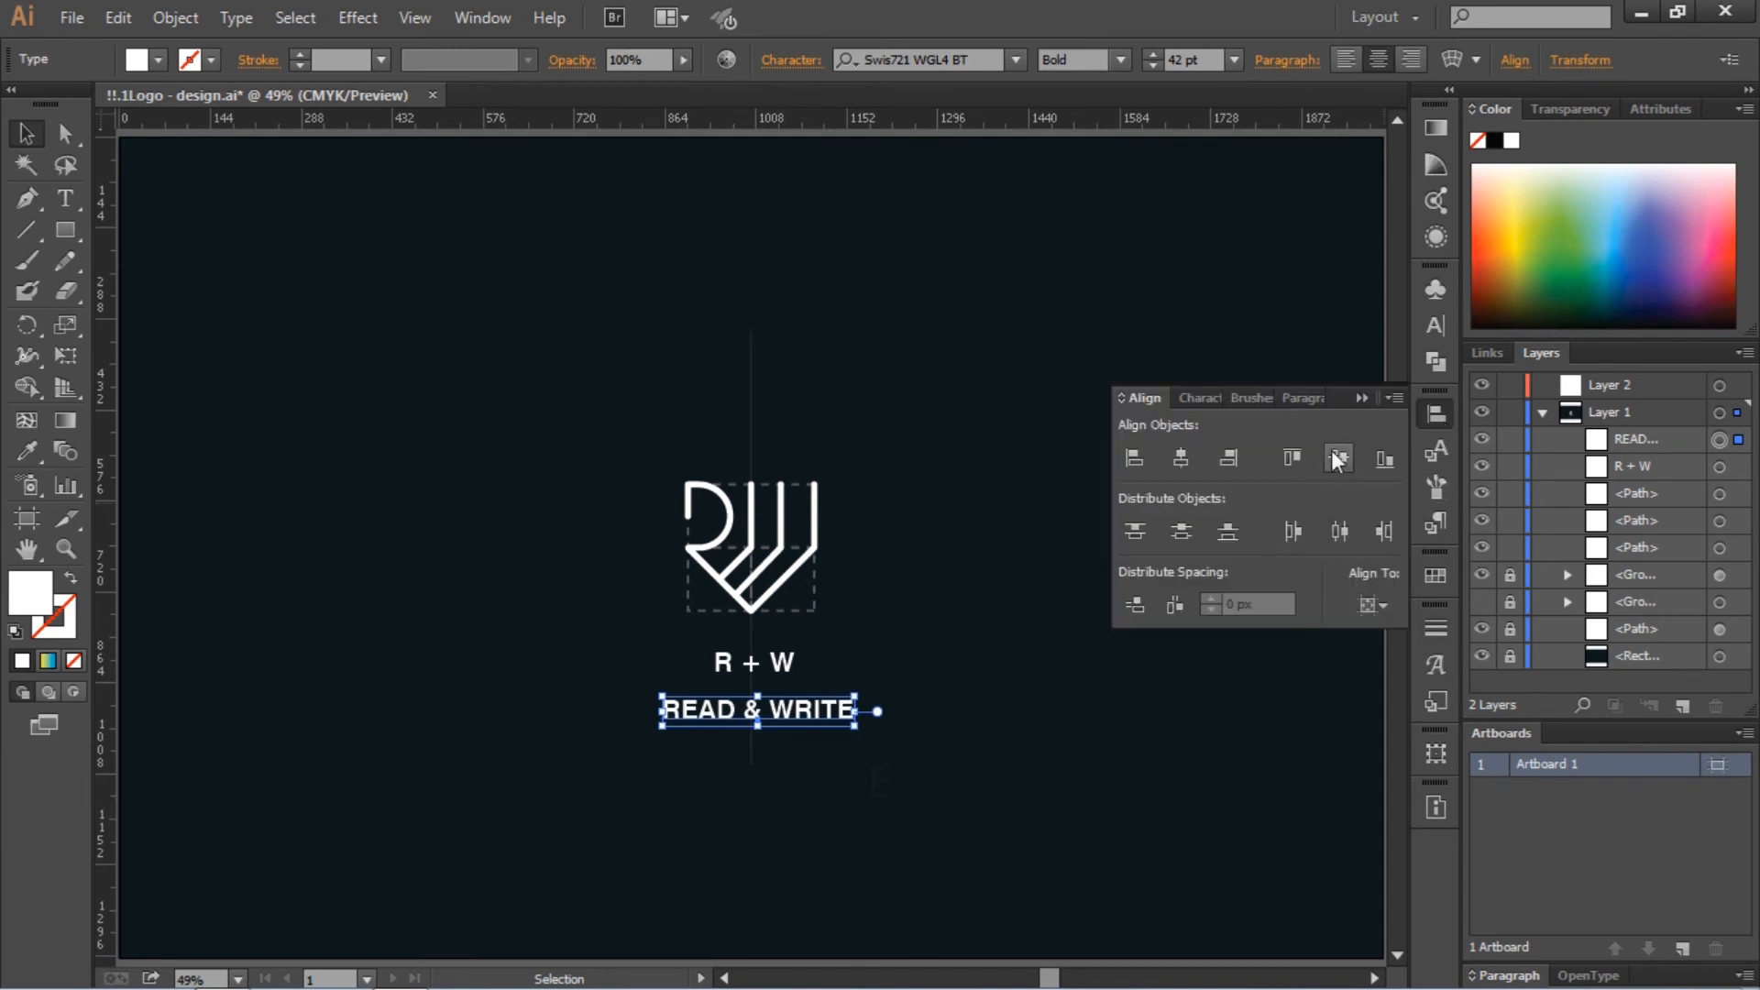
click(1182, 457)
click(933, 638)
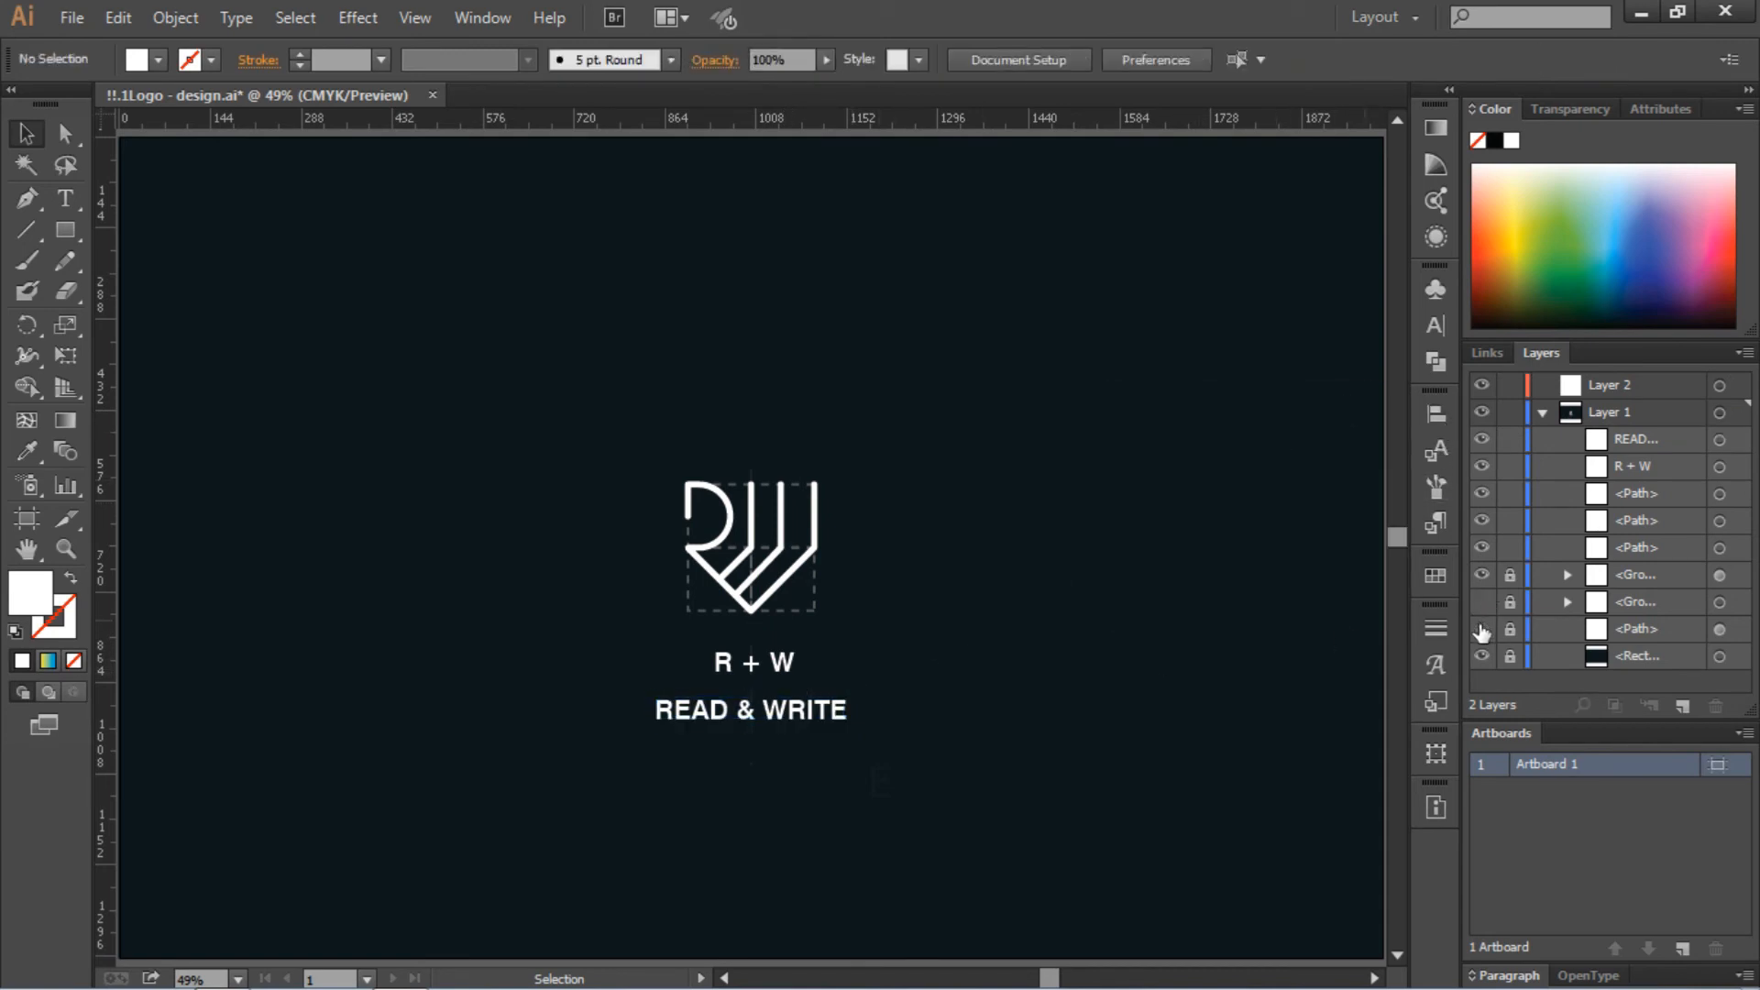
Move "R + W" straight down to the artboard's lower edge and put "READ & WRITE" in its place beneath the logo
drag(750, 666, 752, 962)
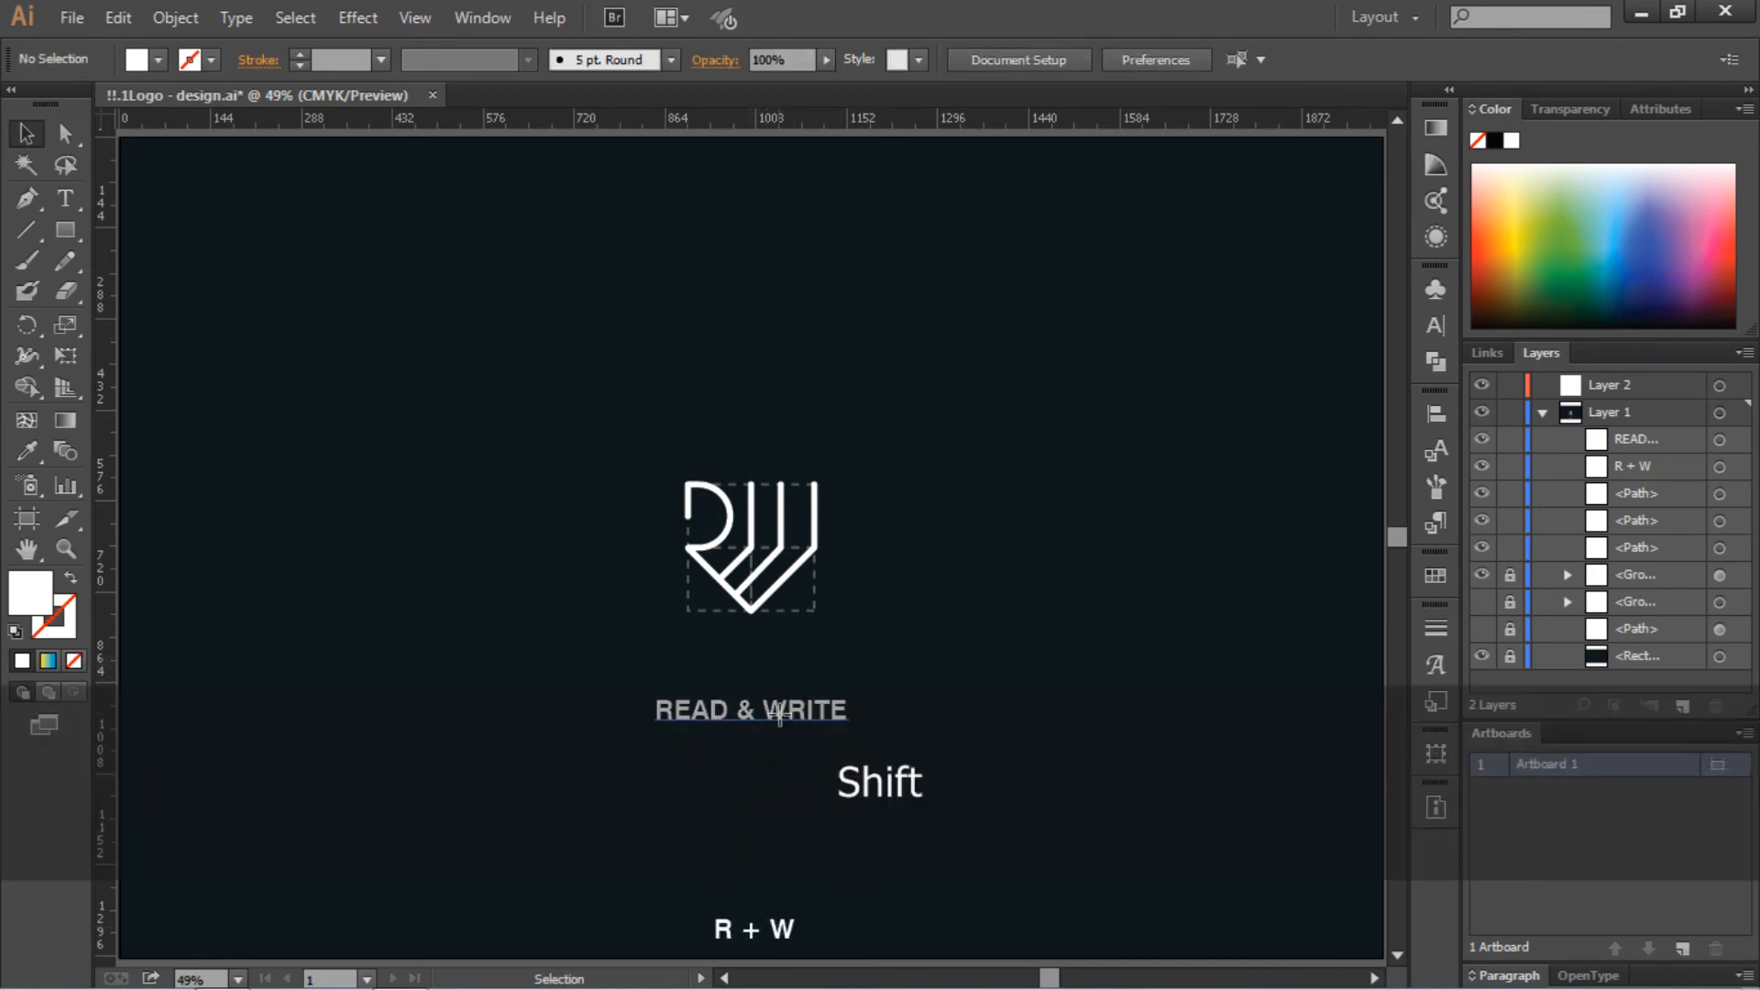
drag(779, 713, 779, 667)
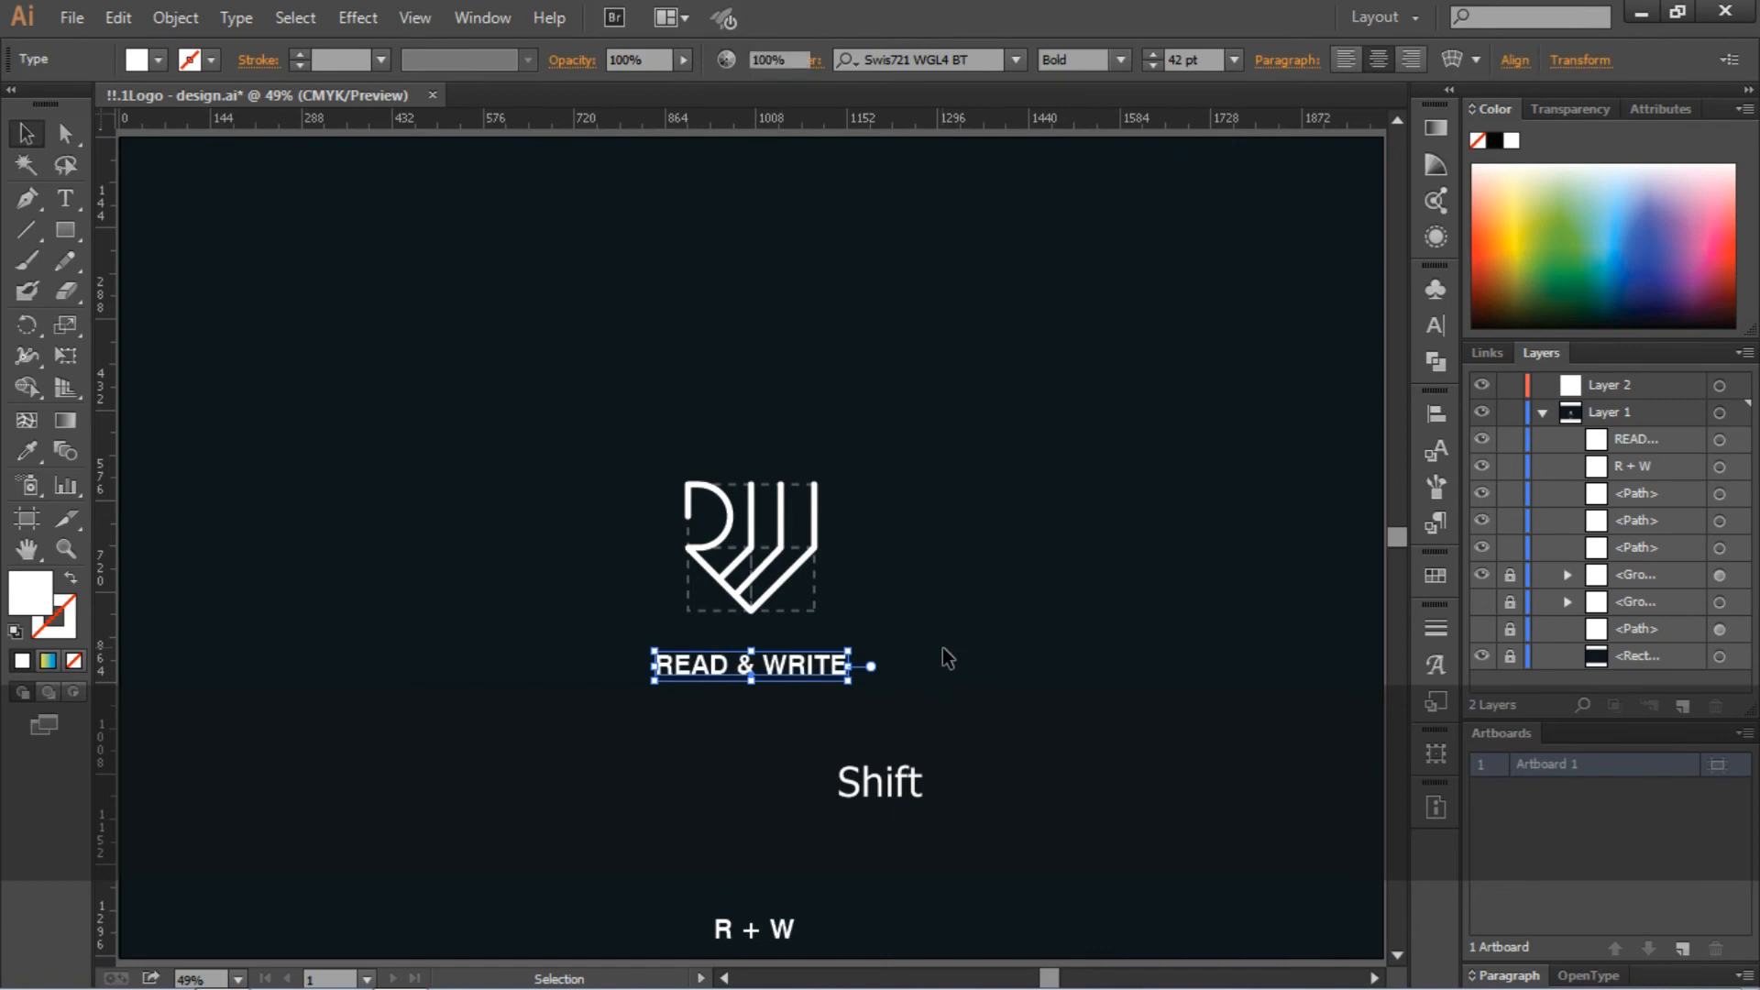
click(942, 647)
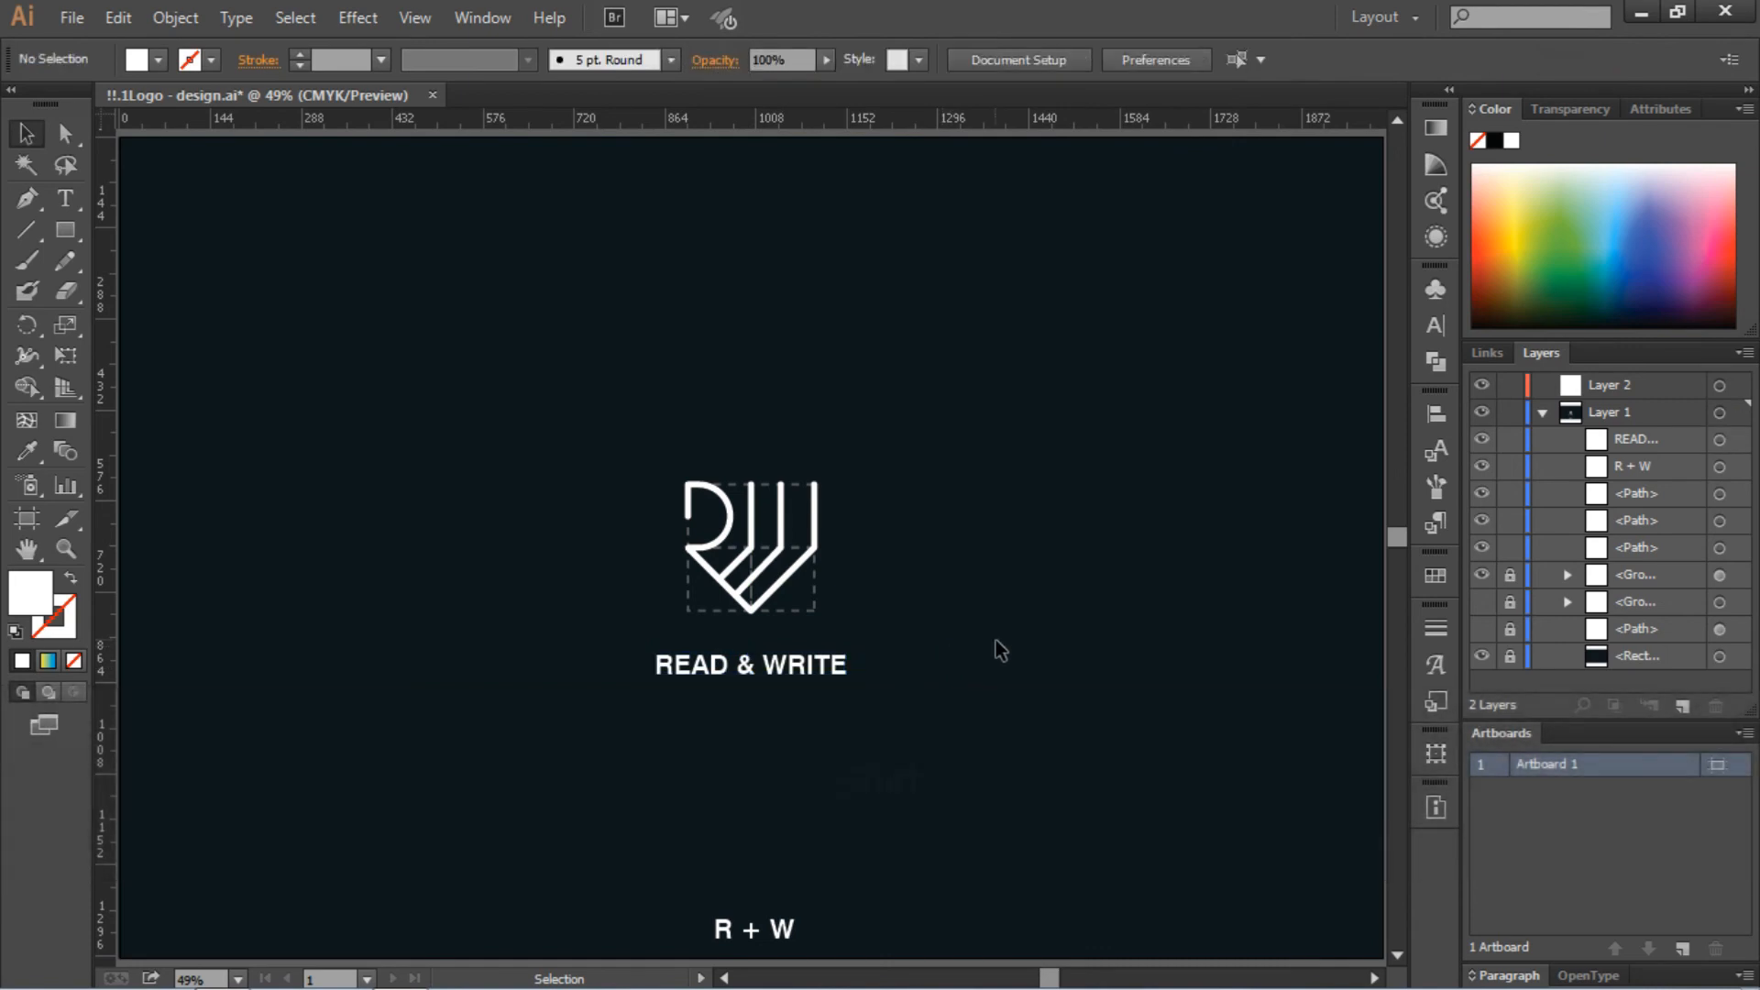
key(Caps_Lock)
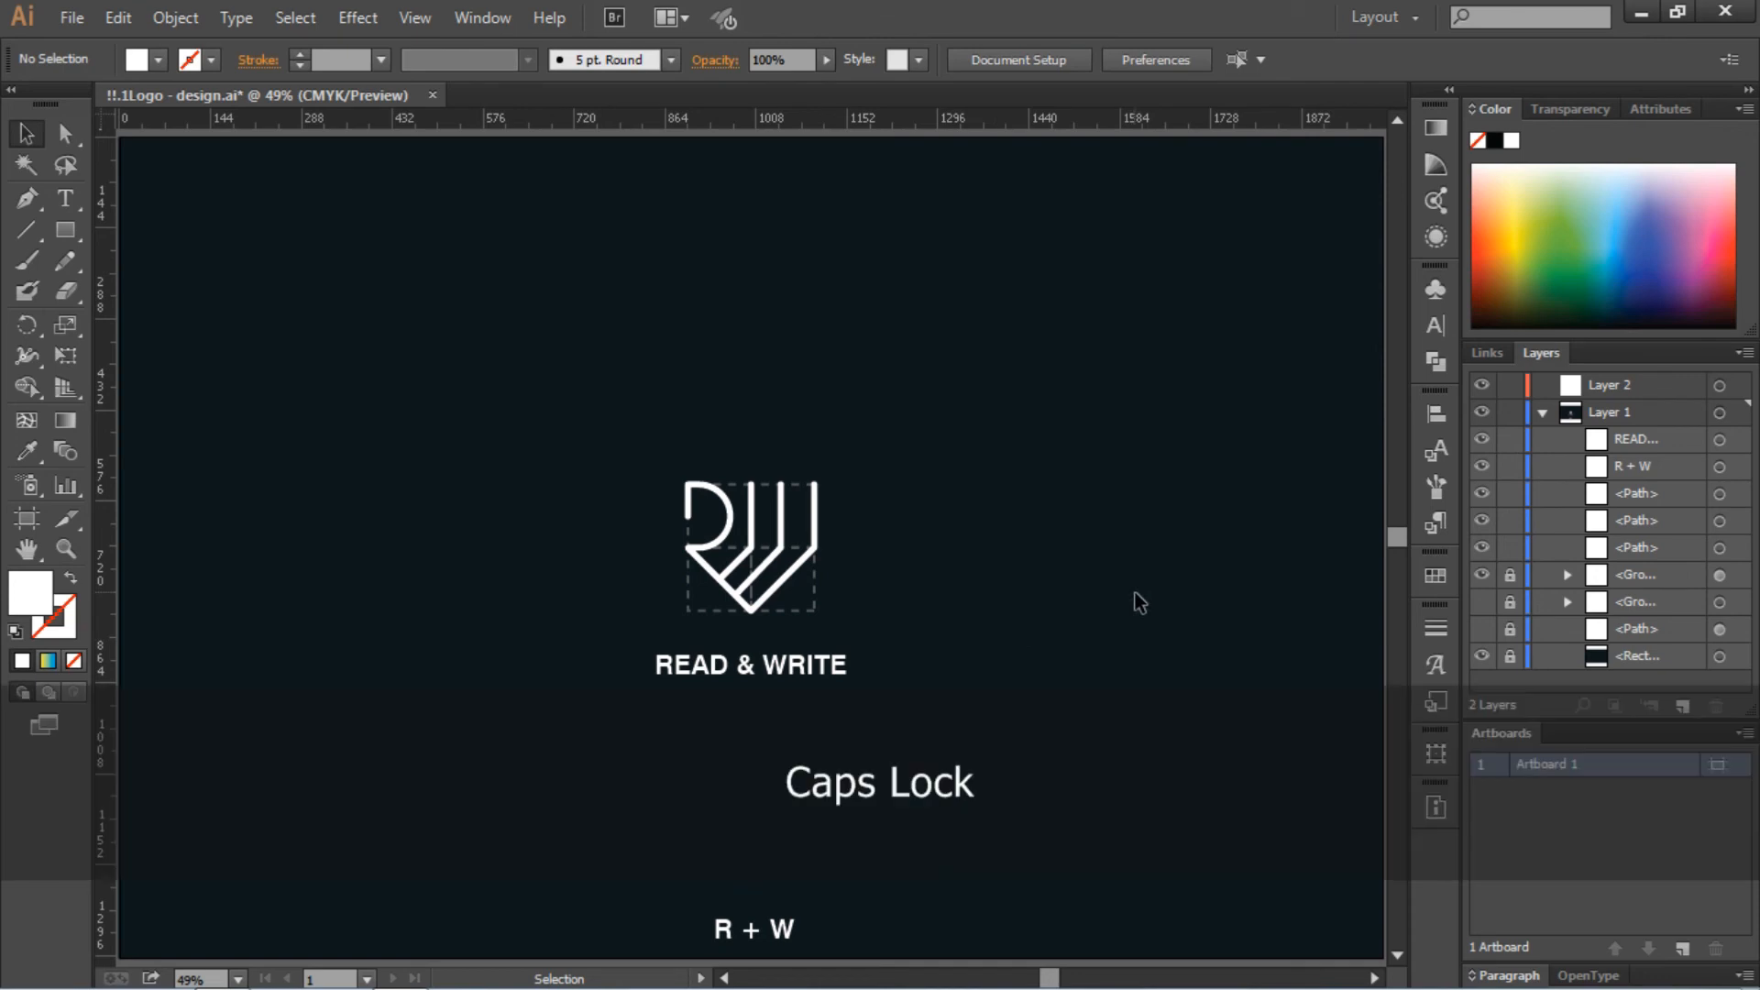